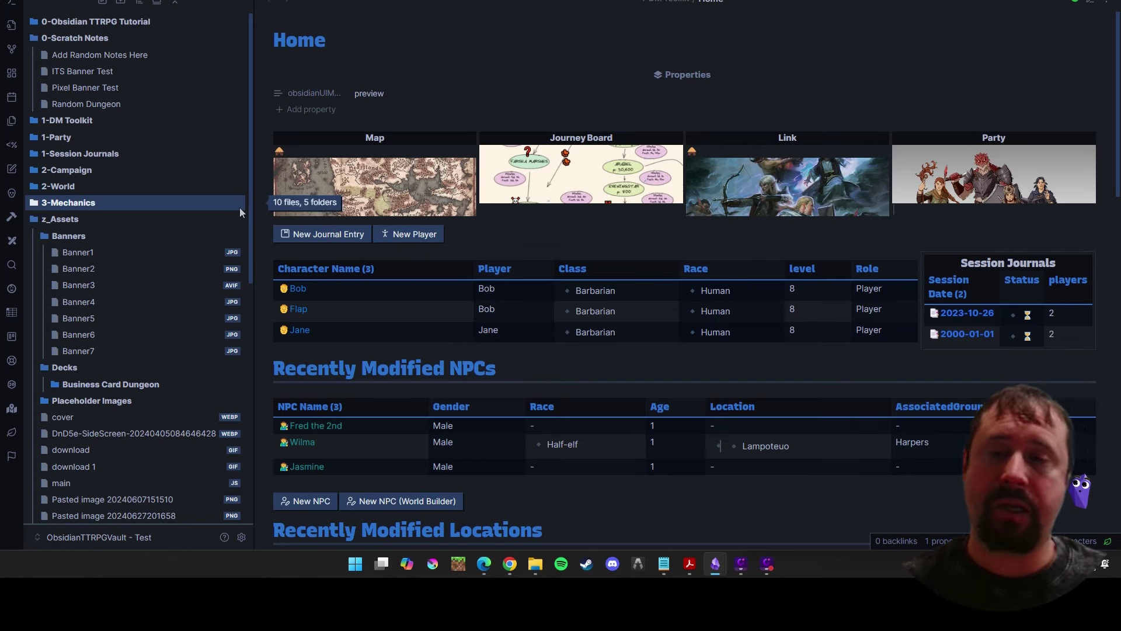
Step: Search the community themes for "ITS" and open the details of ITS Theme
{"action": "left_click", "coordinate": [242, 537]}
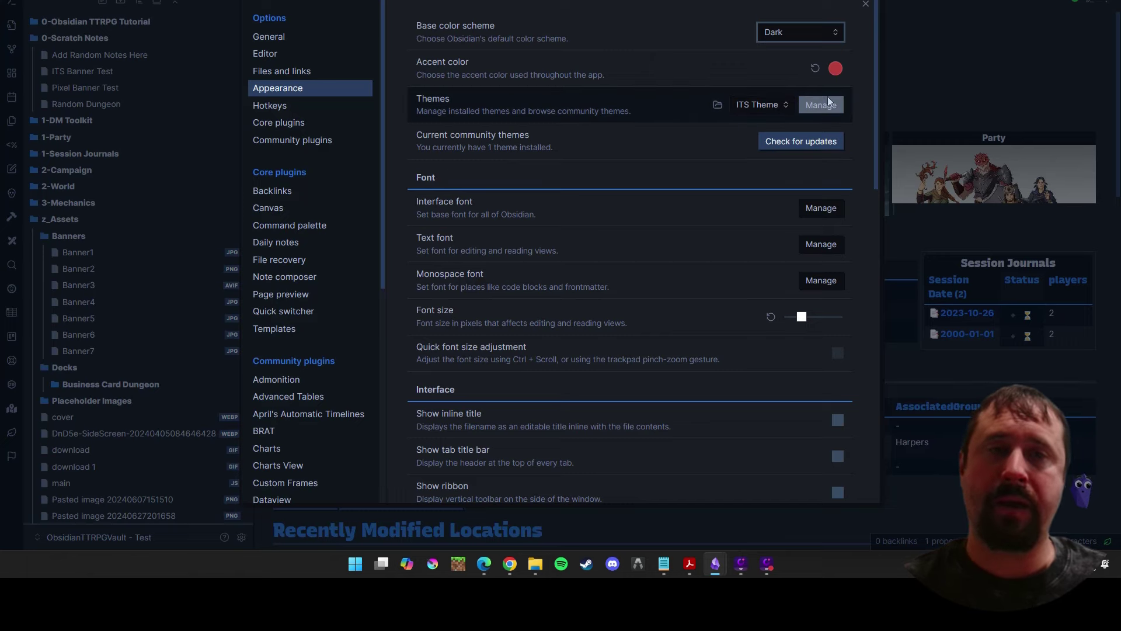
{"action": "left_click", "coordinate": [814, 104]}
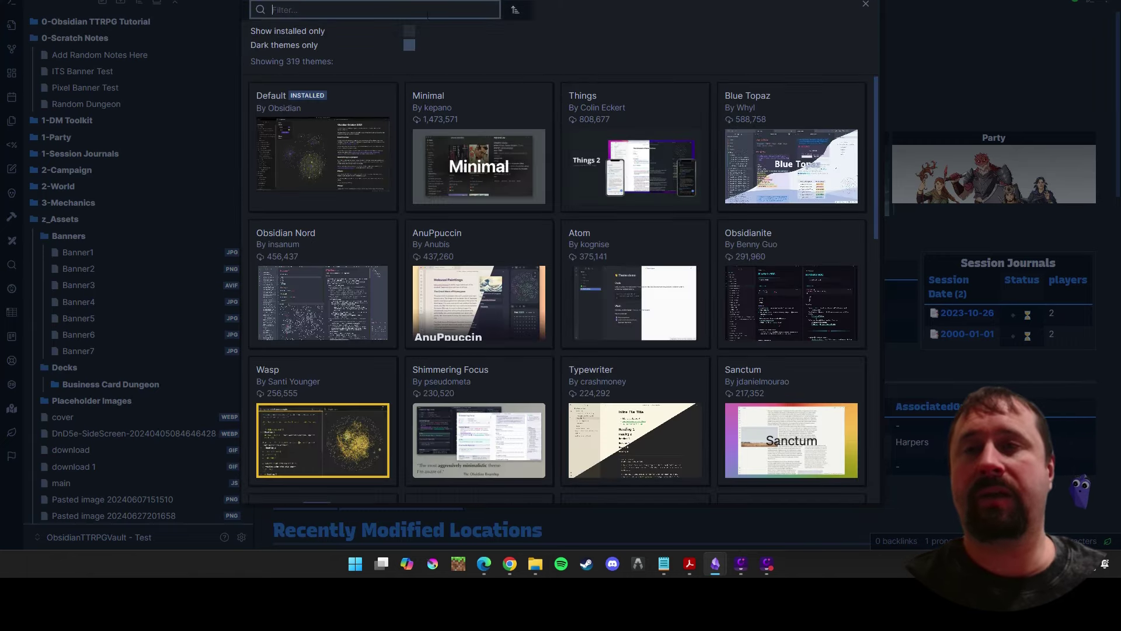
{"action": "type", "text": "ITS"}
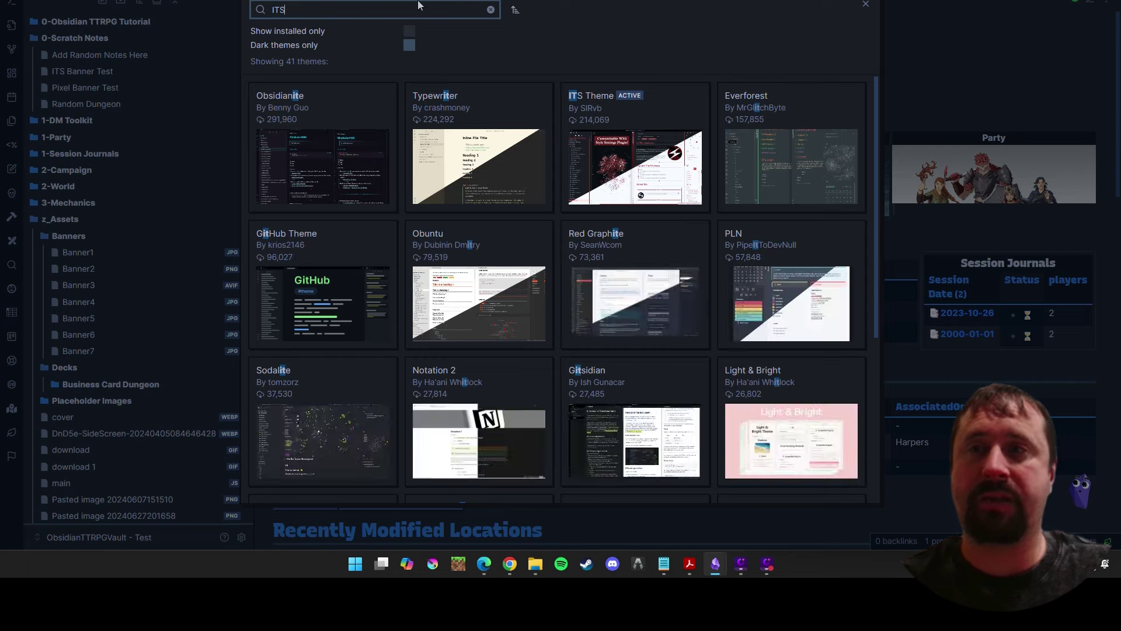
{"action": "left_click", "coordinate": [332, 146]}
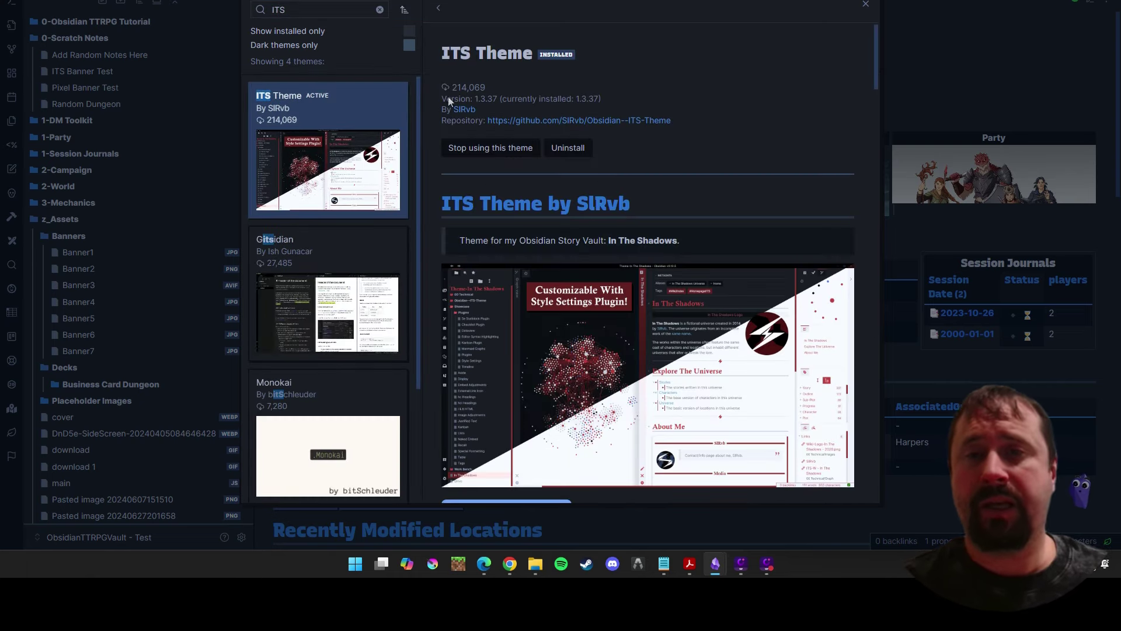
Step: Look through the ITS Theme description, including its recommended downloads, features and example images
{"action": "scroll", "coordinate": [576, 116], "scroll_direction": "down", "scroll_amount": 2}
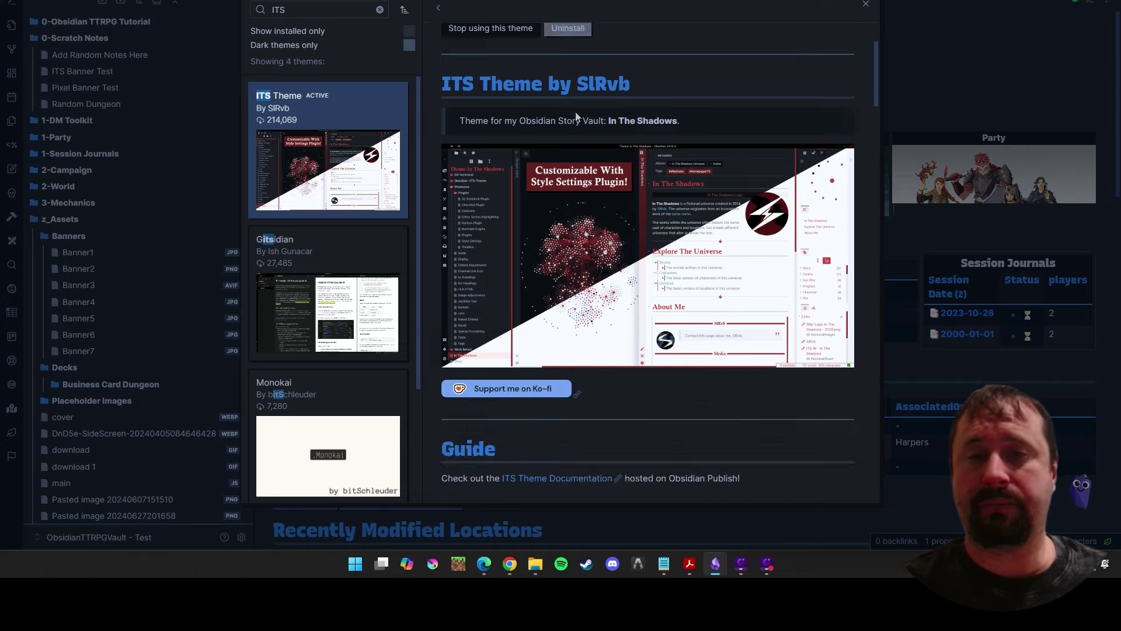
{"action": "scroll", "coordinate": [576, 115], "scroll_direction": "down", "scroll_amount": 5}
{"action": "scroll", "coordinate": [714, 170], "scroll_direction": "up", "scroll_amount": 6}
{"action": "scroll", "coordinate": [682, 128], "scroll_direction": "down", "scroll_amount": 3}
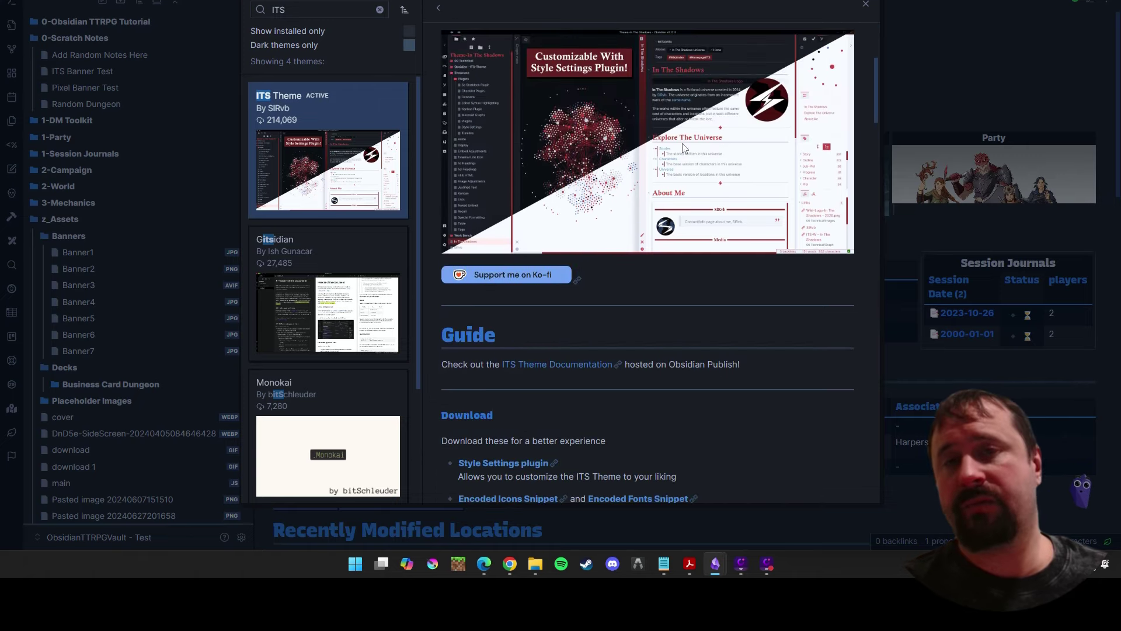
{"action": "scroll", "coordinate": [701, 152], "scroll_direction": "down", "scroll_amount": 3}
{"action": "scroll", "coordinate": [597, 156], "scroll_direction": "down", "scroll_amount": 15}
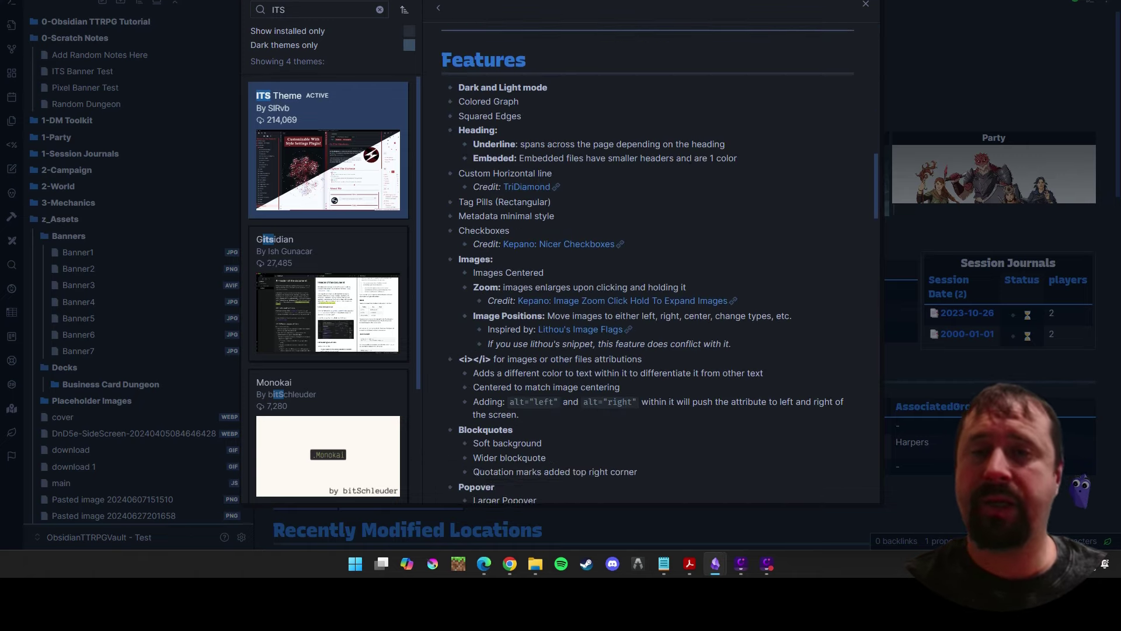
{"action": "scroll", "coordinate": [702, 174], "scroll_direction": "down", "scroll_amount": 20}
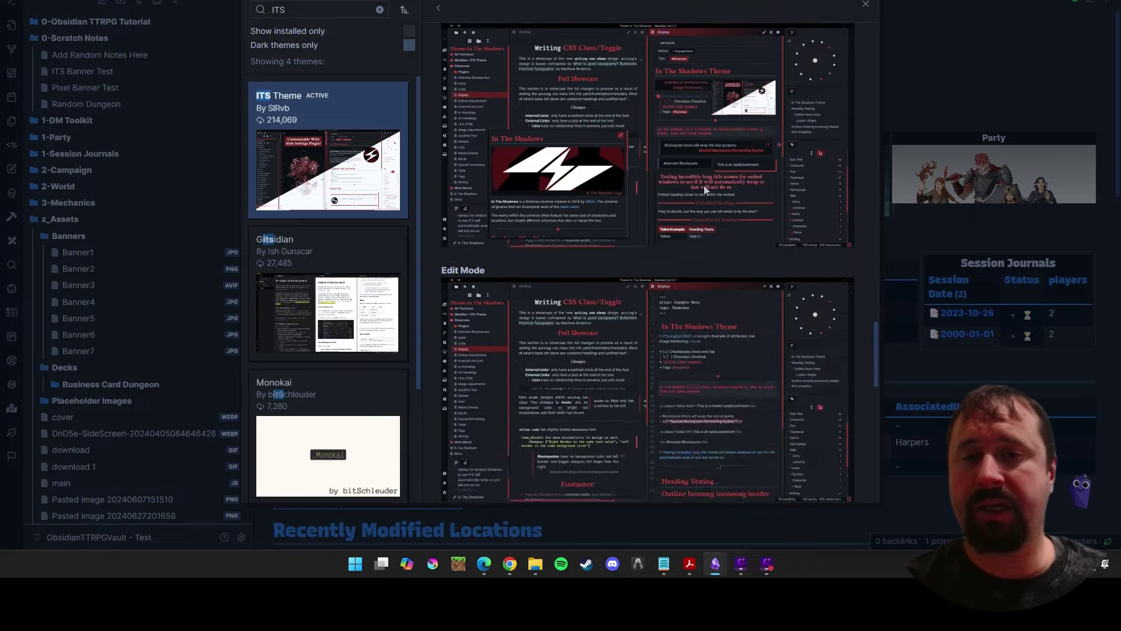
{"action": "scroll", "coordinate": [727, 186], "scroll_direction": "up", "scroll_amount": 20}
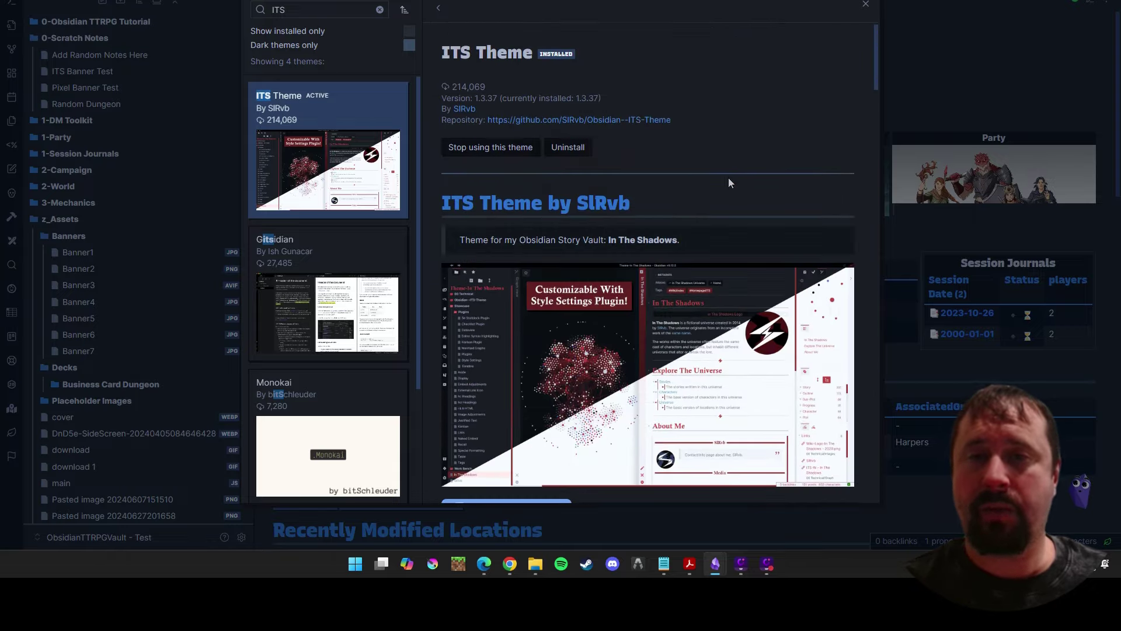
{"action": "scroll", "coordinate": [728, 178], "scroll_direction": "down", "scroll_amount": 5}
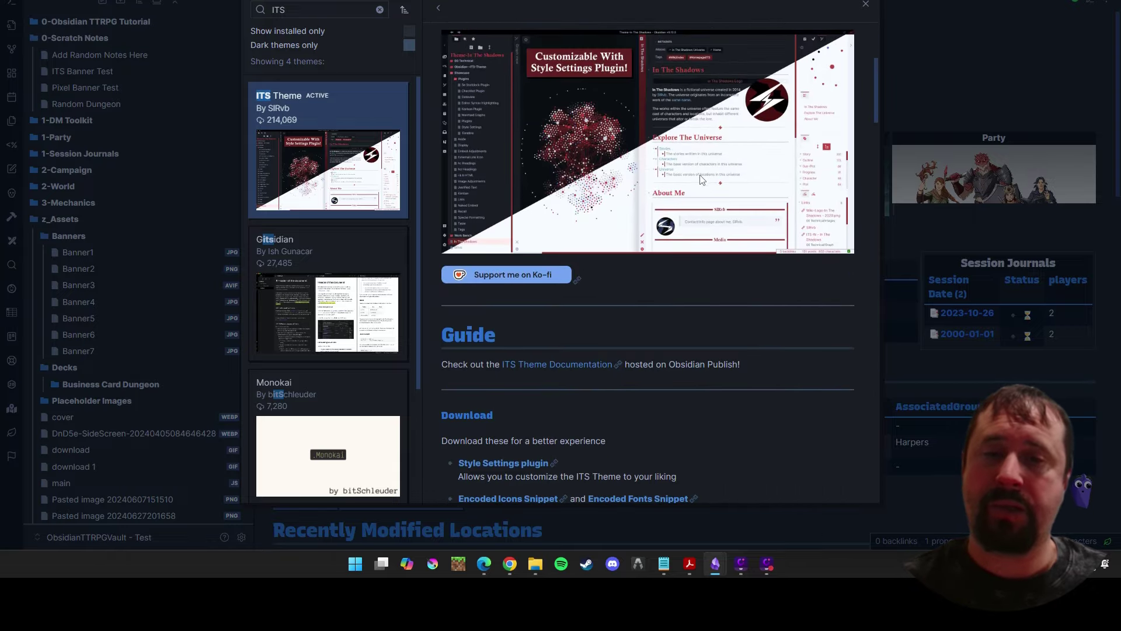
Step: Open the ITS Theme Documentation website and look over its introduction and guide
{"action": "left_click", "coordinate": [541, 370]}
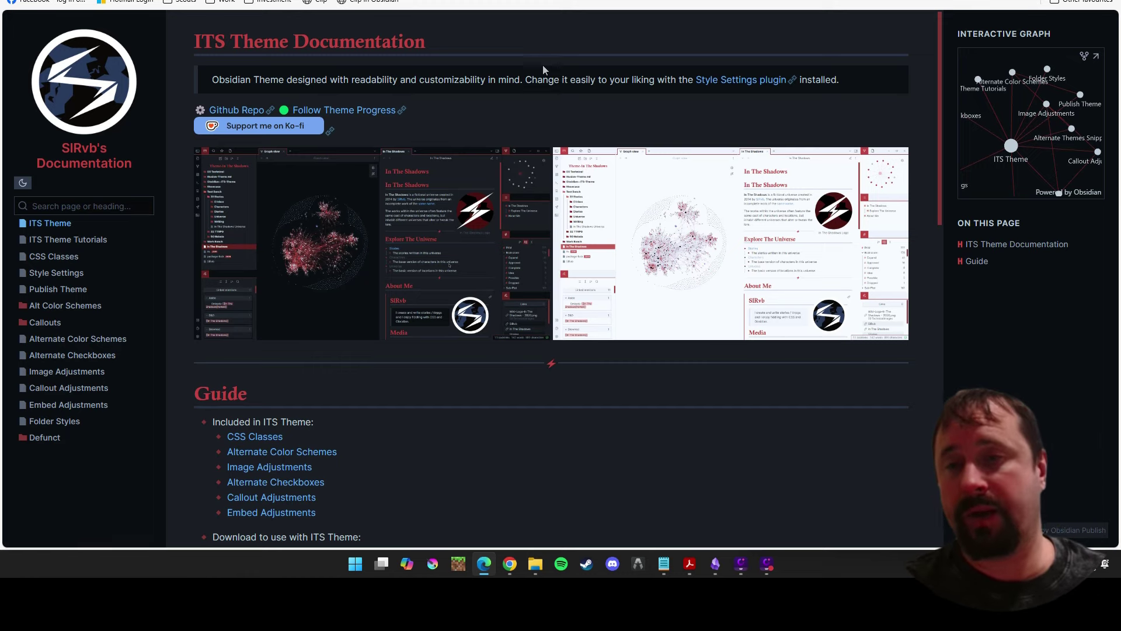
{"action": "scroll", "coordinate": [808, 262], "scroll_direction": "down", "scroll_amount": 5}
{"action": "scroll", "coordinate": [808, 261], "scroll_direction": "up", "scroll_amount": 5}
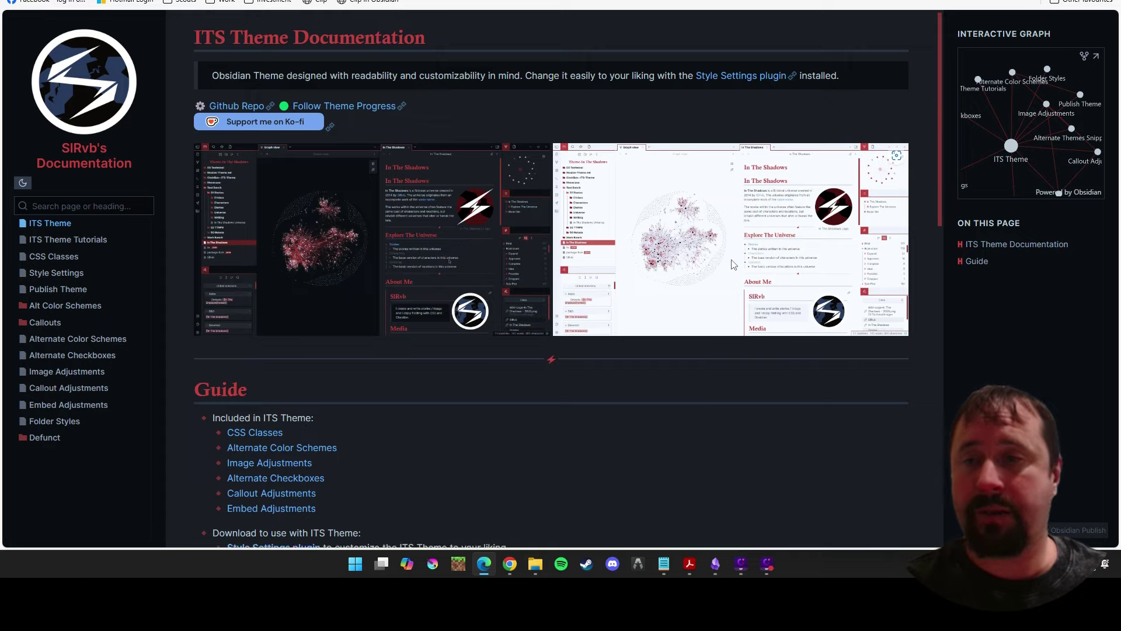
{"action": "scroll", "coordinate": [730, 269], "scroll_direction": "down", "scroll_amount": 4}
{"action": "scroll", "coordinate": [724, 286], "scroll_direction": "up", "scroll_amount": 4}
{"action": "scroll", "coordinate": [745, 248], "scroll_direction": "down", "scroll_amount": 2}
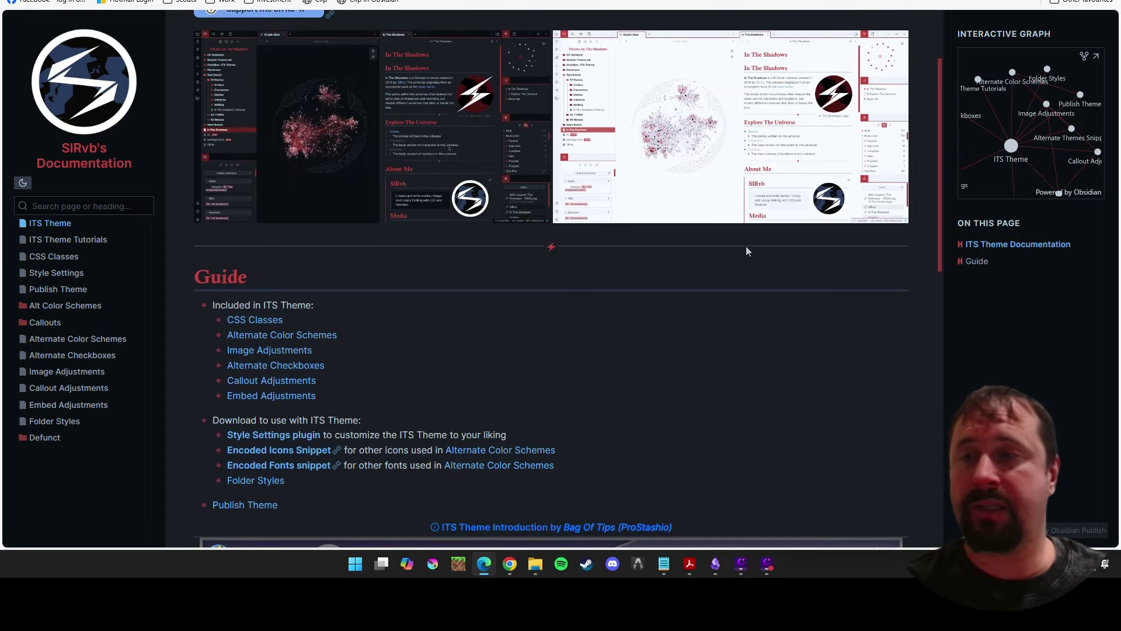
{"action": "scroll", "coordinate": [764, 250], "scroll_direction": "down", "scroll_amount": 5}
{"action": "scroll", "coordinate": [764, 250], "scroll_direction": "up", "scroll_amount": 7}
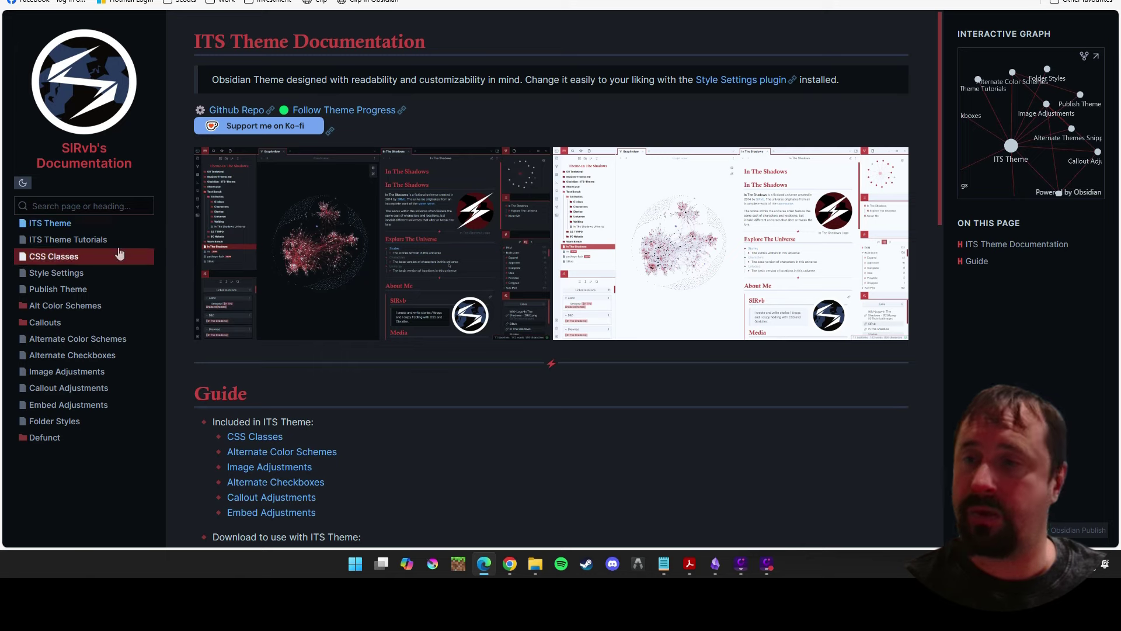
Step: Open the documentation's Image Adjustments page, and switch back to the Obsidian TTRPG vault window
{"action": "left_click", "coordinate": [82, 377]}
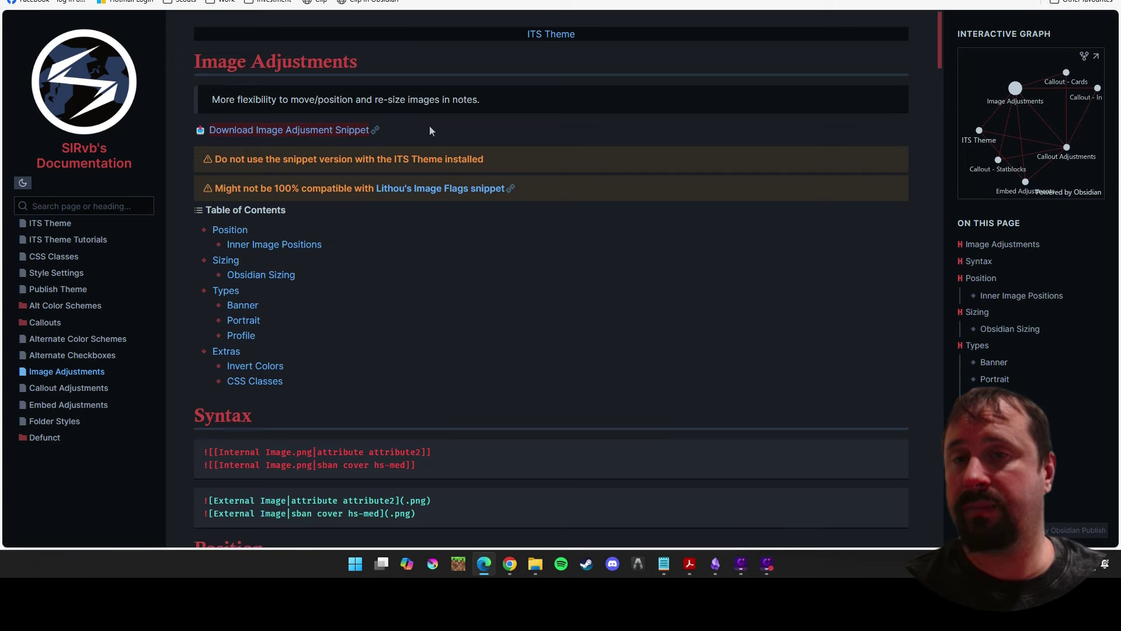
{"action": "mouse_move", "coordinate": [716, 564]}
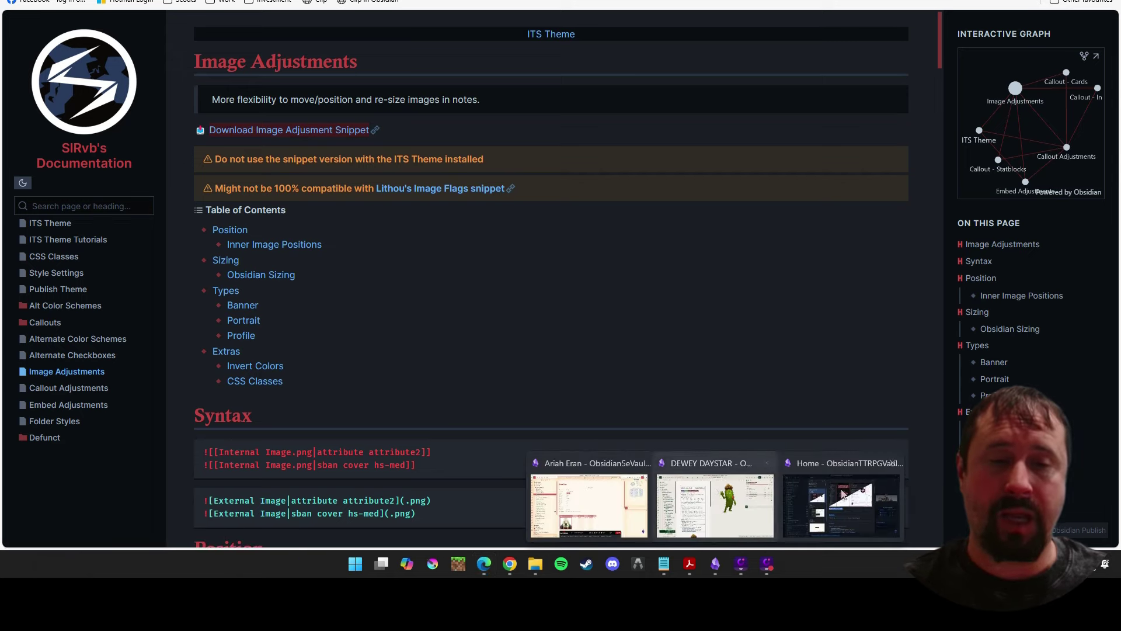
{"action": "left_click", "coordinate": [839, 496]}
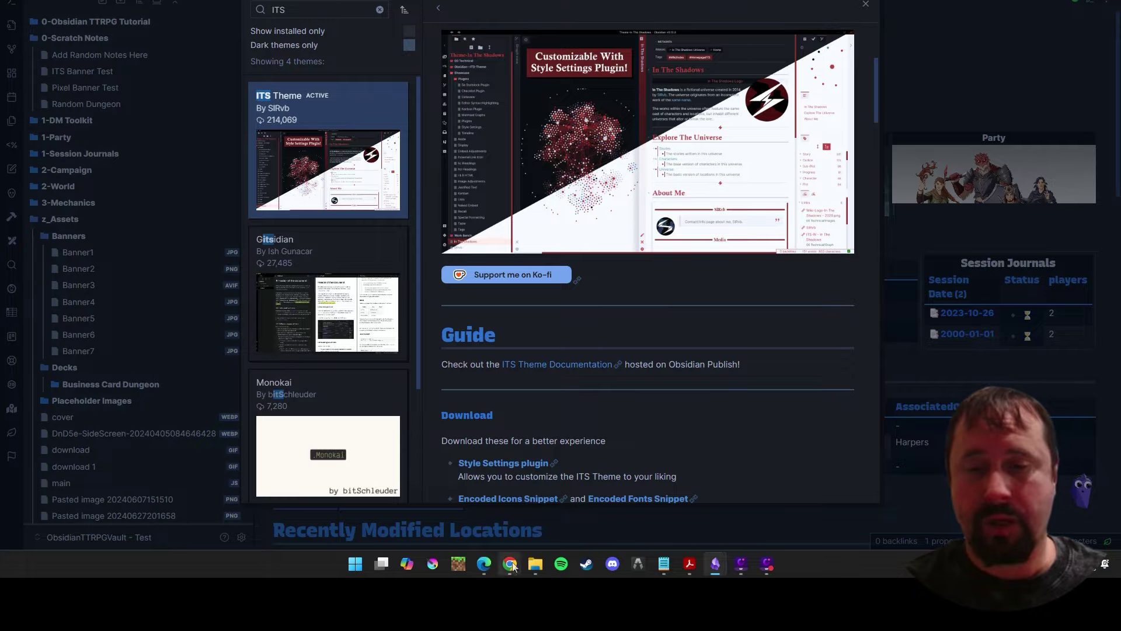
Step: Switch to the Image Adjustments documentation in Chrome and go to its section on banner images
{"action": "mouse_move", "coordinate": [510, 562]}
{"action": "mouse_move", "coordinate": [715, 496]}
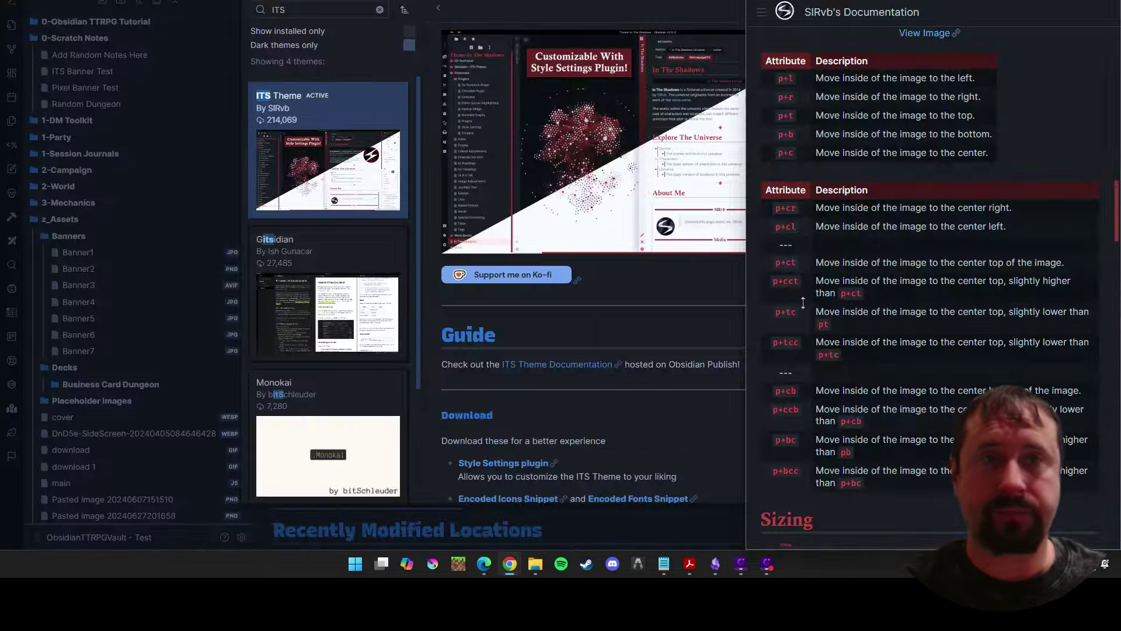
{"action": "key", "text": "alt+Tab"}
{"action": "scroll", "coordinate": [538, 333], "scroll_direction": "up", "scroll_amount": 10}
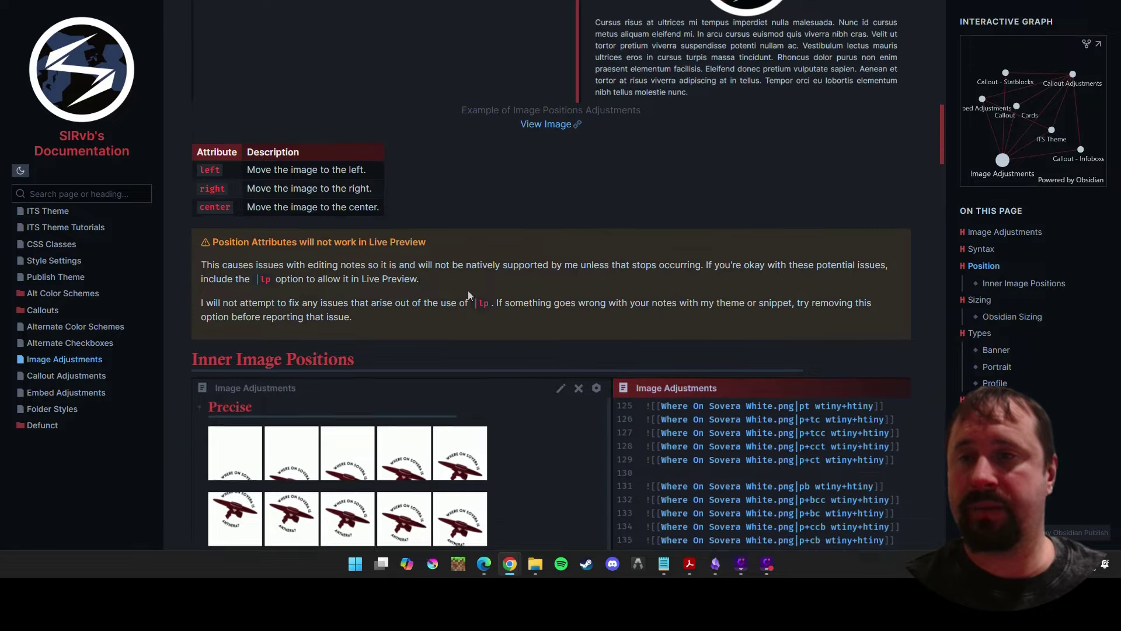
{"action": "scroll", "coordinate": [538, 332], "scroll_direction": "up", "scroll_amount": 5}
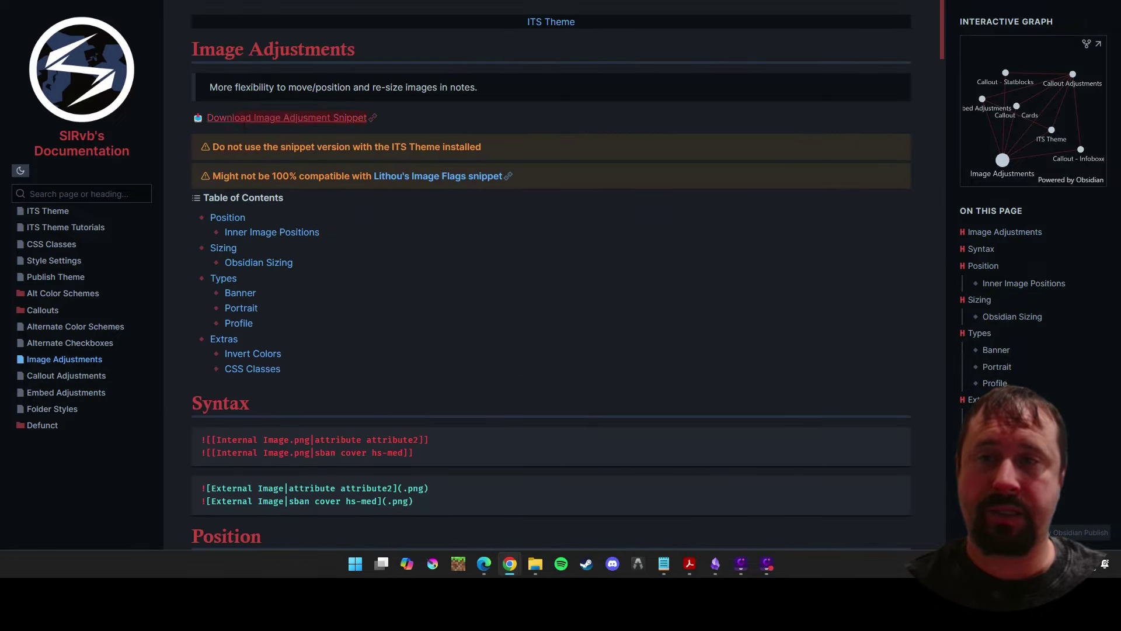
{"action": "left_click", "coordinate": [253, 301]}
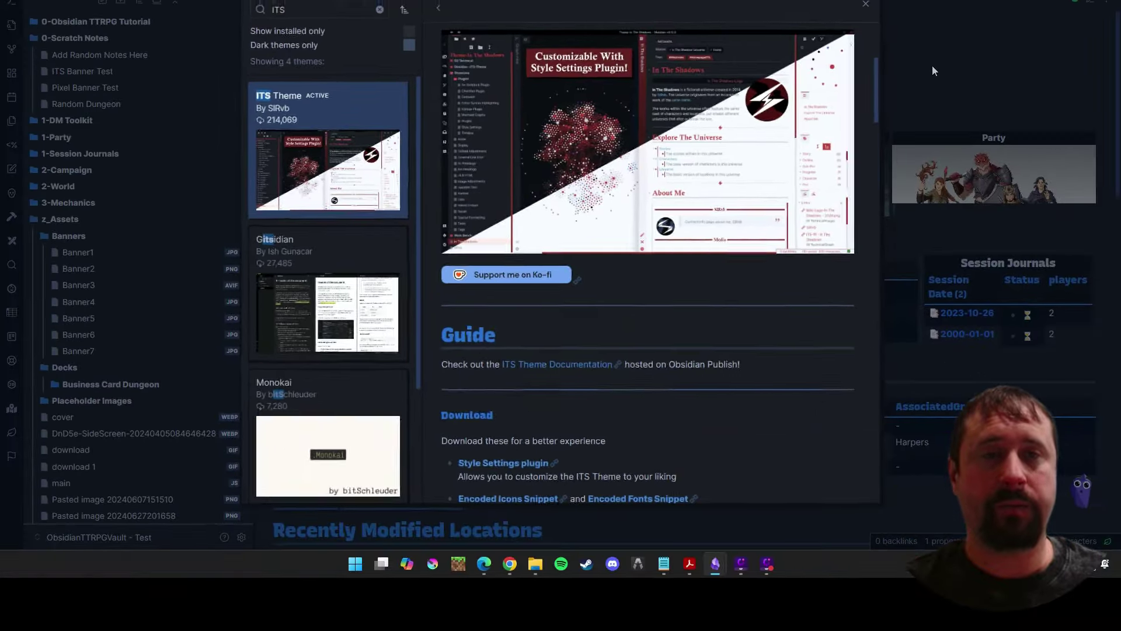
Step: Return to Obsidian, close the theme browser, and open and review the ITS Banner Test note
{"action": "left_click", "coordinate": [932, 67]}
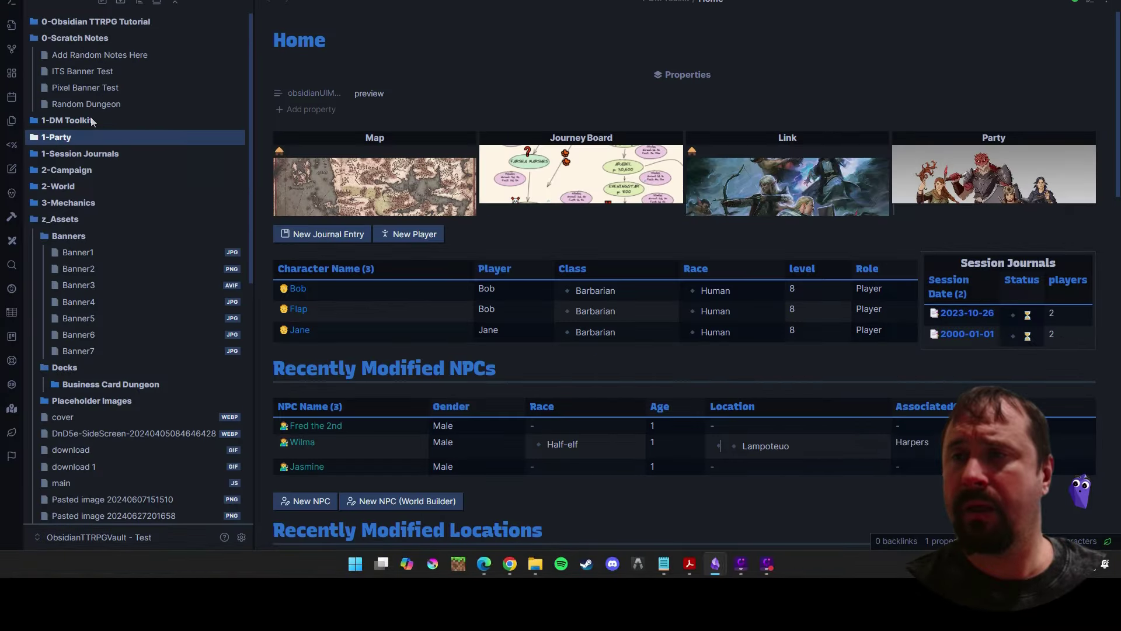
{"action": "left_click", "coordinate": [84, 73]}
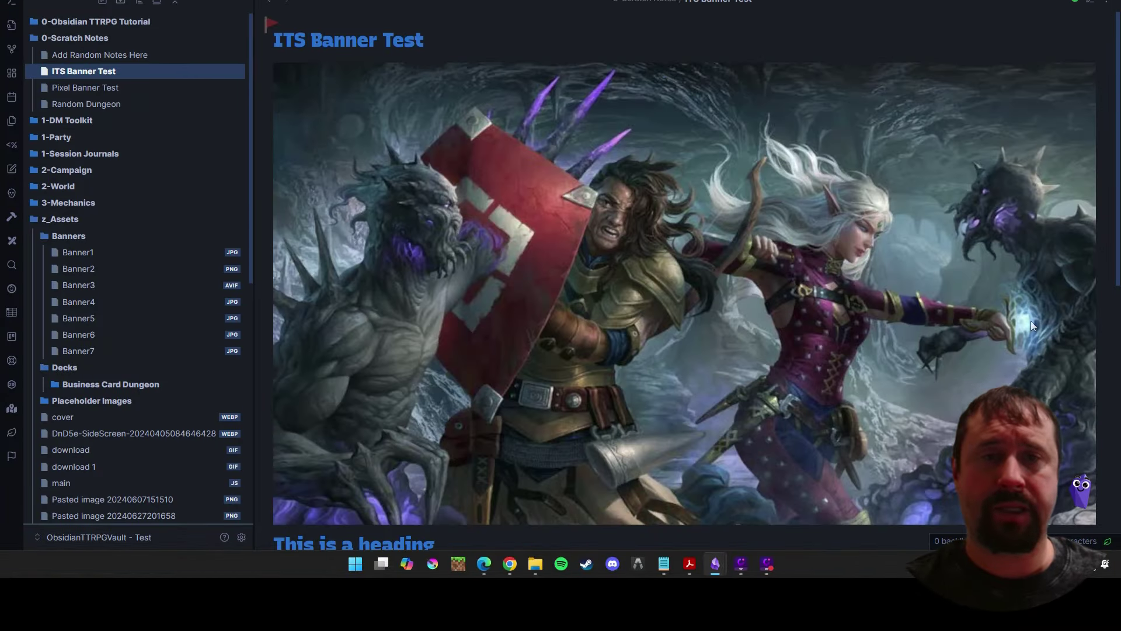
{"action": "scroll", "coordinate": [782, 227], "scroll_direction": "down", "scroll_amount": 5}
{"action": "scroll", "coordinate": [783, 227], "scroll_direction": "up", "scroll_amount": 5}
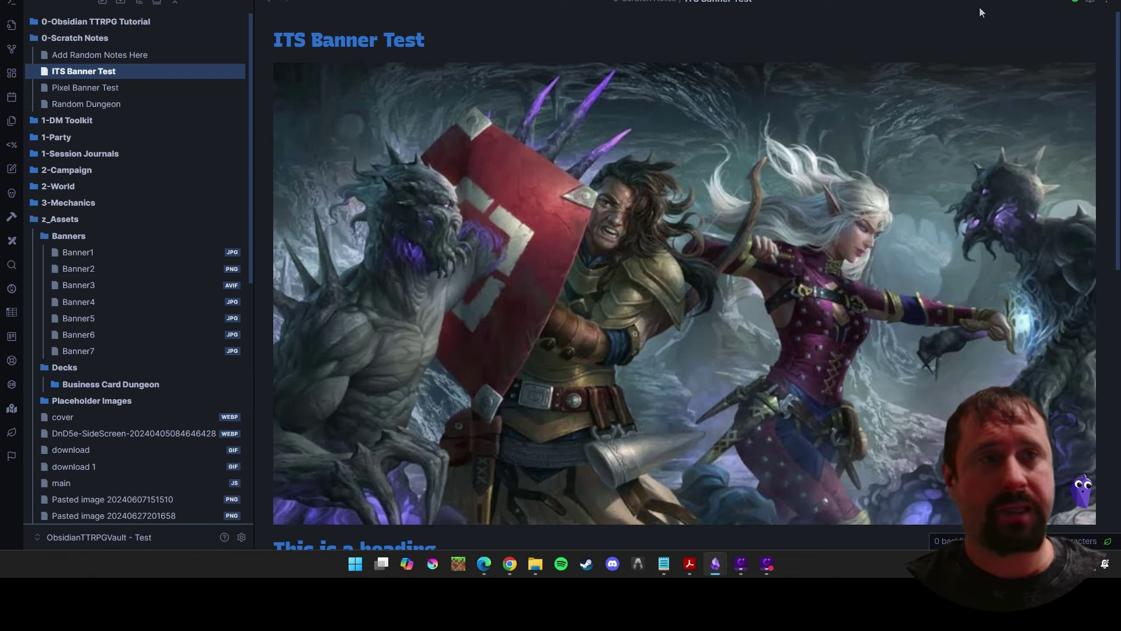
Step: Delete the Banner1.jpg image embed below the title of the ITS Banner Test note
{"action": "left_click", "coordinate": [433, 52]}
{"action": "key", "text": "Down"}
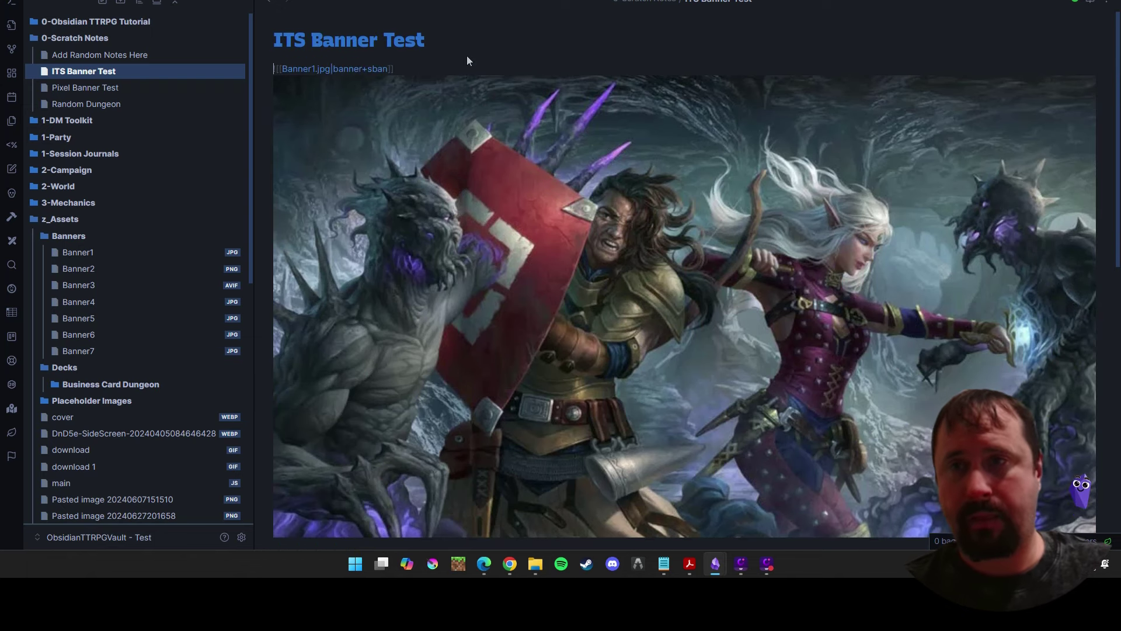
{"action": "key", "text": "Up"}
{"action": "key", "text": "Down"}
{"action": "key", "text": "Left"}
{"action": "key", "text": "Left"}
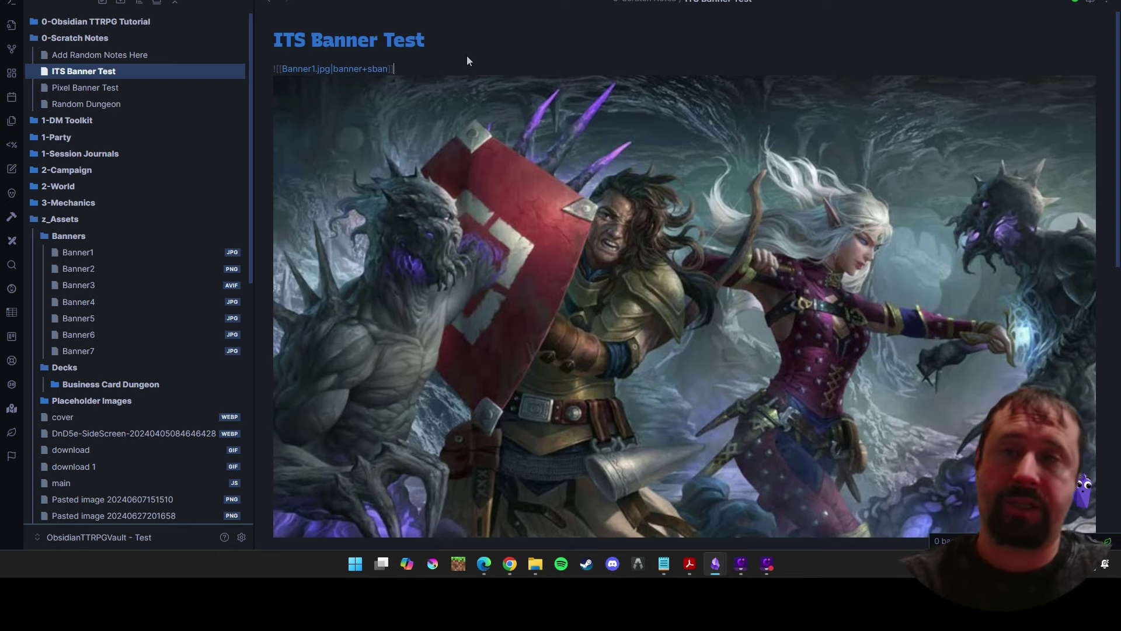
{"action": "key", "text": "Delete"}
{"action": "key", "text": "End"}
{"action": "key", "text": "shift+Home"}
{"action": "key", "text": "BackSpace"}
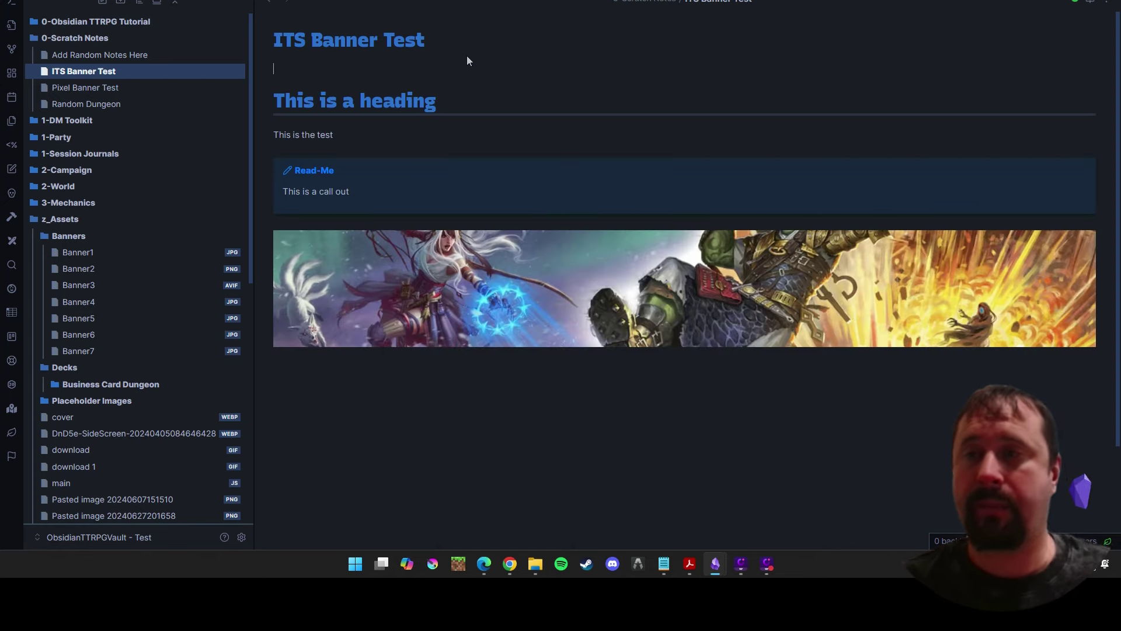
Step: Embed Banner2.png below the note's title and add the banner attribute, giving ![[Banner2.png|banner]]
{"action": "left_click_drag", "start_coordinate": [85, 269], "coordinate": [294, 67]}
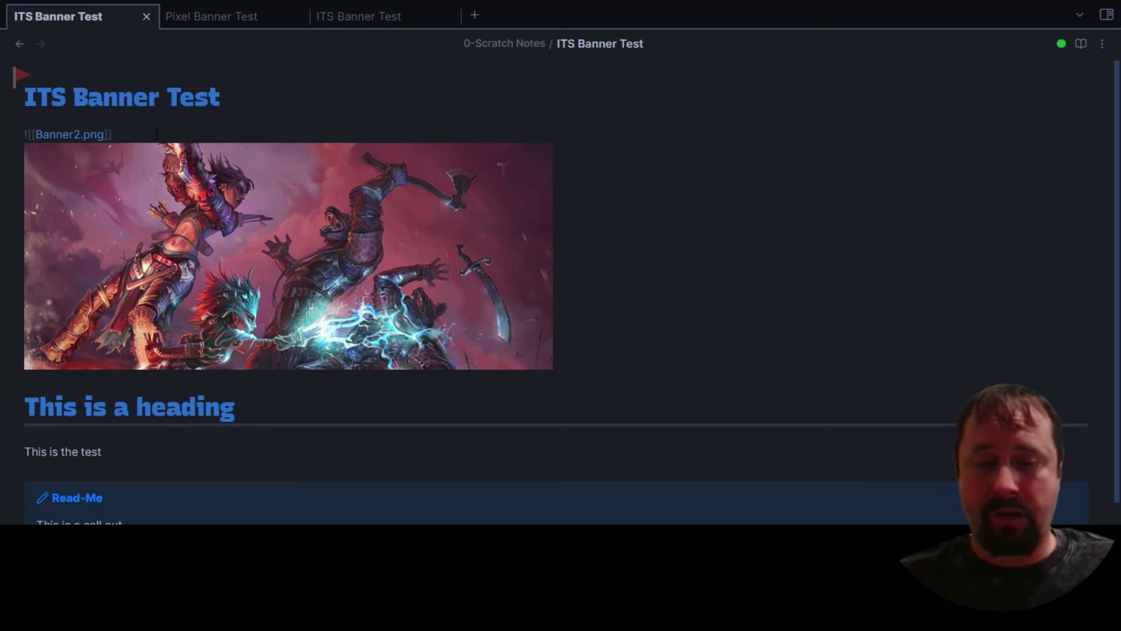
{"action": "type", "text": "|"}
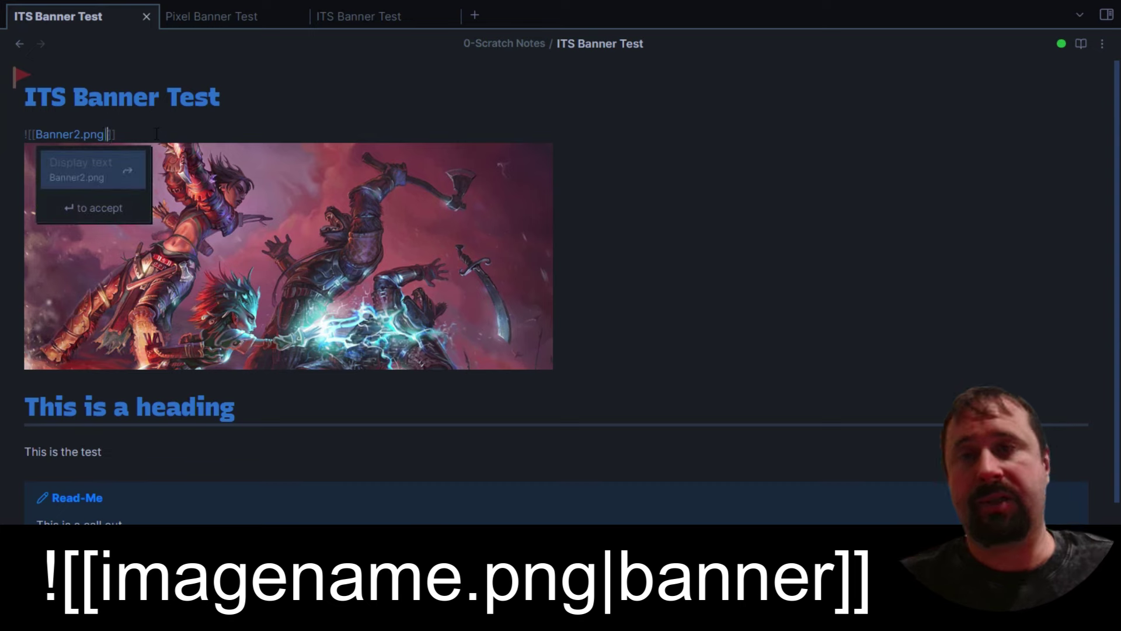
{"action": "type", "text": "banner"}
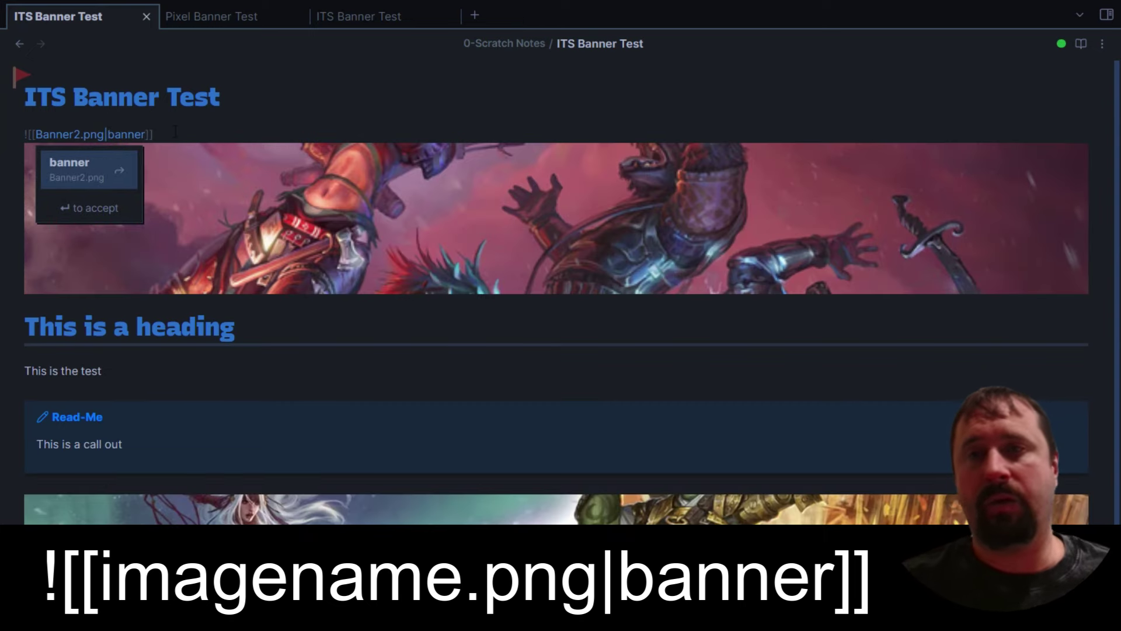
Step: View the rendered Banner2.png banner without its code, and go back to the start of its embed line
{"action": "left_click", "coordinate": [326, 337]}
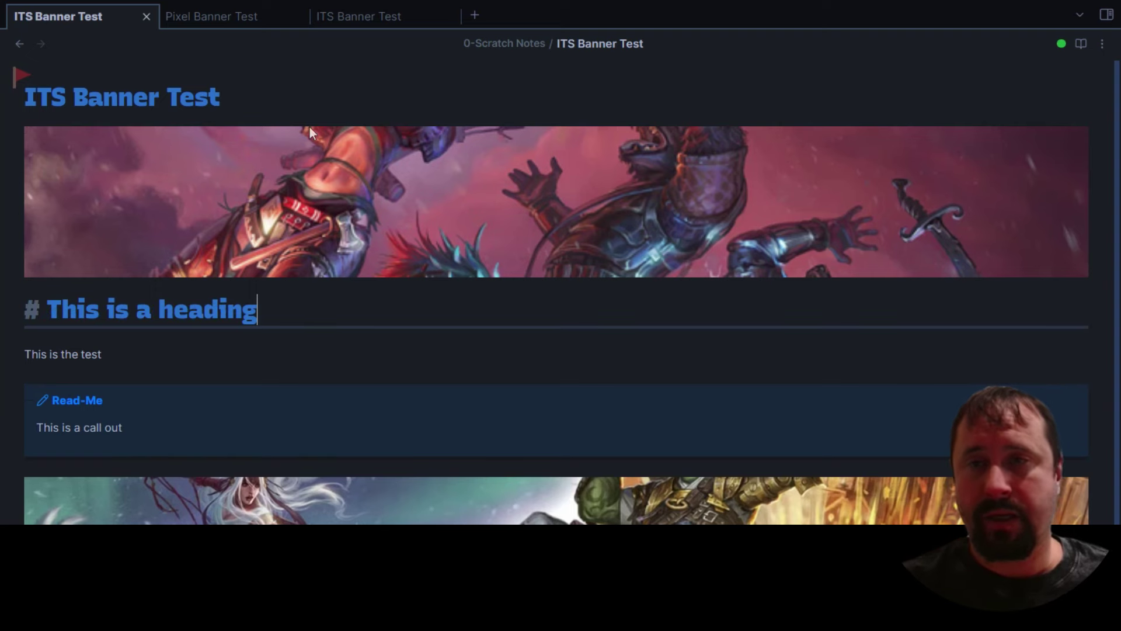
{"action": "key", "text": "Return"}
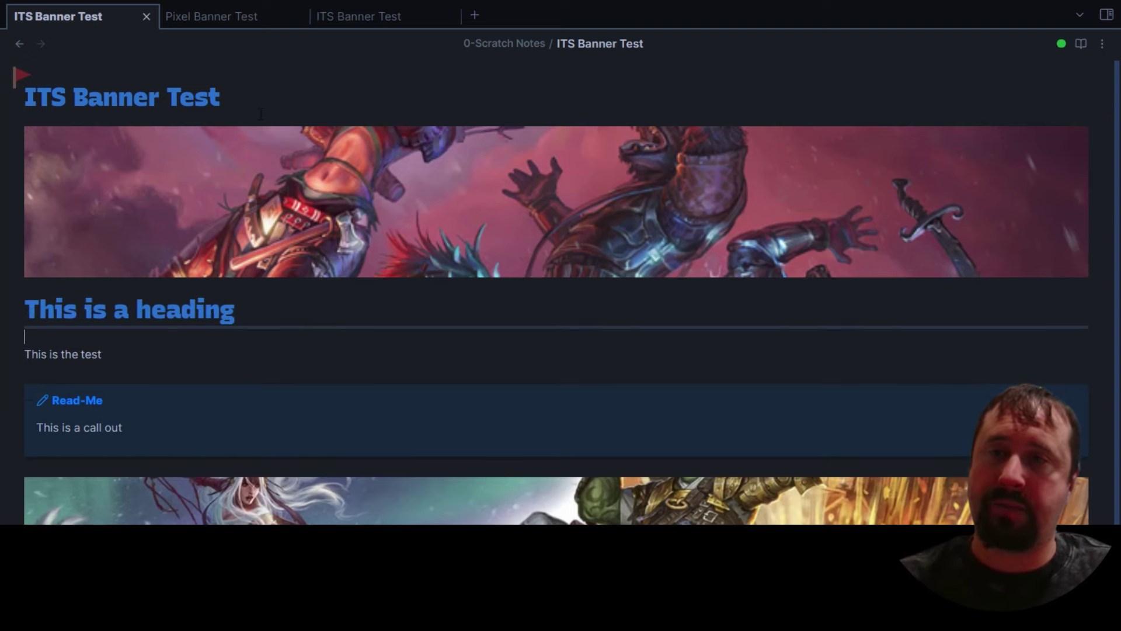
{"action": "key", "text": "Up"}
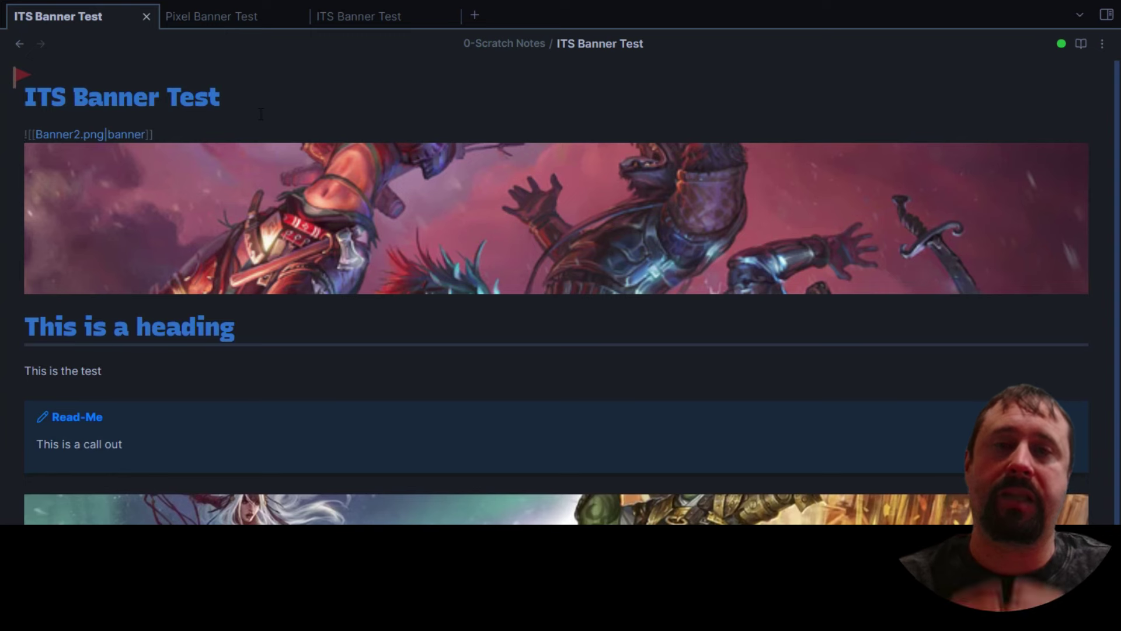
{"action": "key", "text": "Home"}
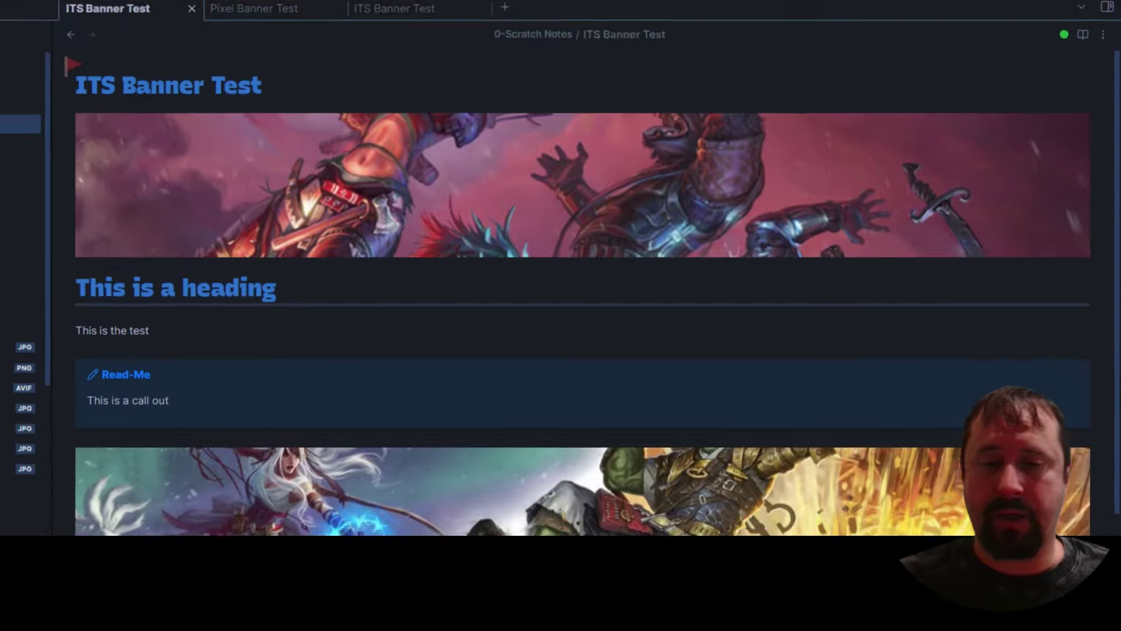
Step: Switch to Chrome and consult the banner attributes in the Image Adjustments documentation
{"action": "mouse_move", "coordinate": [510, 563]}
{"action": "left_click", "coordinate": [684, 552]}
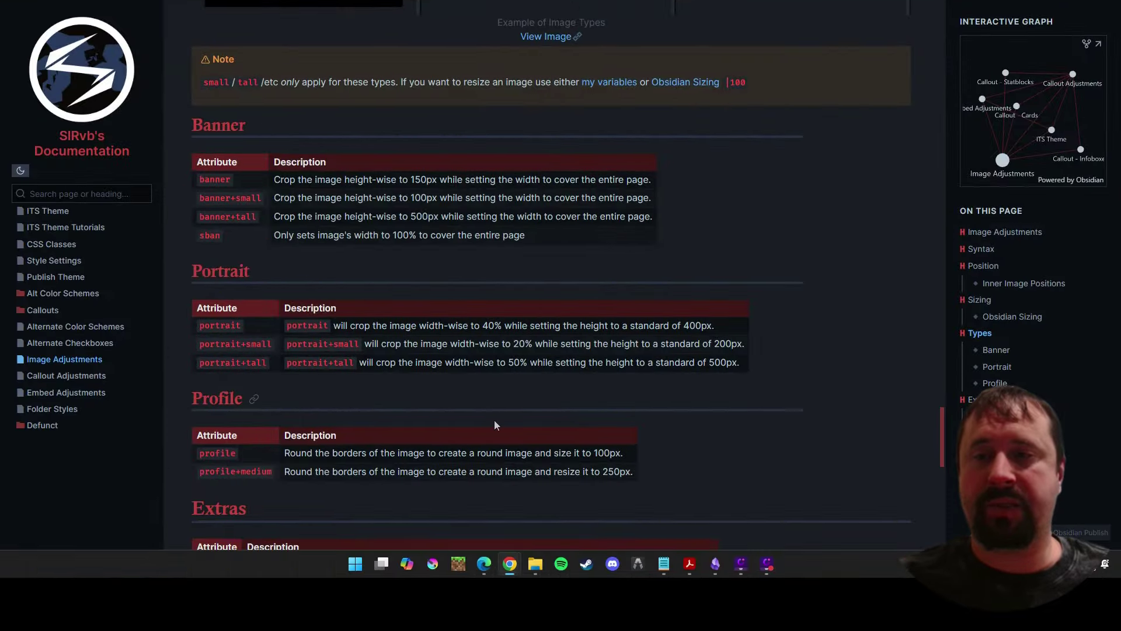
Step: Consult the inner image position attributes, and in Obsidian extend the Banner2.png embed to ![[Banner2.png|banner p+t]]
{"action": "scroll", "coordinate": [494, 420], "scroll_direction": "down", "scroll_amount": 7}
{"action": "scroll", "coordinate": [742, 245], "scroll_direction": "up", "scroll_amount": 2}
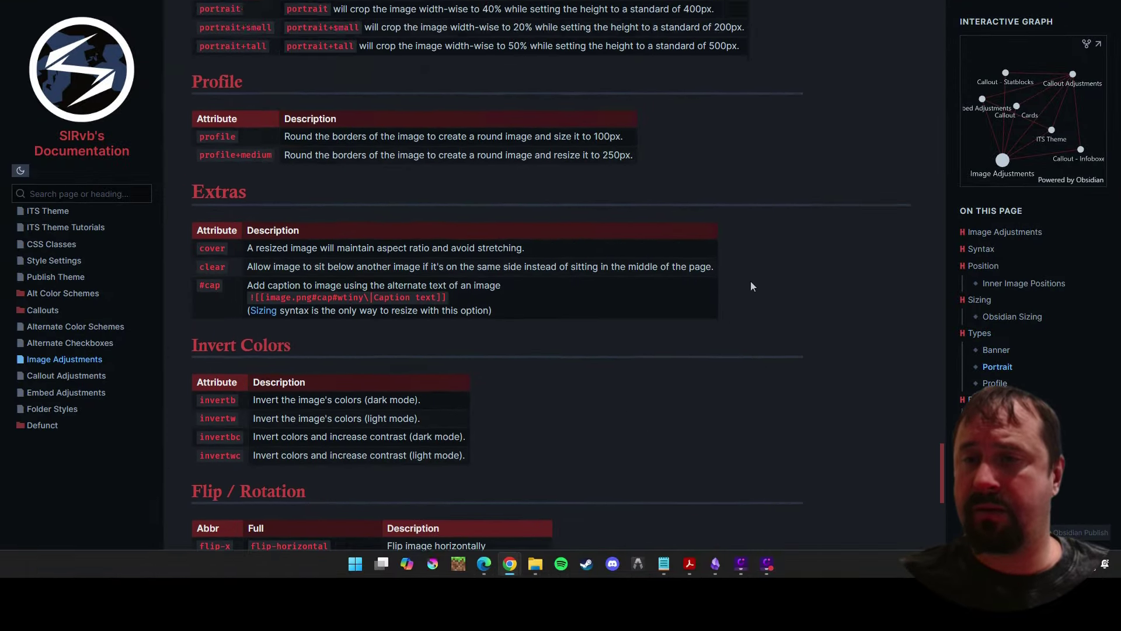
{"action": "scroll", "coordinate": [751, 286], "scroll_direction": "up", "scroll_amount": 10}
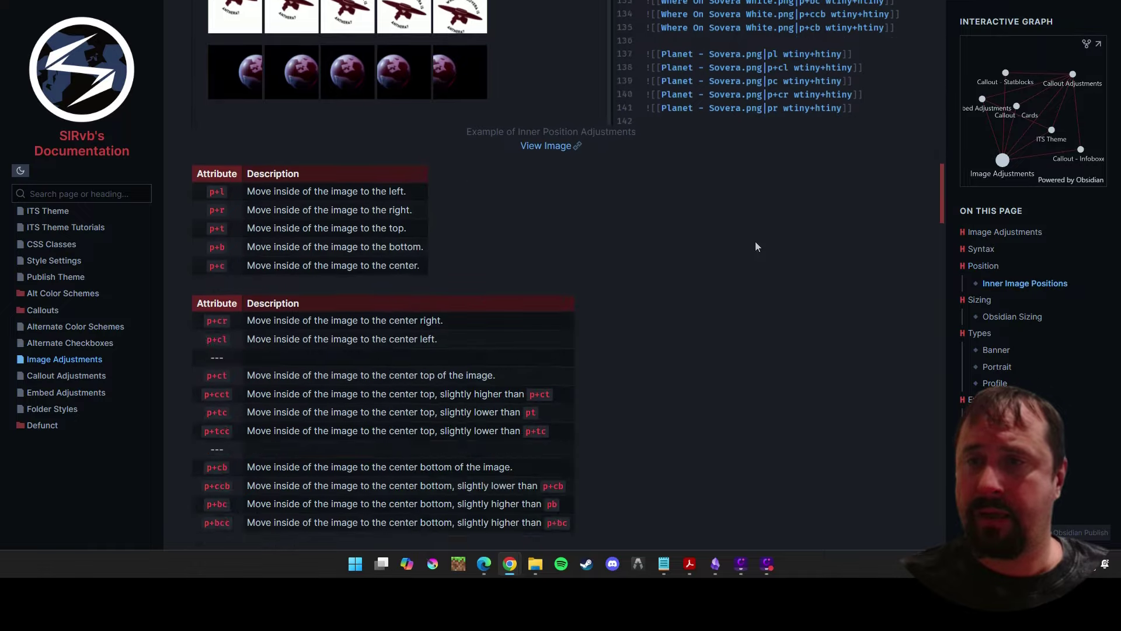
{"action": "scroll", "coordinate": [755, 240], "scroll_direction": "down", "scroll_amount": 2}
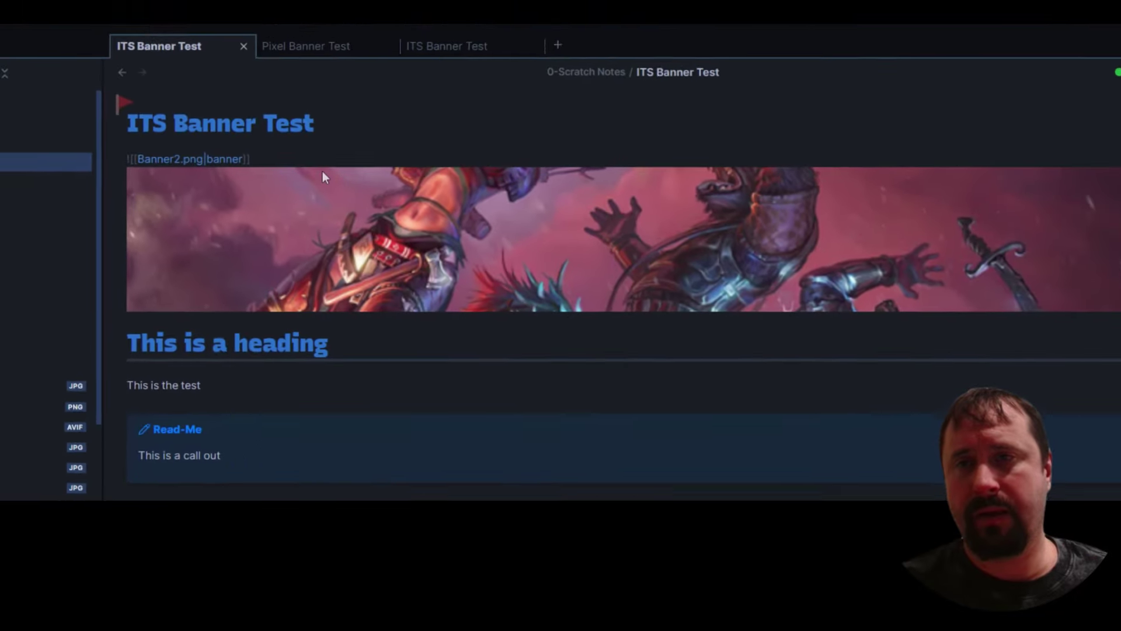
{"action": "type", "text": "p"}
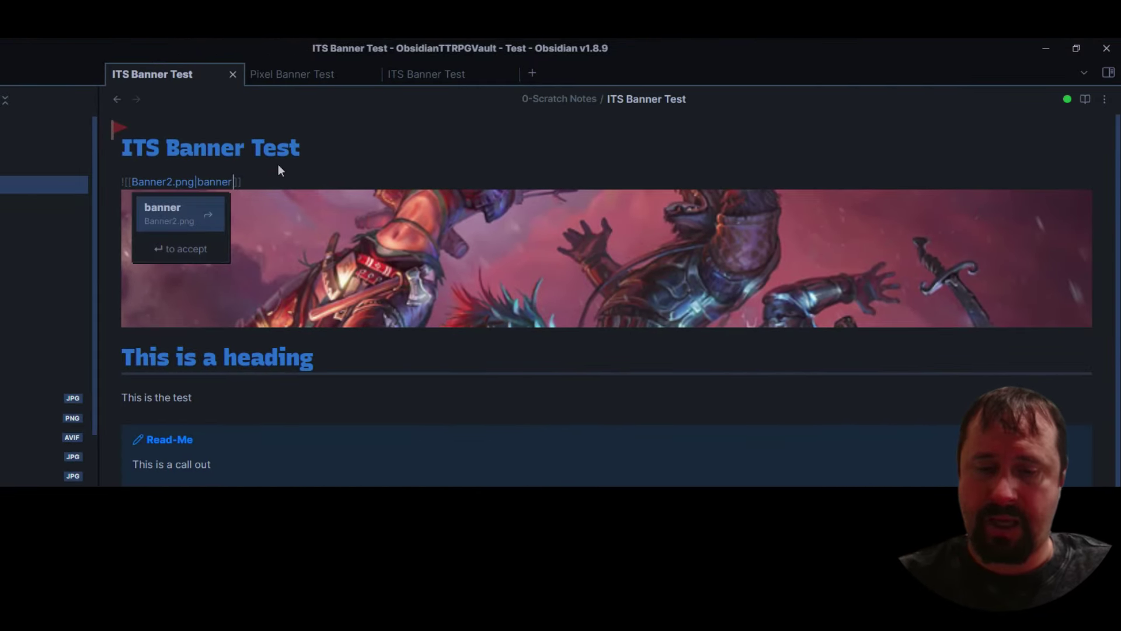
{"action": "type", "text": "+t"}
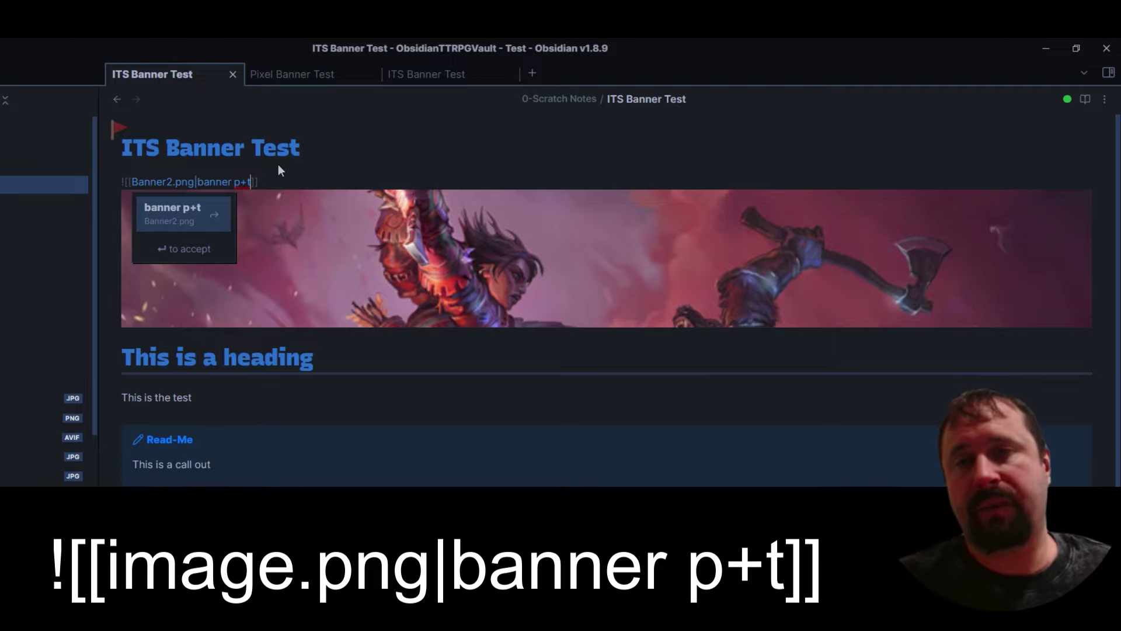
{"action": "key", "text": "Return"}
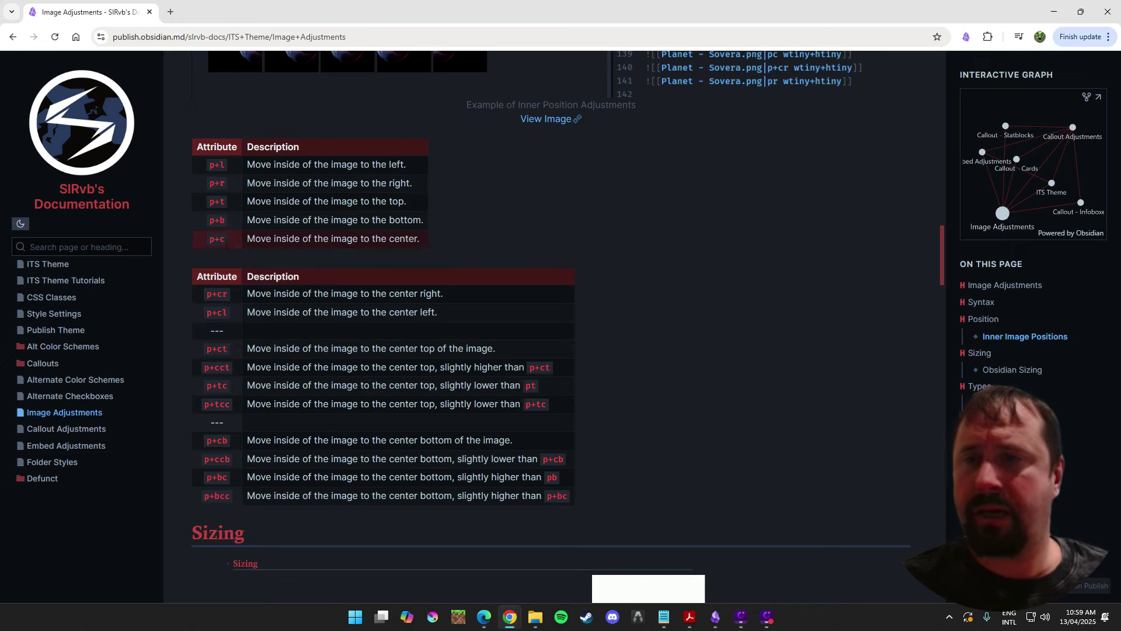
Step: Change the Banner2.png embed's position attribute to p+c, giving ![[Banner2.png|banner p+c]]
{"action": "left_click", "coordinate": [1051, 14]}
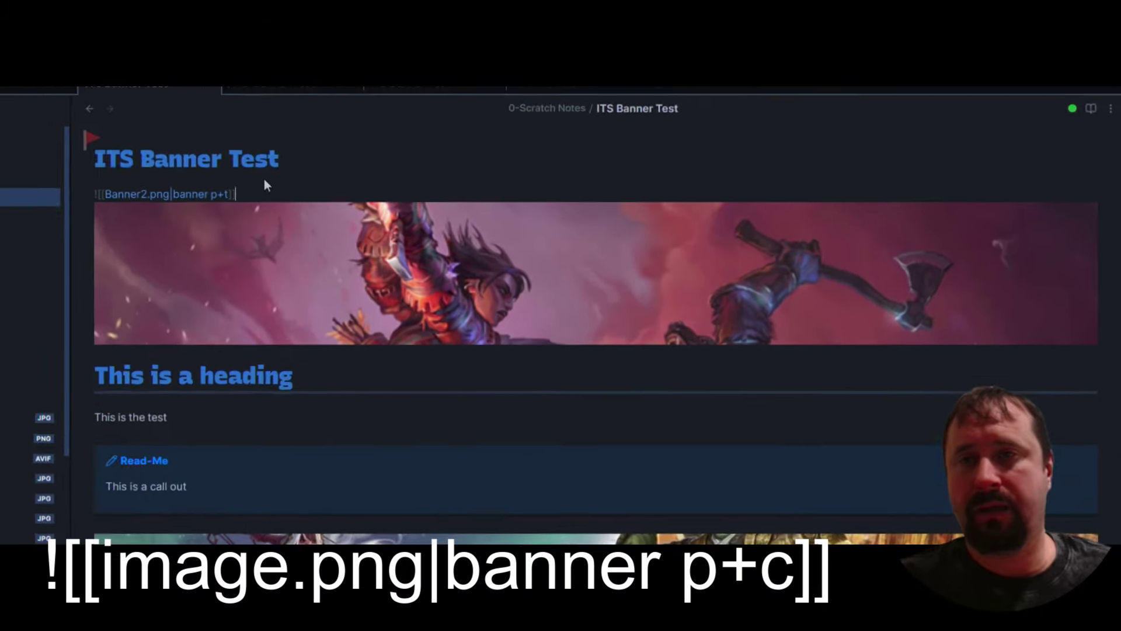
{"action": "key", "text": "Delete"}
{"action": "type", "text": "c"}
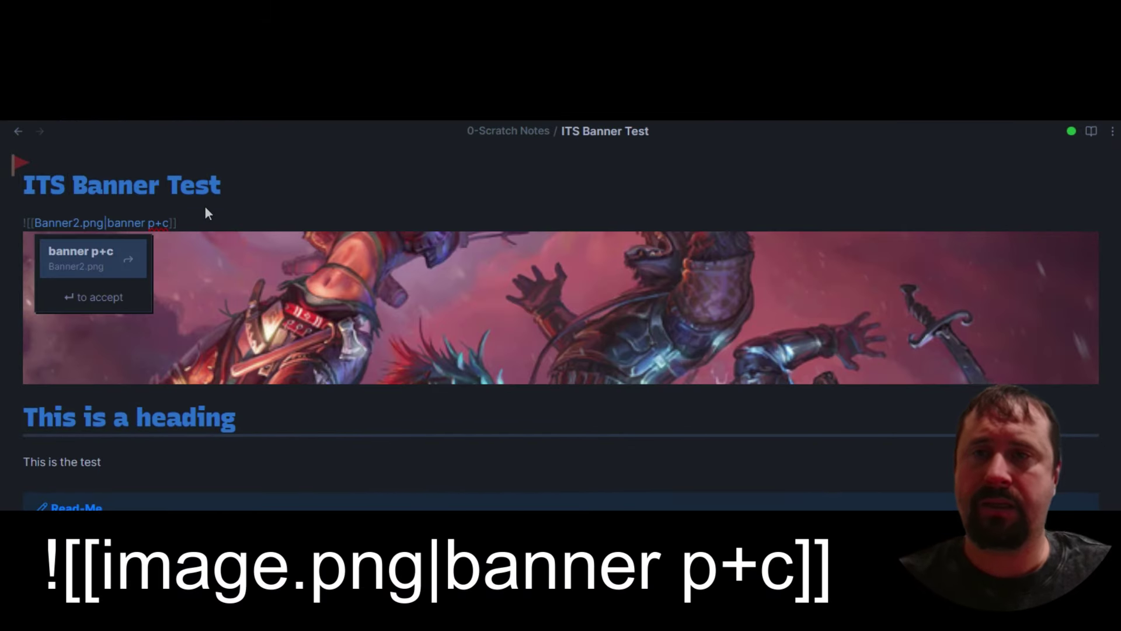
{"action": "left_click", "coordinate": [409, 196]}
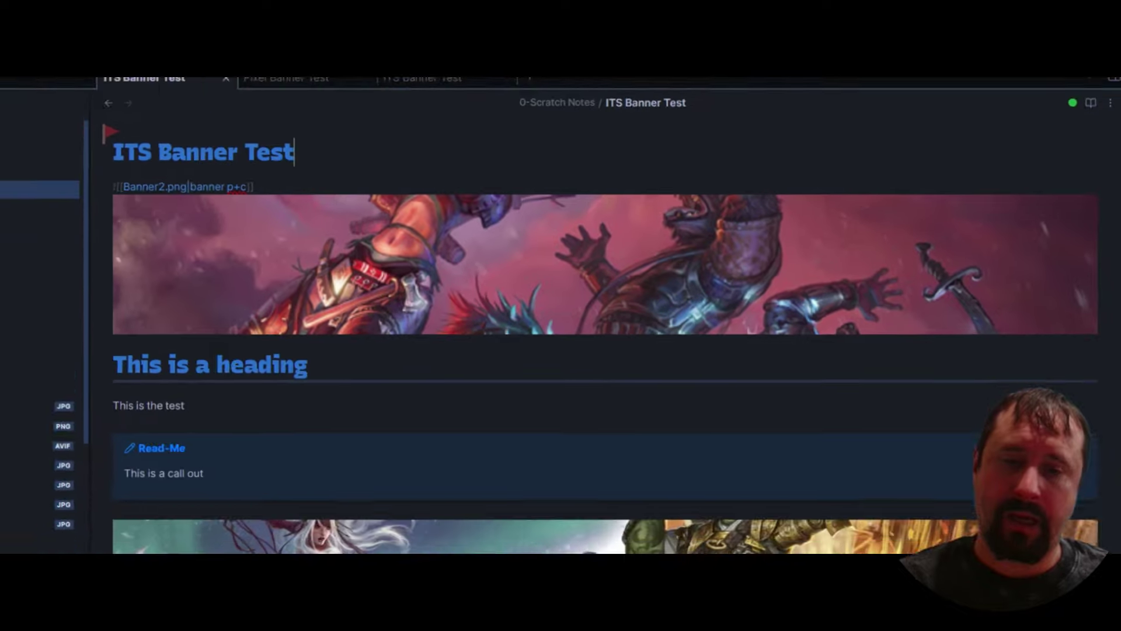
Step: Check the center top position attributes in the documentation and change the Banner2.png embed to ![[Banner2.png|banner p+ct]]
{"action": "mouse_move", "coordinate": [510, 617]}
{"action": "left_click", "coordinate": [719, 560]}
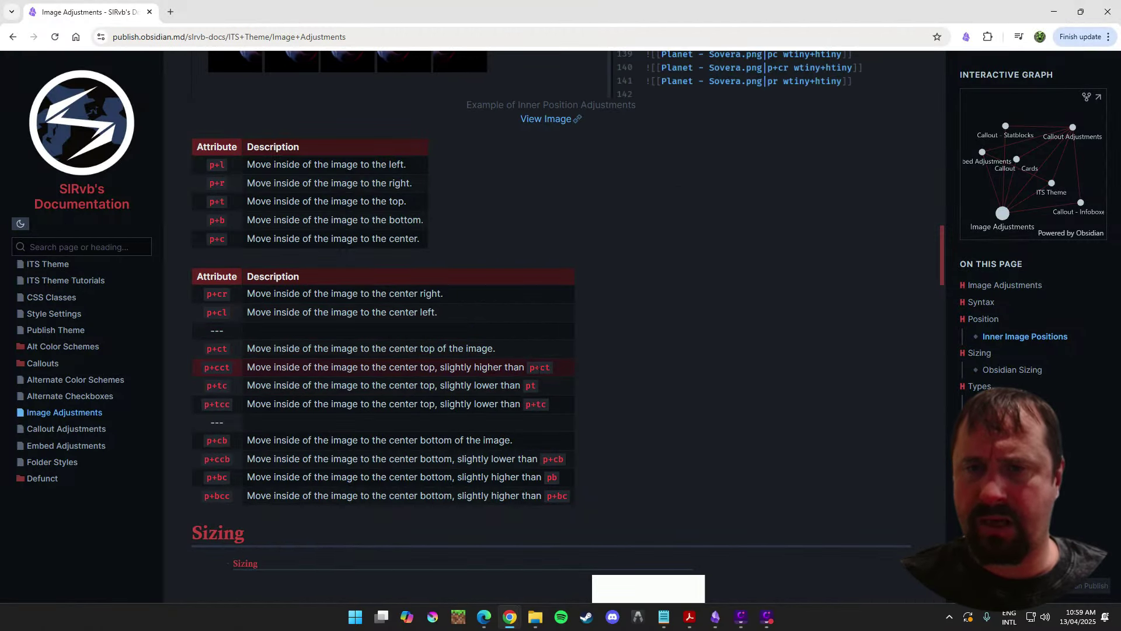
{"action": "left_click", "coordinate": [1056, 12]}
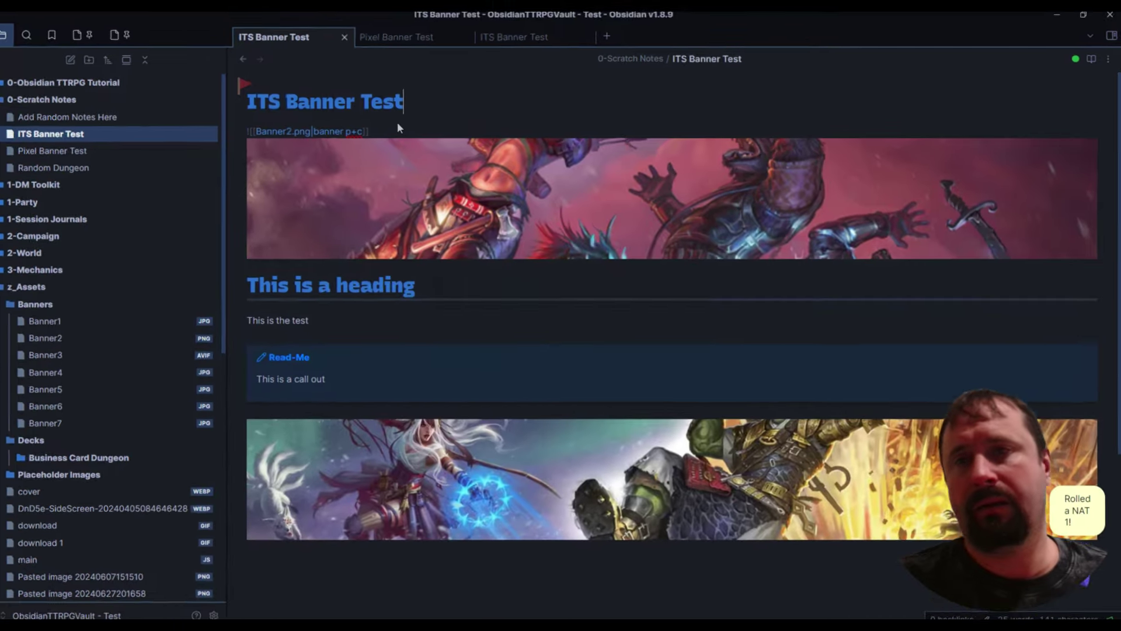
{"action": "scroll", "coordinate": [223, 198], "scroll_direction": "down", "scroll_amount": 1}
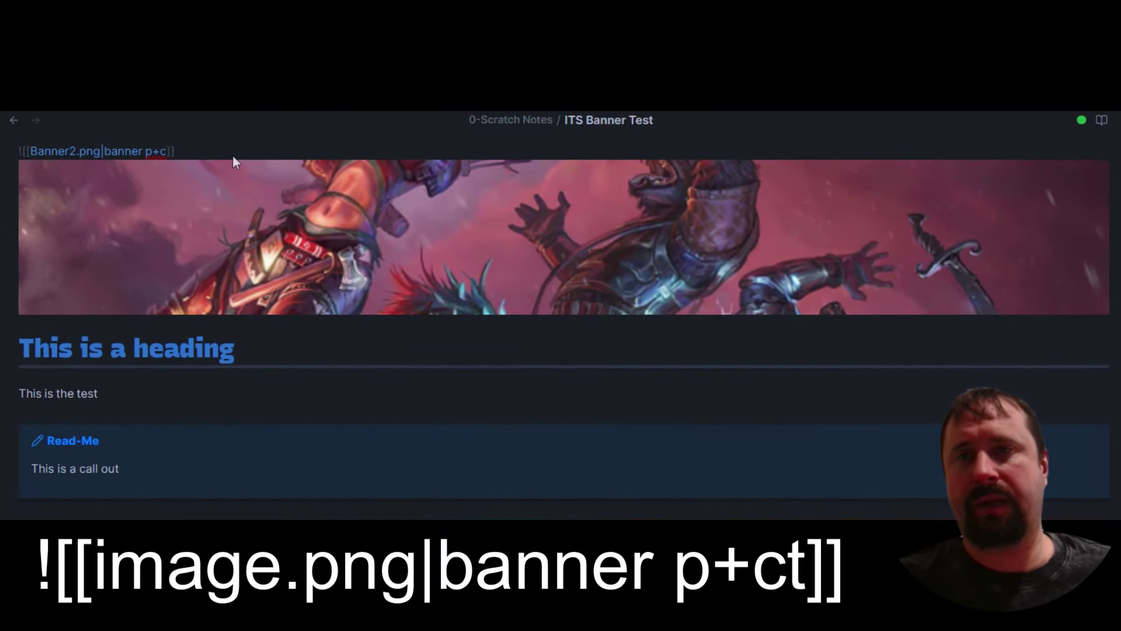
{"action": "type", "text": "t"}
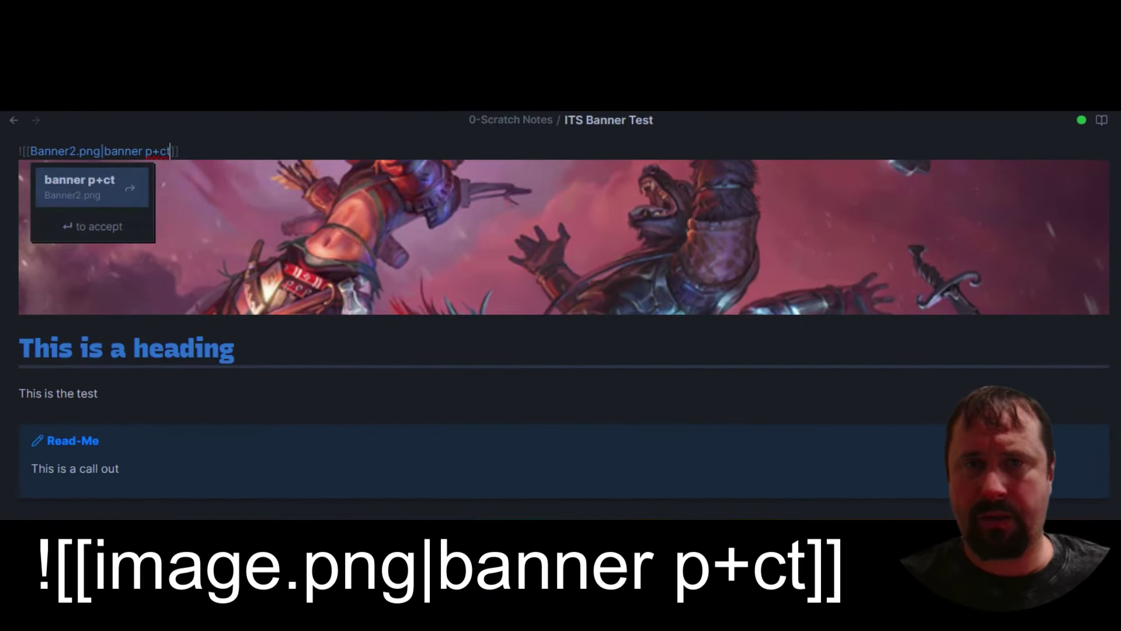
{"action": "key", "text": "Return"}
{"action": "key", "text": "Down"}
{"action": "scroll", "coordinate": [564, 331], "scroll_direction": "up", "scroll_amount": 2}
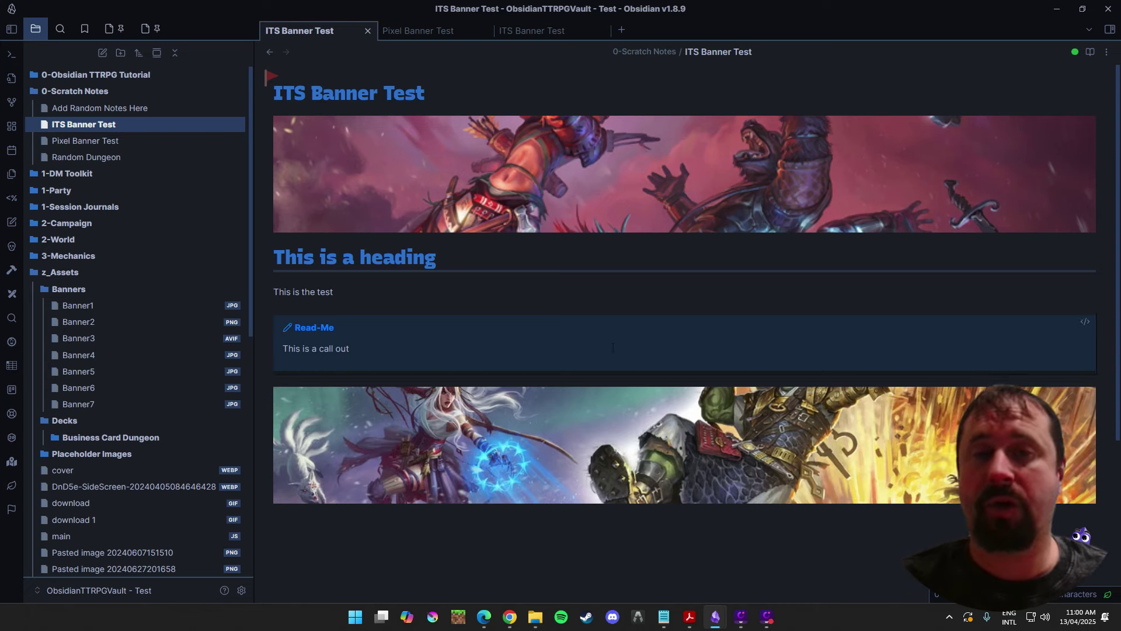
Step: Compare the rendered Banner2.png banner with and without its embed code, ending on the heading line below it
{"action": "left_click", "coordinate": [672, 538]}
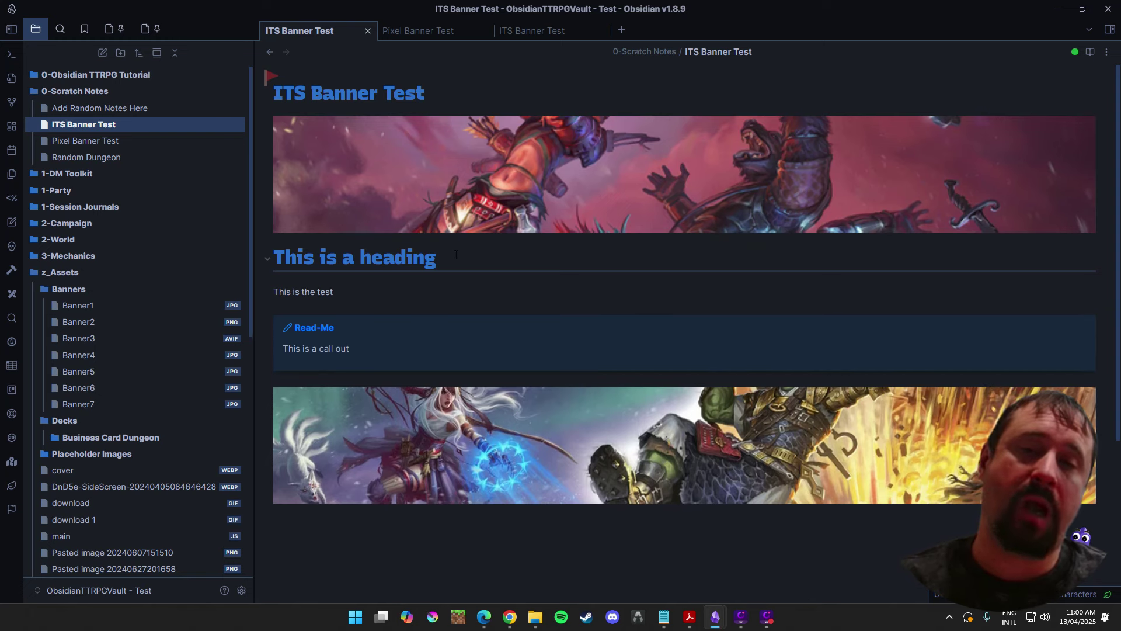
{"action": "left_click", "coordinate": [456, 255]}
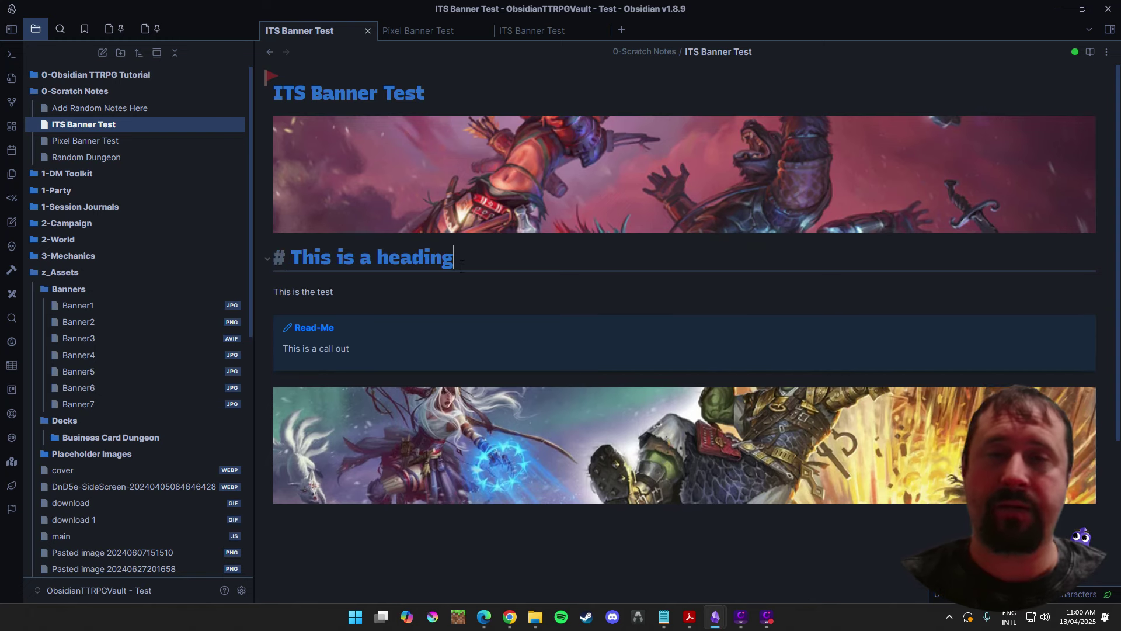
{"action": "key", "text": "Up"}
{"action": "key", "text": "Down"}
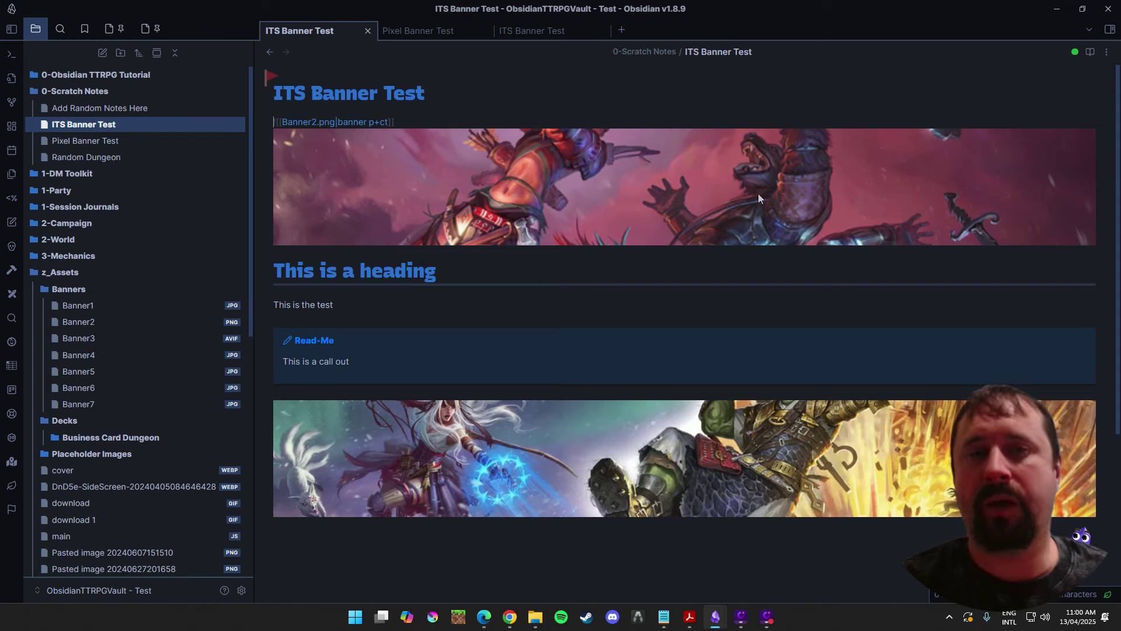
{"action": "left_click", "coordinate": [655, 282]}
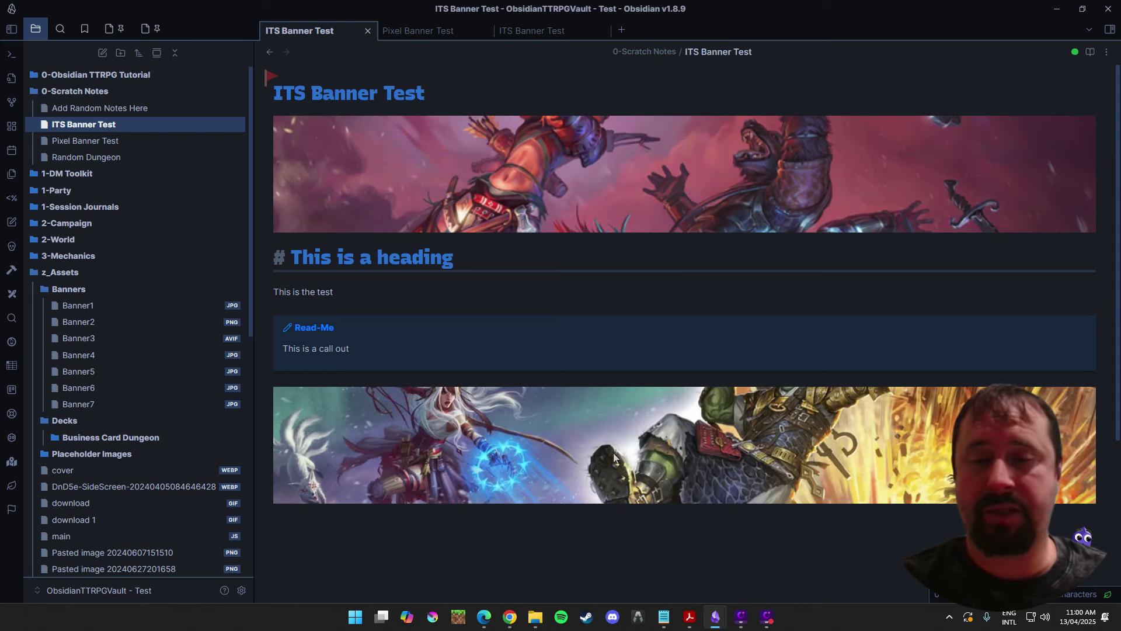
Step: Find the CSS snippets section in the Appearance settings, and view the vault's snippets folder before closing it
{"action": "left_click", "coordinate": [241, 590]}
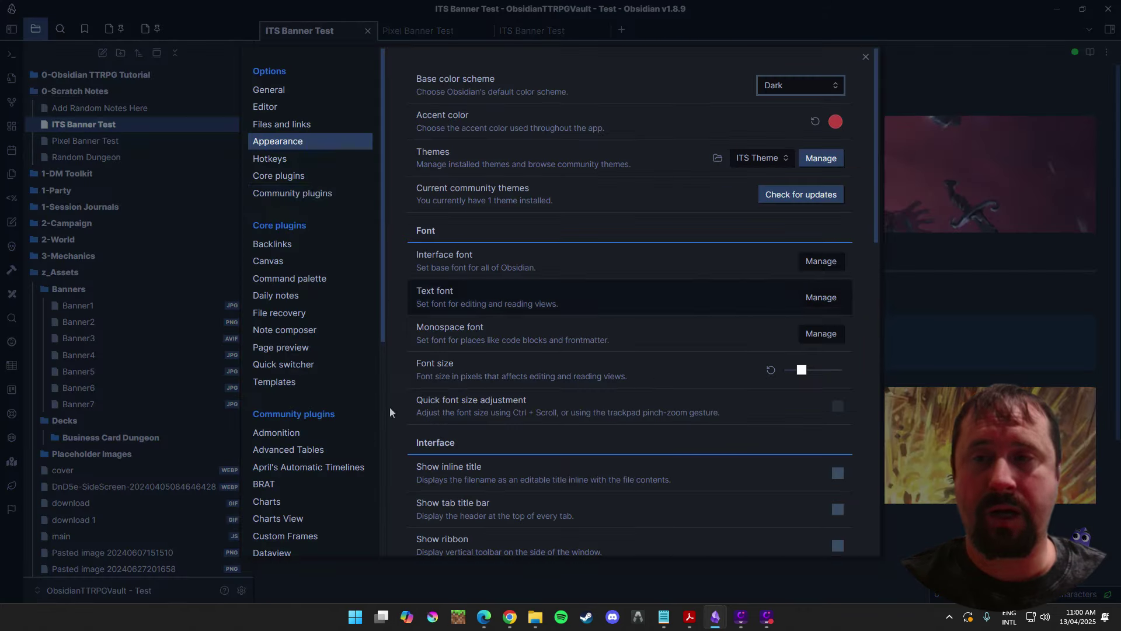
{"action": "scroll", "coordinate": [710, 209], "scroll_direction": "down", "scroll_amount": 10}
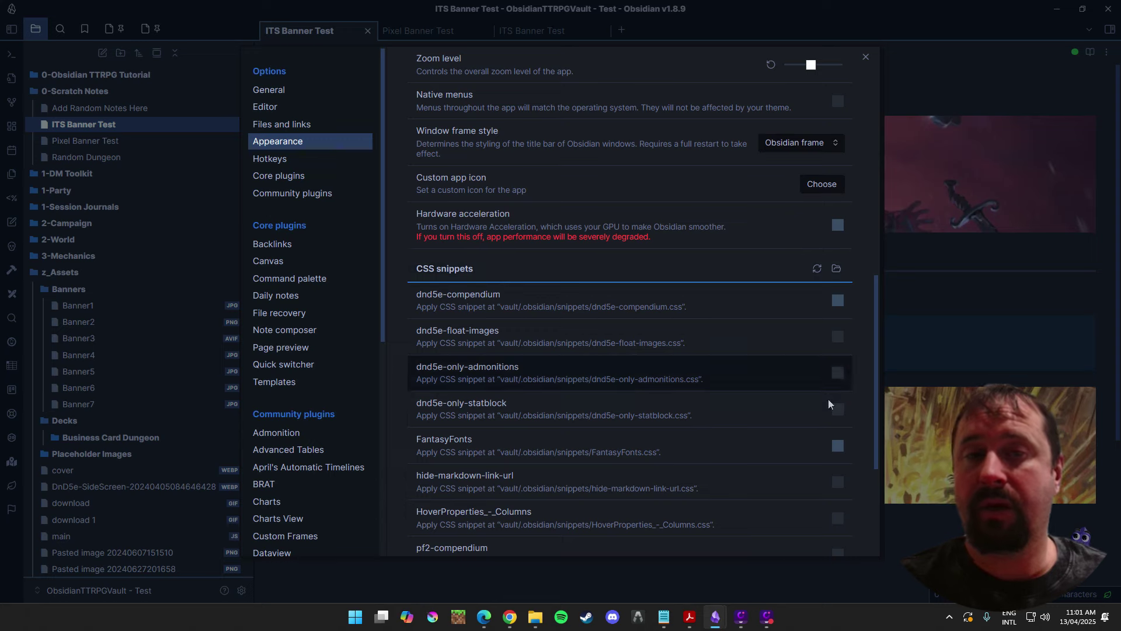
{"action": "mouse_move", "coordinate": [541, 610]}
{"action": "left_click", "coordinate": [566, 546]}
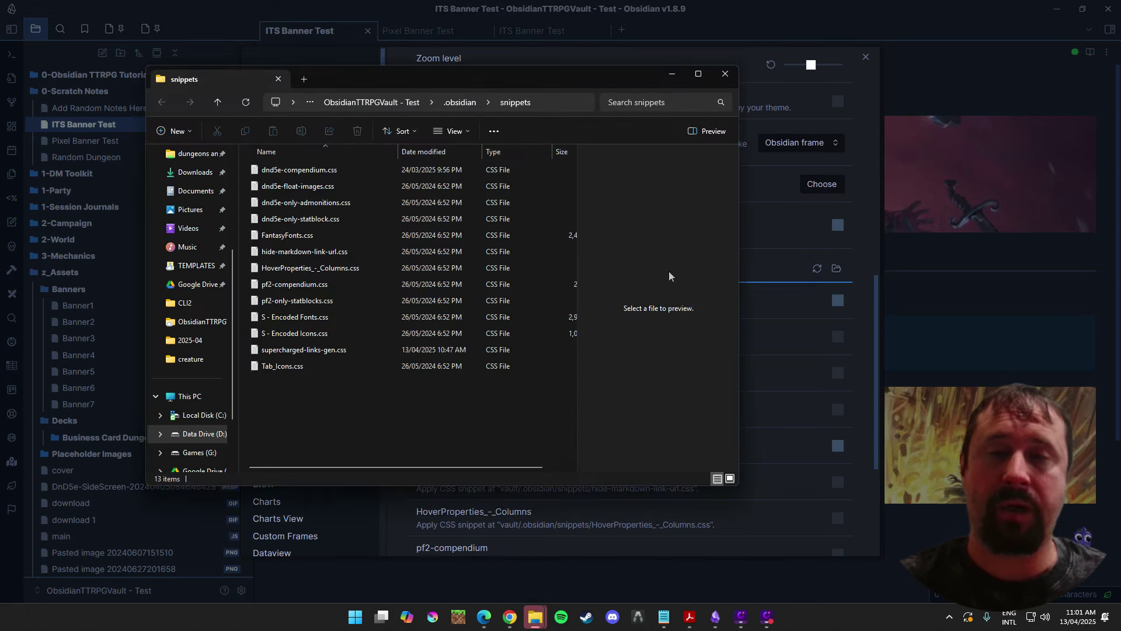
{"action": "left_click", "coordinate": [725, 74]}
Step: Reload the CSS snippets, look through the snippet list and close the settings
{"action": "left_click", "coordinate": [817, 268]}
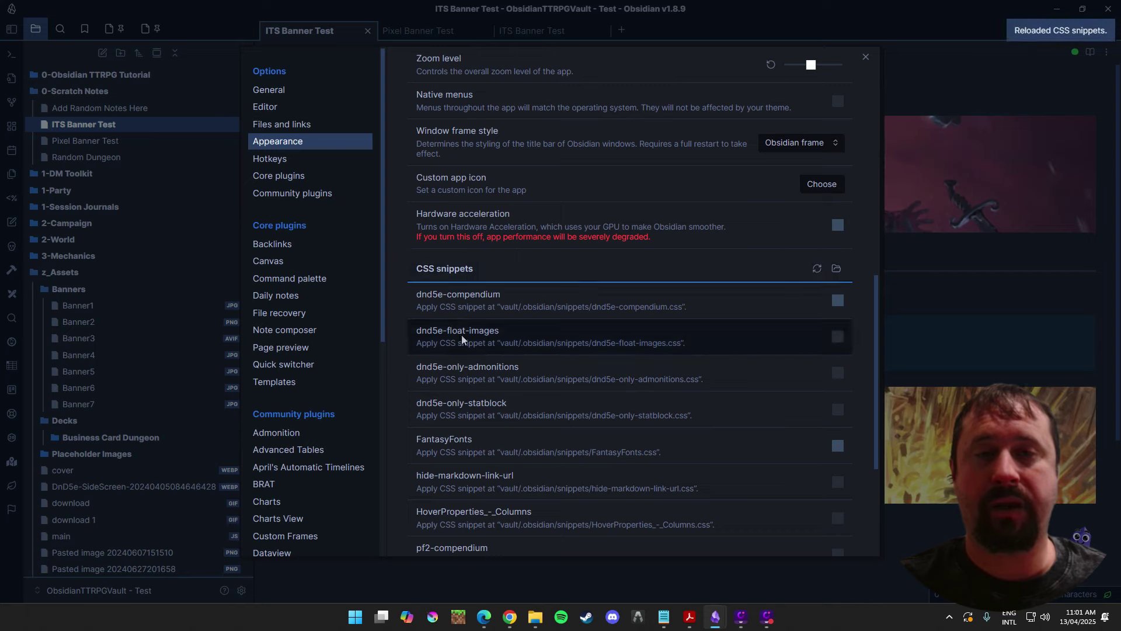
{"action": "scroll", "coordinate": [652, 473], "scroll_direction": "down", "scroll_amount": 4}
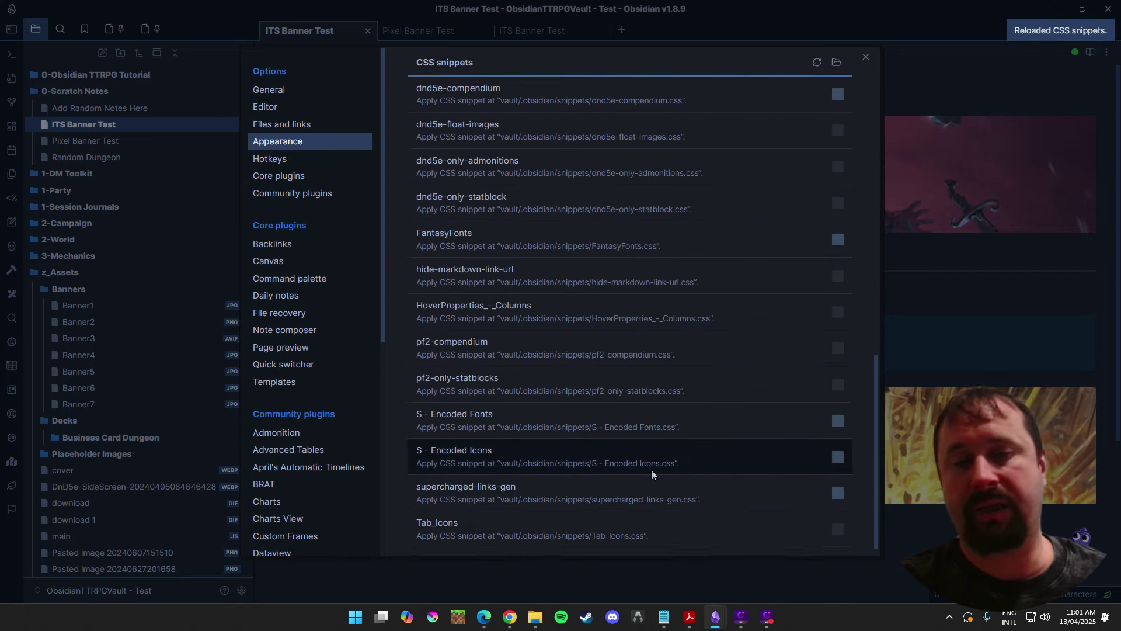
{"action": "scroll", "coordinate": [652, 471], "scroll_direction": "up", "scroll_amount": 6}
{"action": "left_click", "coordinate": [952, 68]}
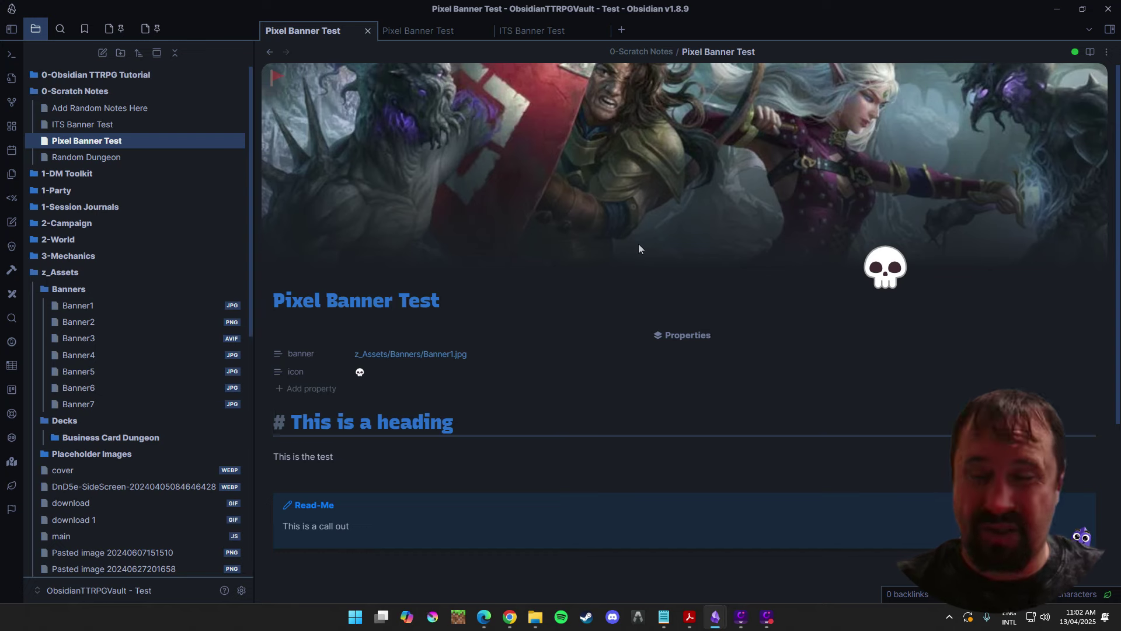
Step: View the Pixel Banner Test note, then search the community plugins for Pixel Banner and open its plugin page
{"action": "scroll", "coordinate": [639, 248], "scroll_direction": "down", "scroll_amount": 4}
{"action": "scroll", "coordinate": [648, 249], "scroll_direction": "up", "scroll_amount": 4}
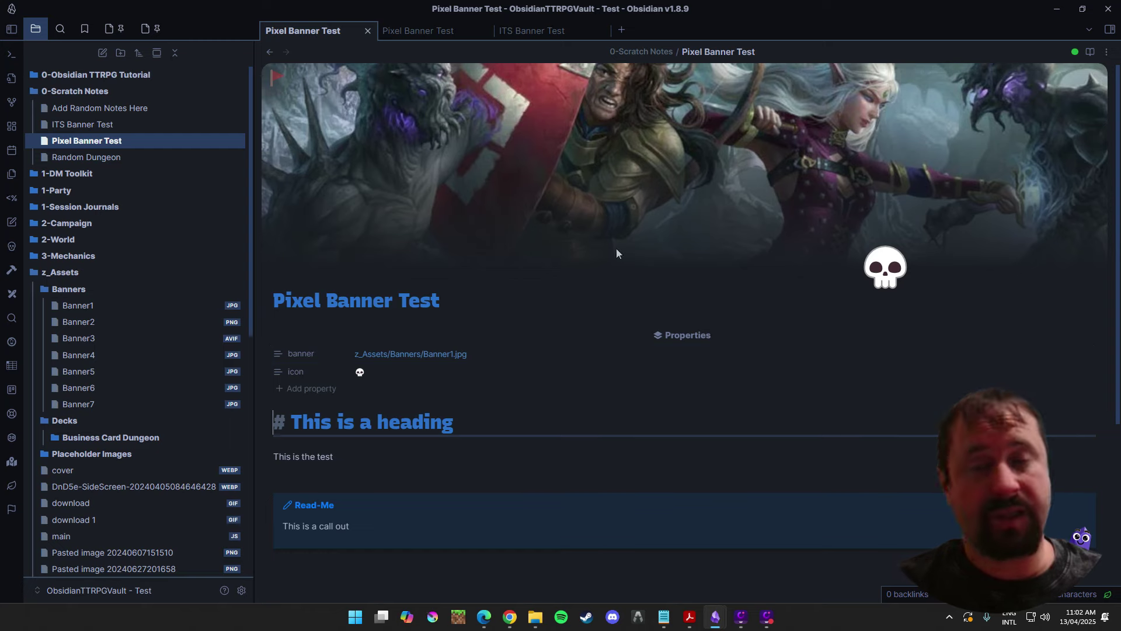
{"action": "left_click", "coordinate": [240, 590]}
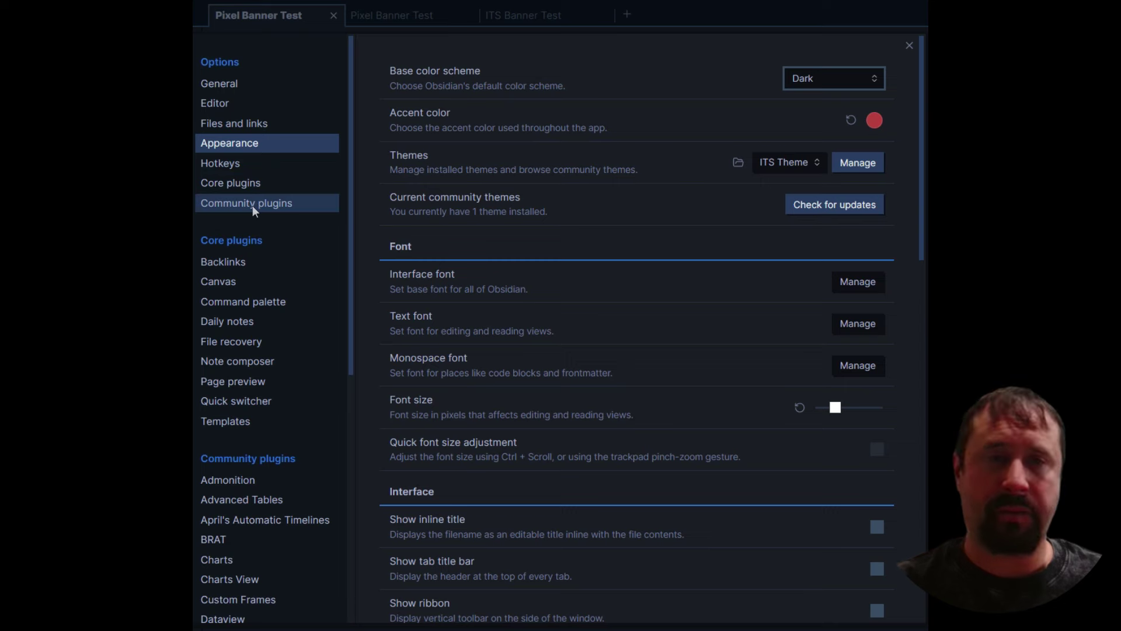
{"action": "left_click", "coordinate": [251, 205]}
{"action": "left_click", "coordinate": [851, 119]}
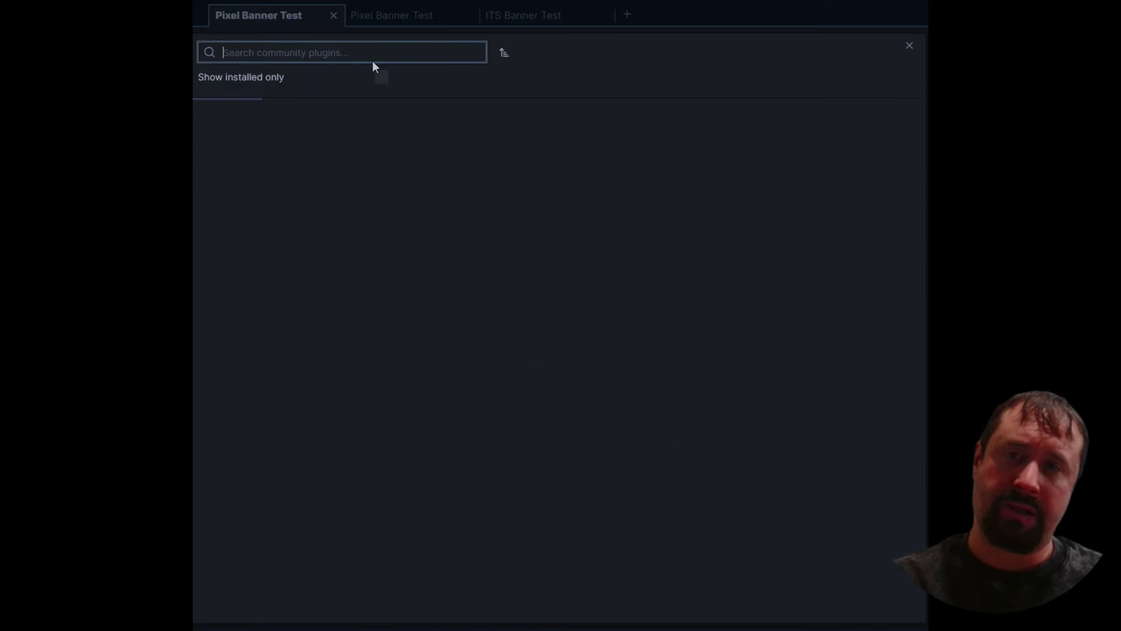
{"action": "type", "text": "Pixel Banner"}
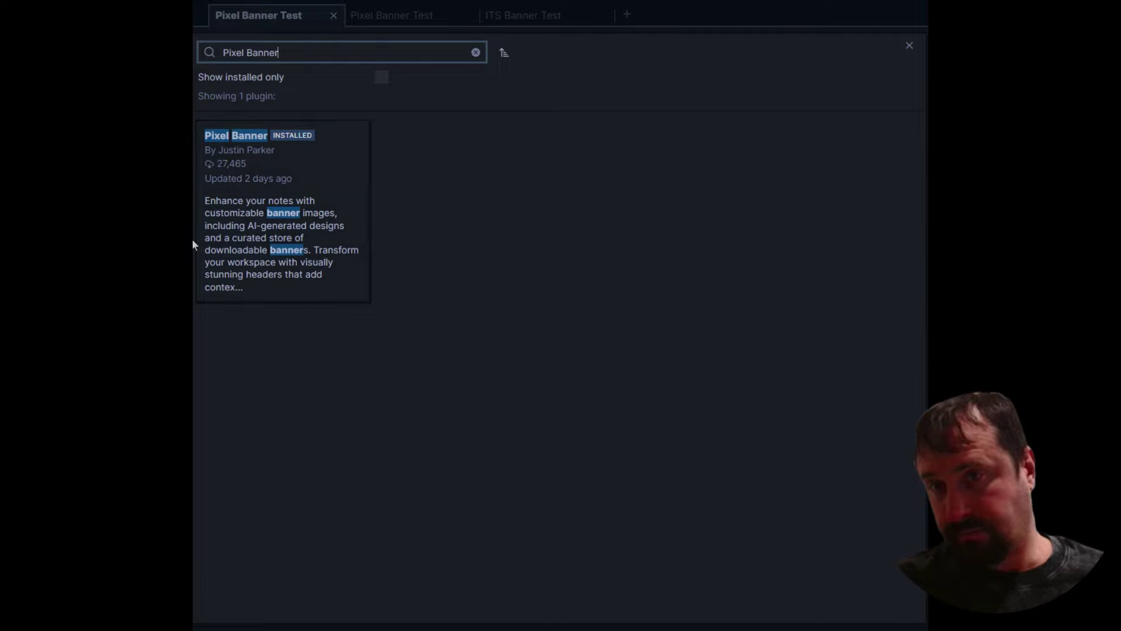
{"action": "left_click", "coordinate": [233, 226]}
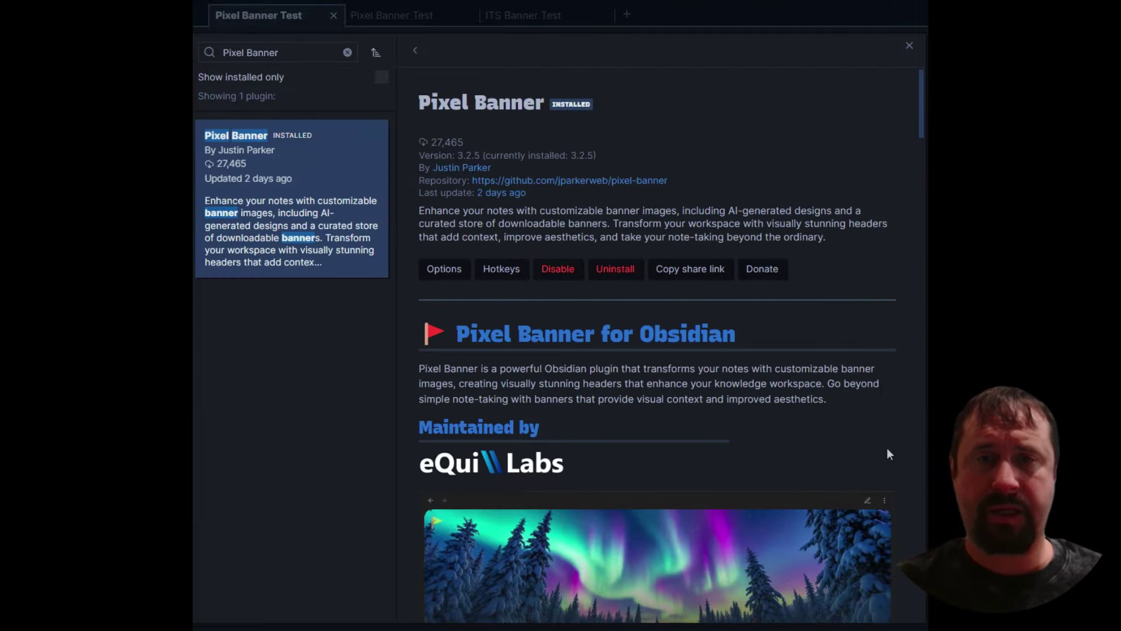
Step: Read through the Pixel Banner plugin's description and feature overview, and return to its beginning
{"action": "scroll", "coordinate": [870, 235], "scroll_direction": "down", "scroll_amount": 8}
{"action": "scroll", "coordinate": [876, 231], "scroll_direction": "down", "scroll_amount": 6}
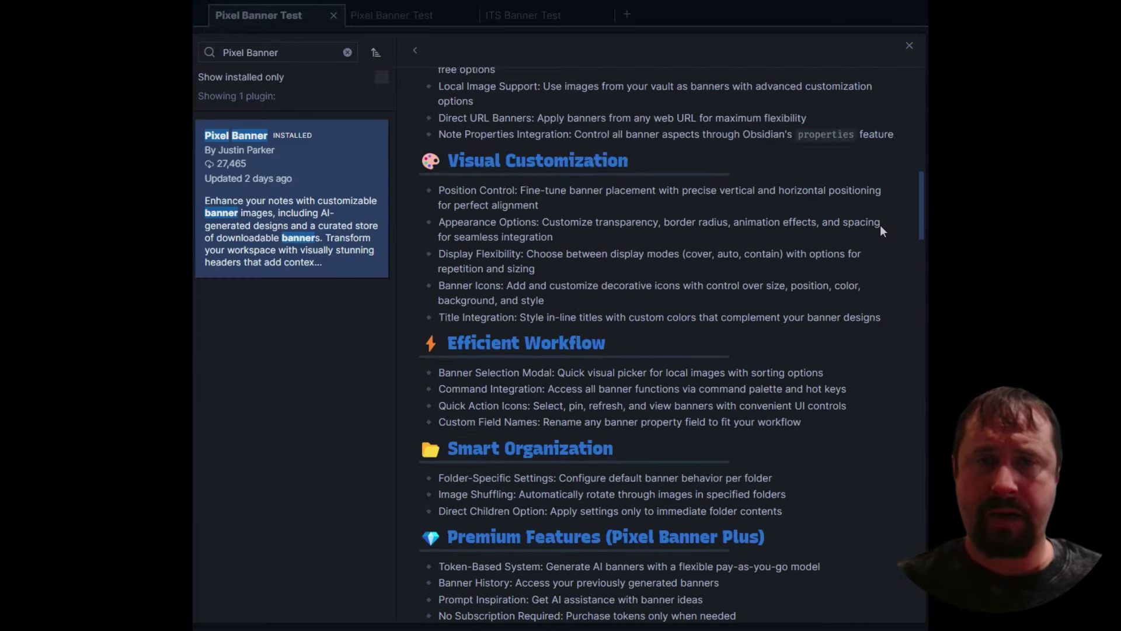
{"action": "left_click_drag", "start_coordinate": [920, 216], "coordinate": [922, 82]}
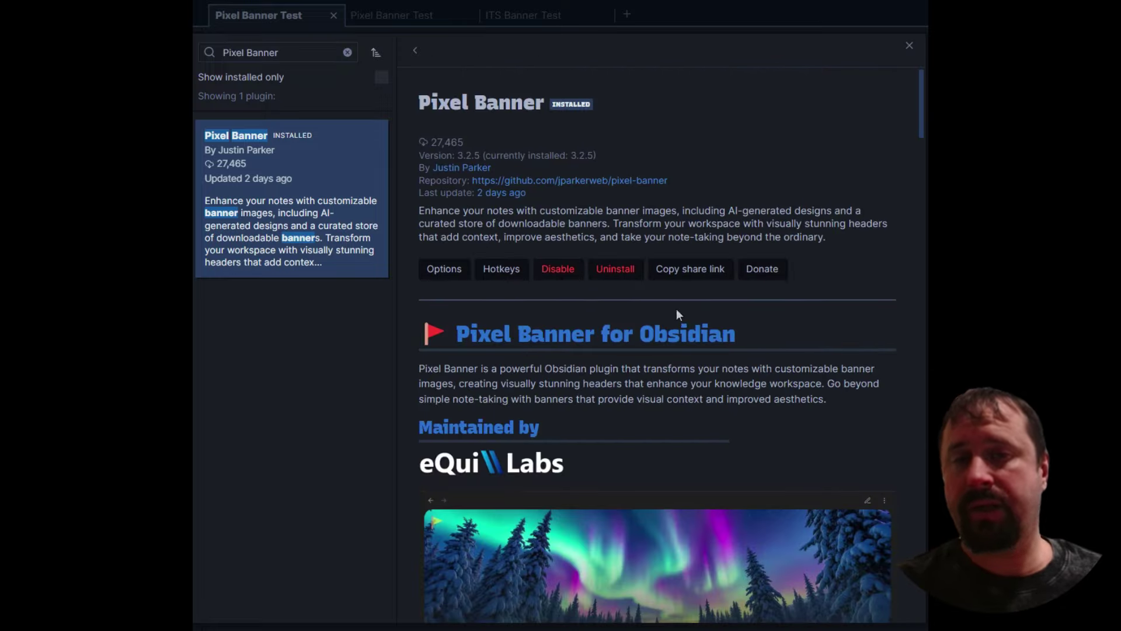
{"action": "scroll", "coordinate": [753, 409], "scroll_direction": "down", "scroll_amount": 8}
{"action": "scroll", "coordinate": [759, 379], "scroll_direction": "up", "scroll_amount": 8}
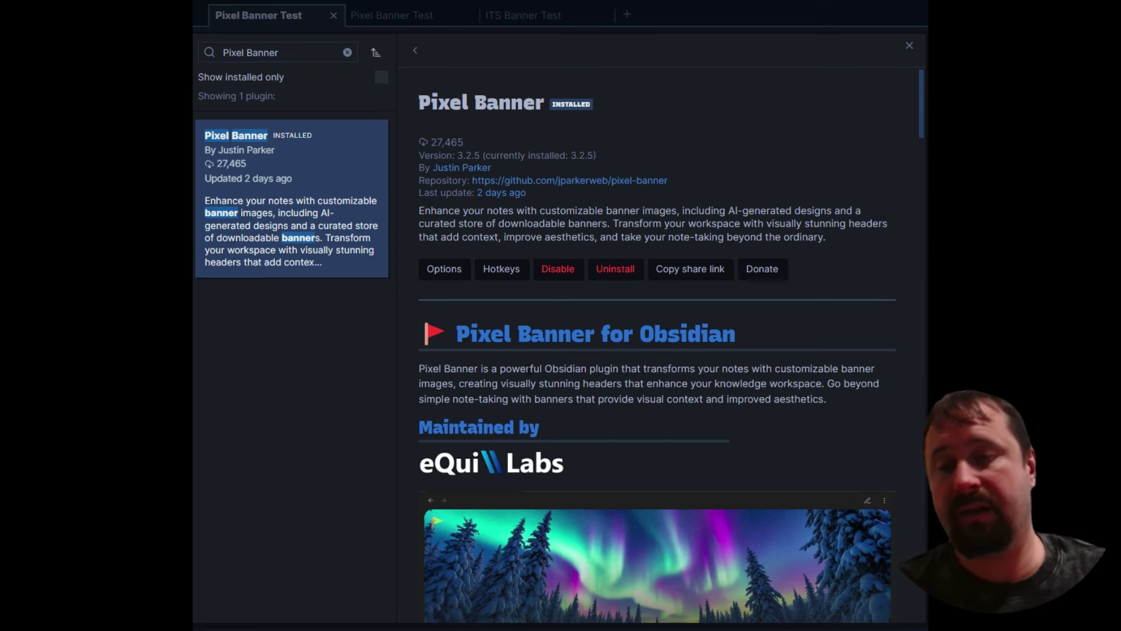
Step: Open the Pixel Banner plugin's options and examine the Pixel Banner Plus account settings
{"action": "left_click", "coordinate": [442, 270]}
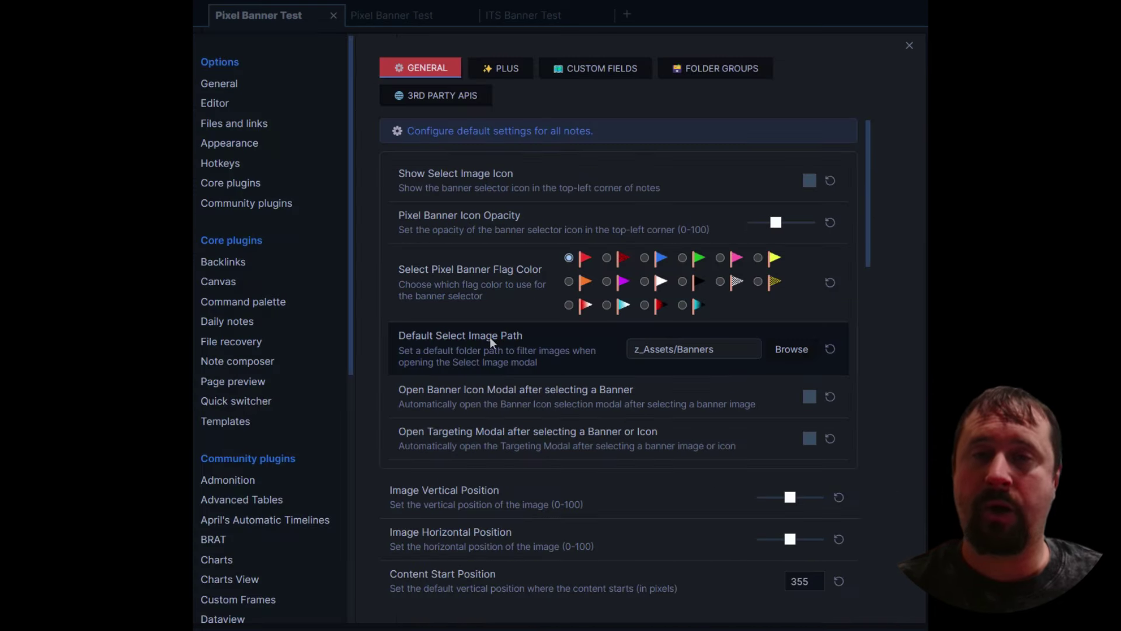
{"action": "left_click", "coordinate": [502, 70]}
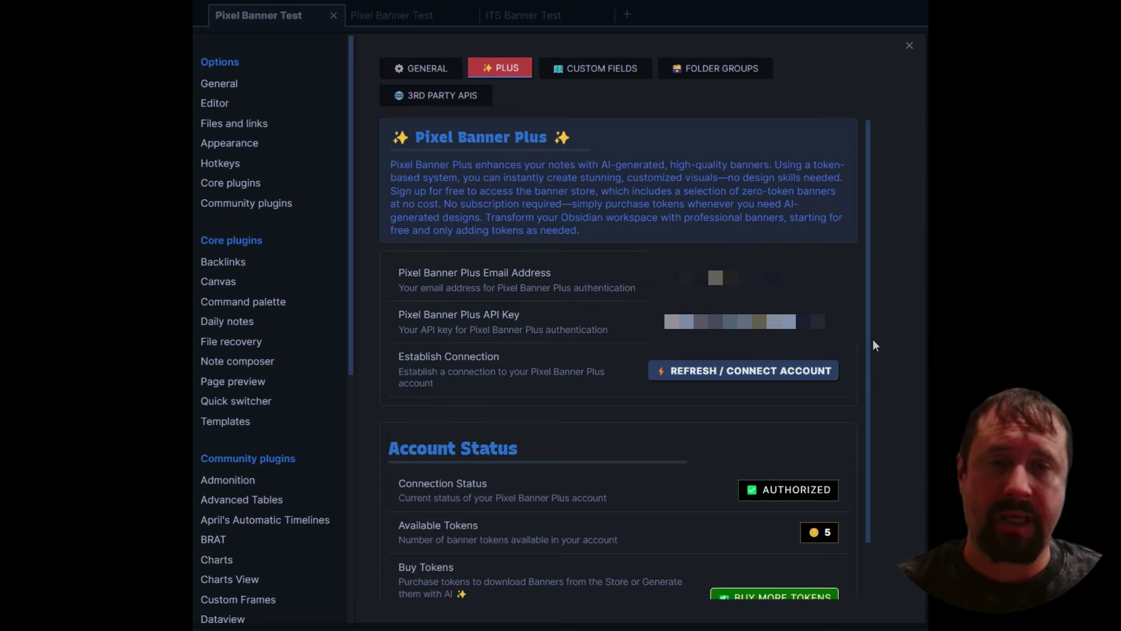
{"action": "scroll", "coordinate": [759, 321], "scroll_direction": "down", "scroll_amount": 1}
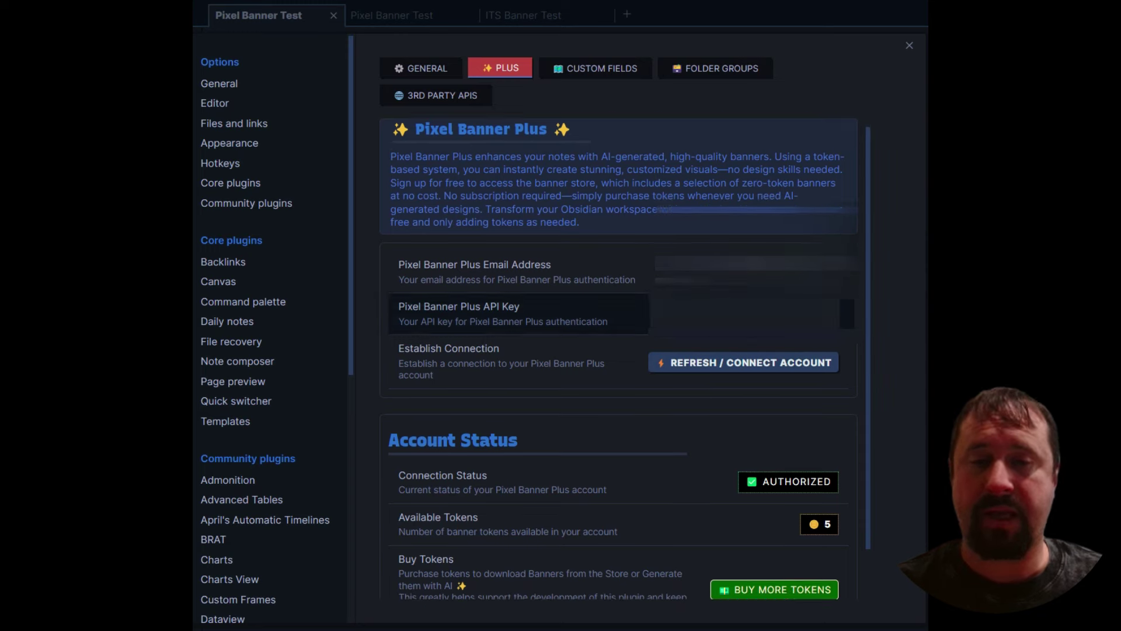
Step: Review the Pixel Banner Plus account connection, account status and token purchase sections
{"action": "scroll", "coordinate": [760, 321], "scroll_direction": "up", "scroll_amount": 1}
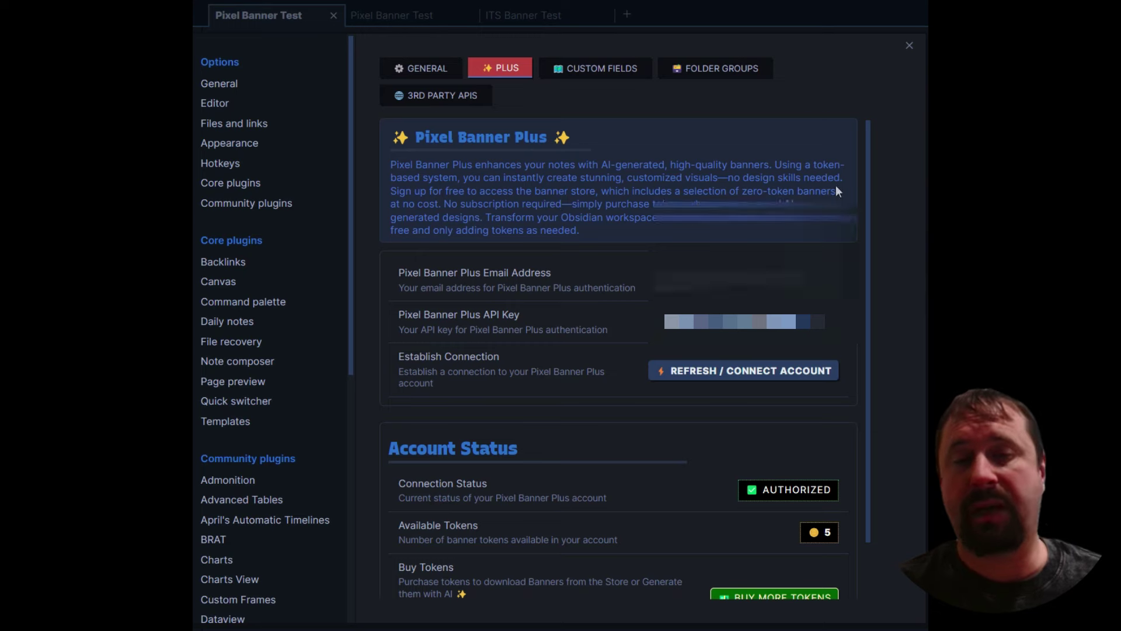
{"action": "scroll", "coordinate": [836, 185], "scroll_direction": "down", "scroll_amount": 2}
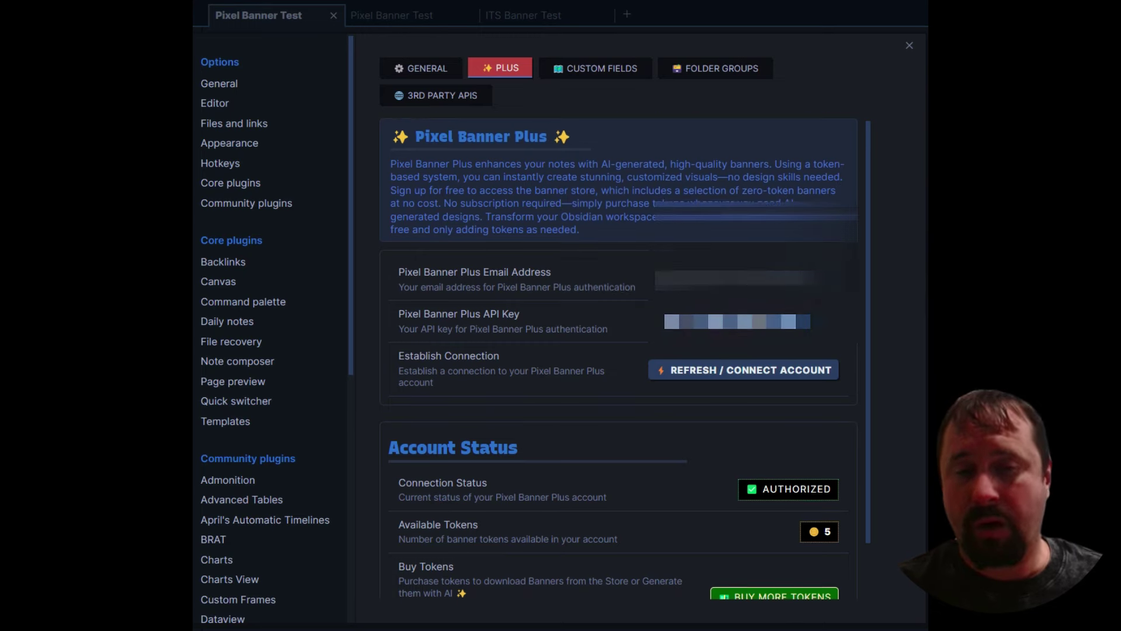
{"action": "scroll", "coordinate": [619, 350], "scroll_direction": "down", "scroll_amount": 2}
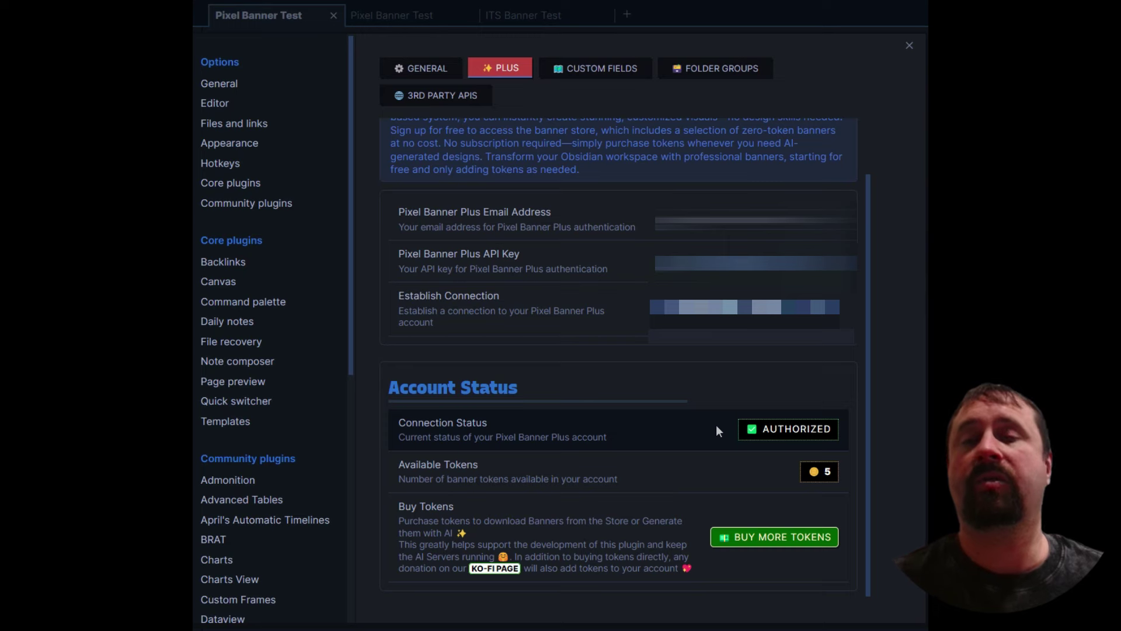
{"action": "scroll", "coordinate": [730, 370], "scroll_direction": "up", "scroll_amount": 2}
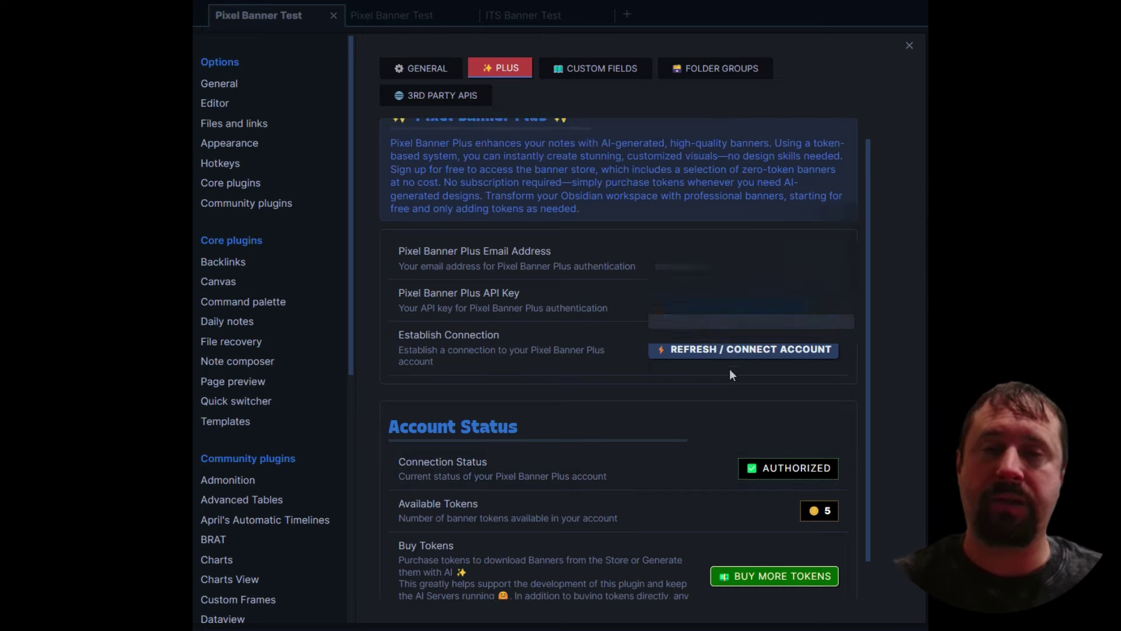
{"action": "scroll", "coordinate": [688, 453], "scroll_direction": "down", "scroll_amount": 2}
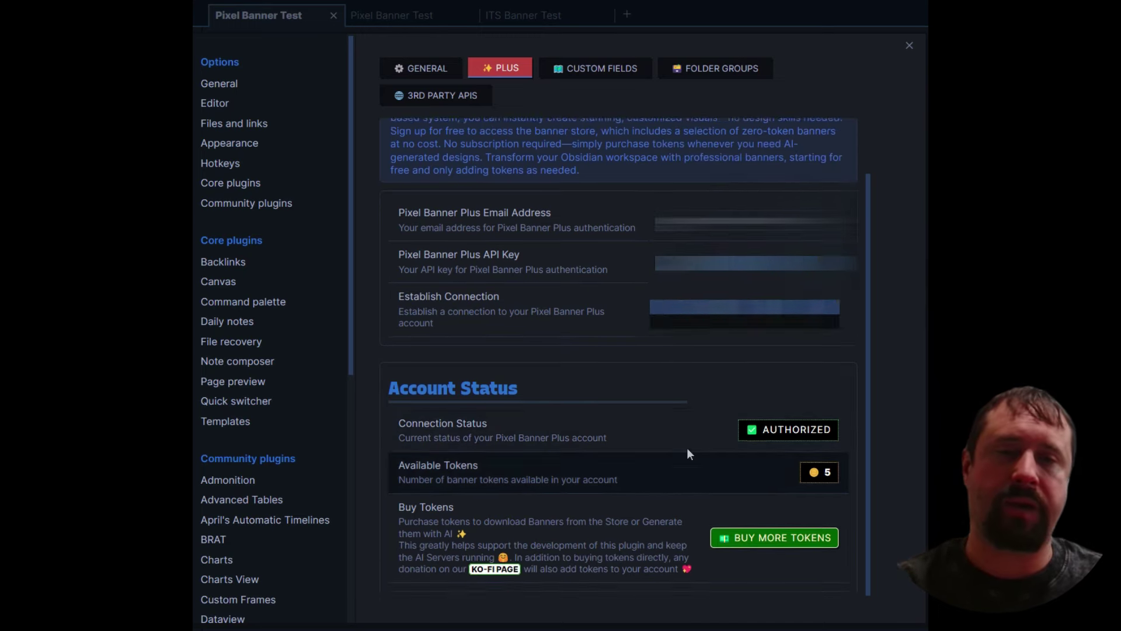
{"action": "scroll", "coordinate": [808, 401], "scroll_direction": "up", "scroll_amount": 2}
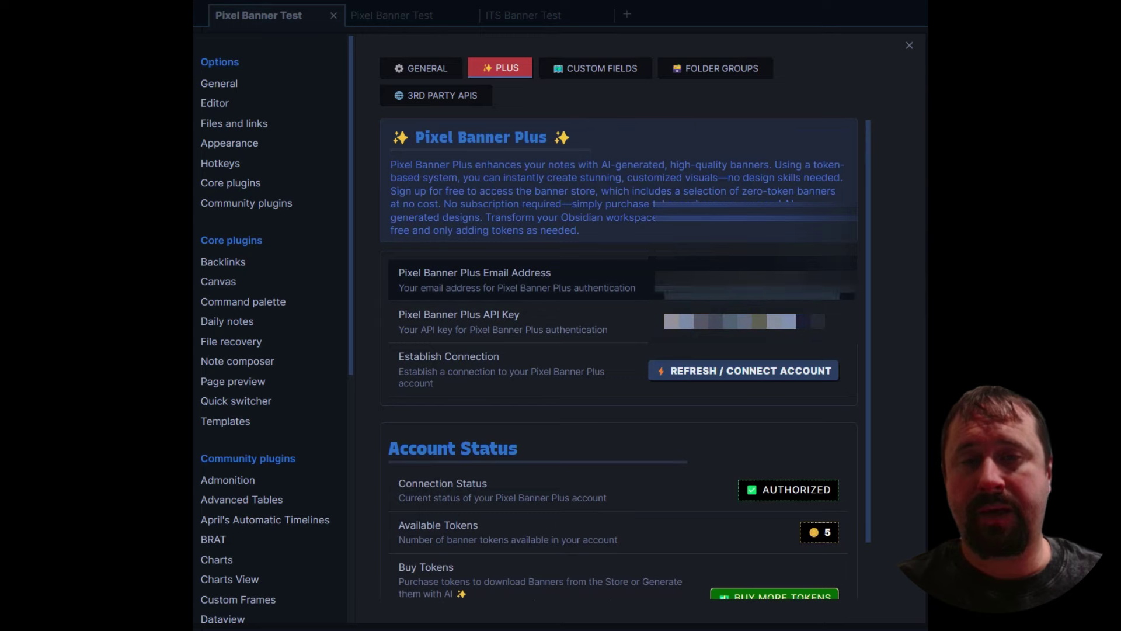
{"action": "scroll", "coordinate": [766, 374], "scroll_direction": "down", "scroll_amount": 2}
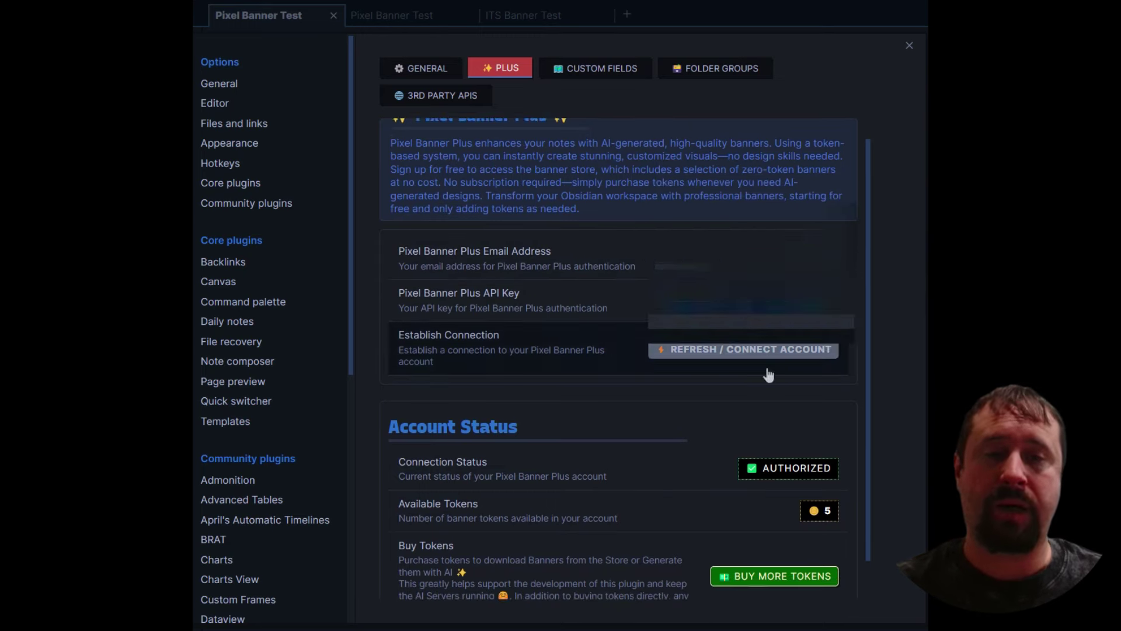
{"action": "scroll", "coordinate": [682, 416], "scroll_direction": "up", "scroll_amount": 1}
{"action": "scroll", "coordinate": [689, 420], "scroll_direction": "up", "scroll_amount": 1}
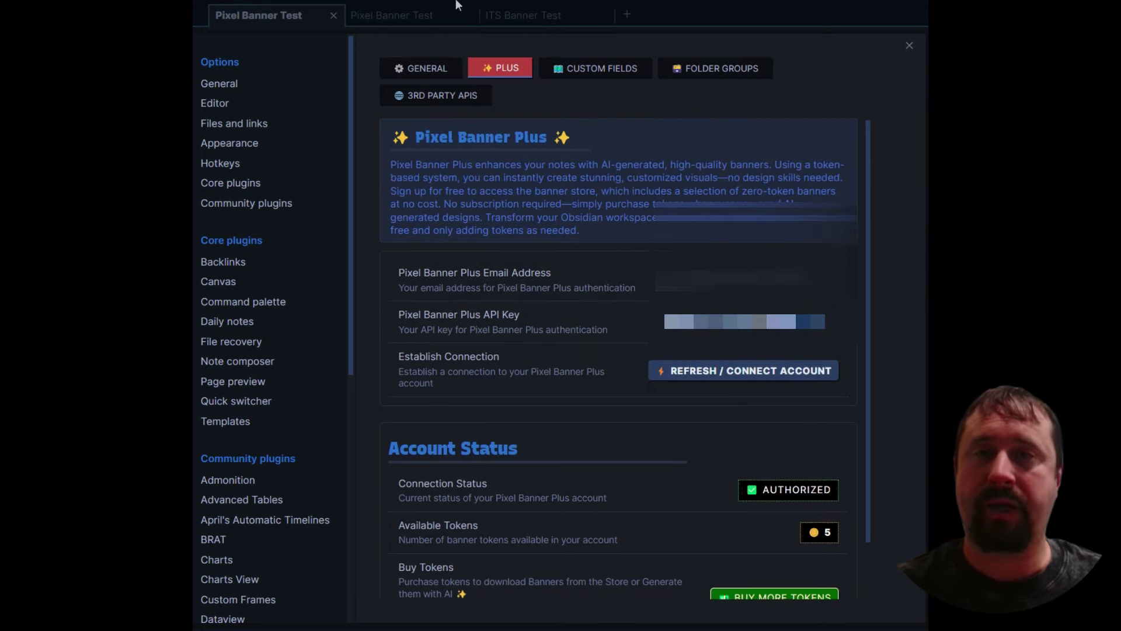
Step: Look through Pixel Banner's general default settings for banners and icons, and close the settings
{"action": "left_click", "coordinate": [421, 68]}
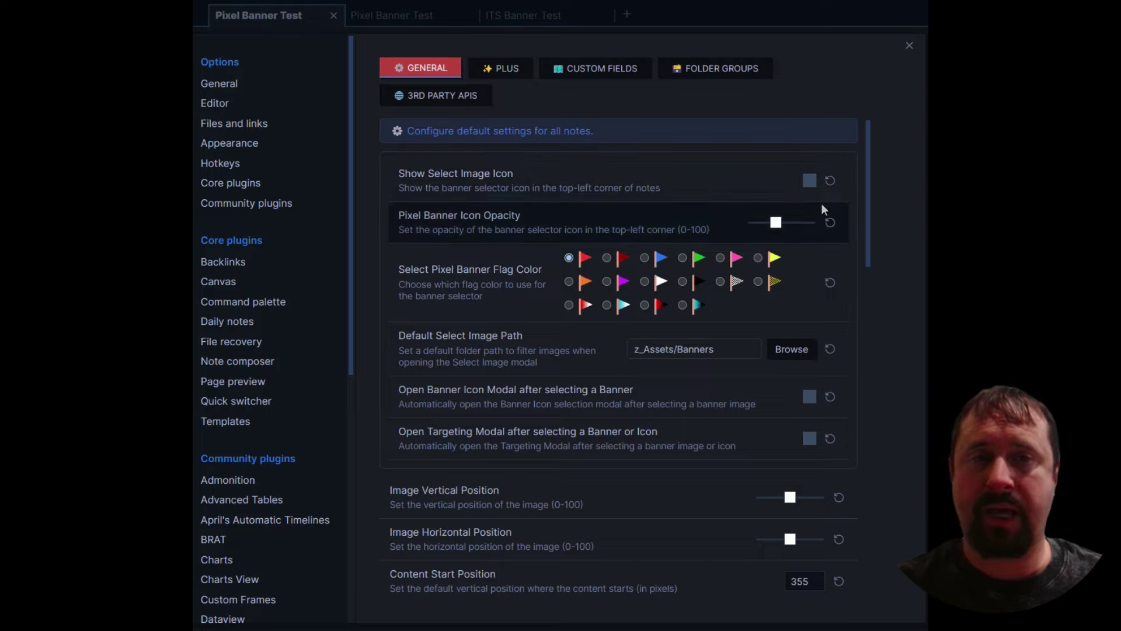
{"action": "left_click_drag", "start_coordinate": [868, 194], "coordinate": [856, 168]}
{"action": "scroll", "coordinate": [751, 222], "scroll_direction": "down", "scroll_amount": 10}
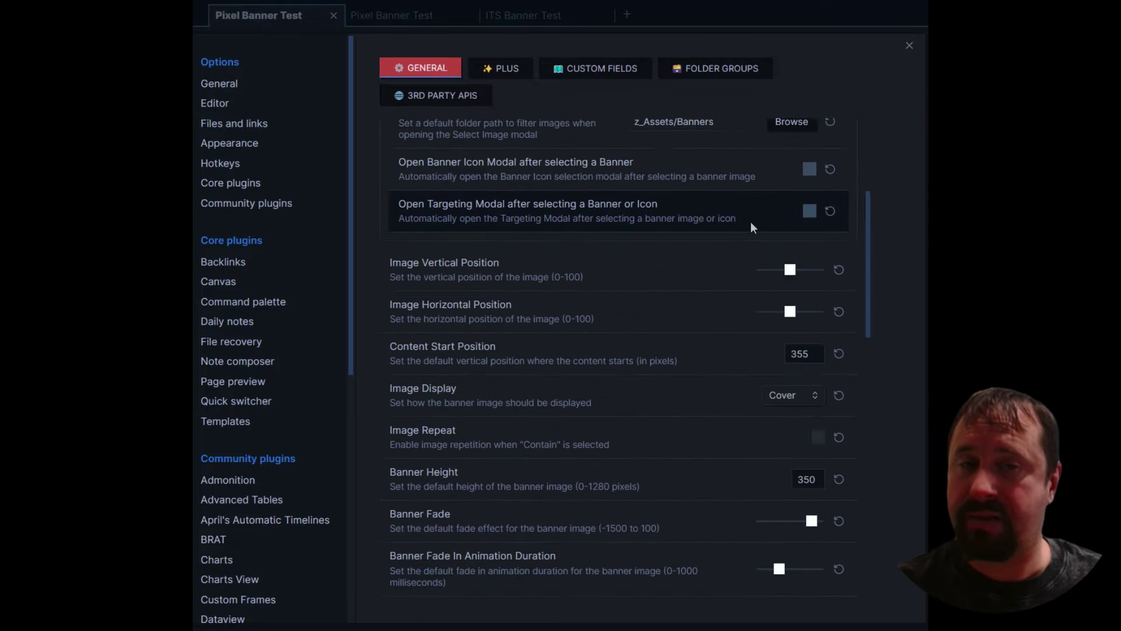
{"action": "scroll", "coordinate": [761, 232], "scroll_direction": "down", "scroll_amount": 5}
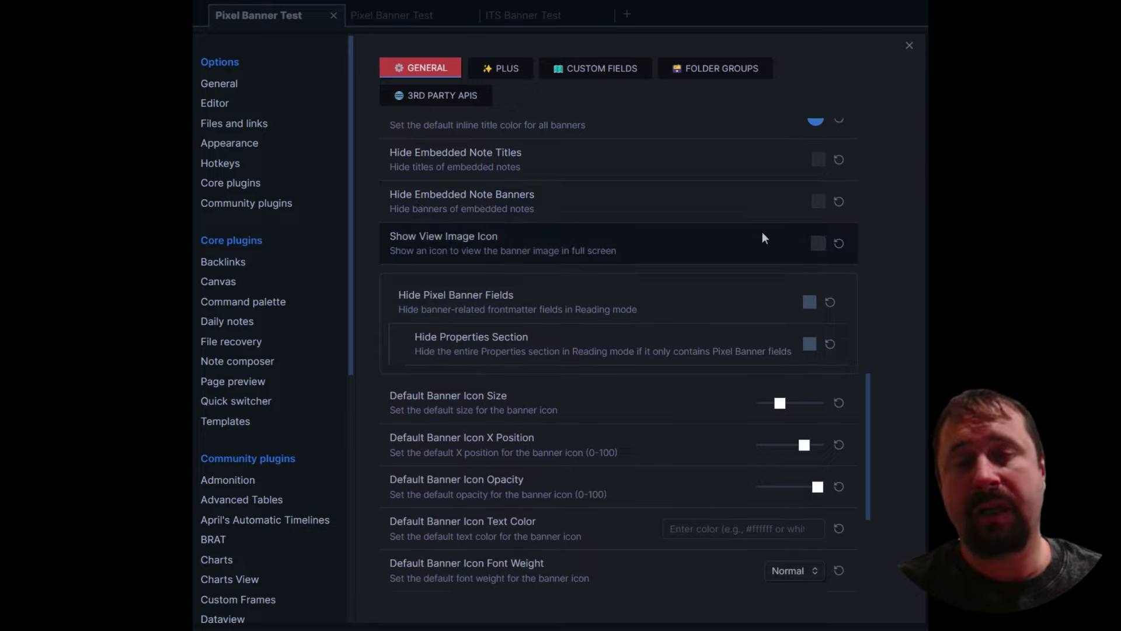
{"action": "scroll", "coordinate": [746, 223], "scroll_direction": "up", "scroll_amount": 12}
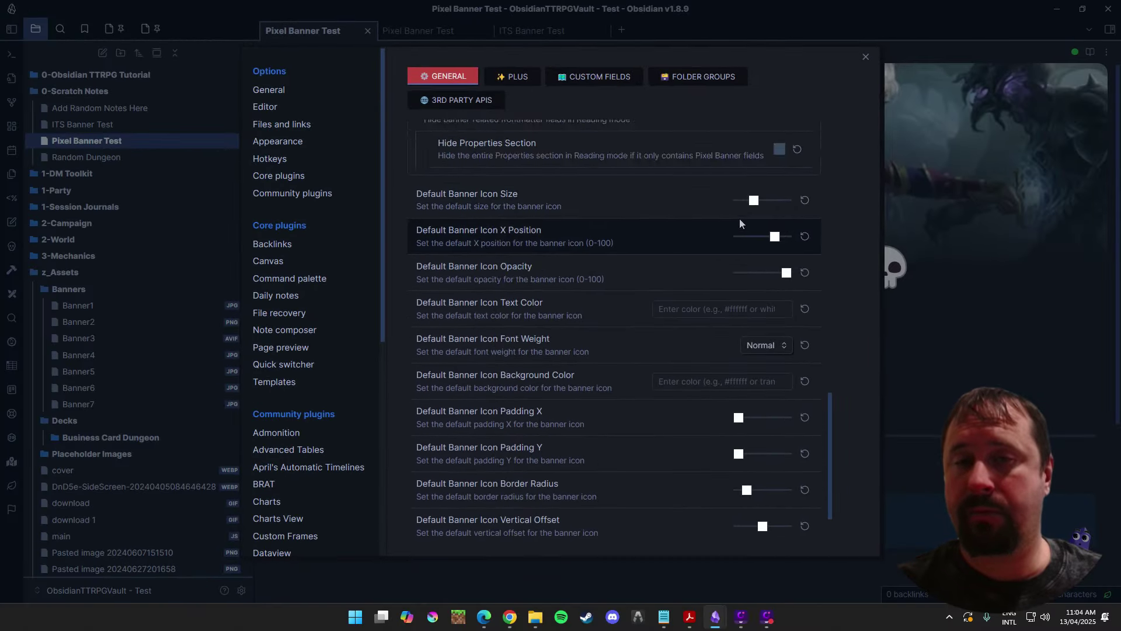
{"action": "left_click", "coordinate": [866, 57]}
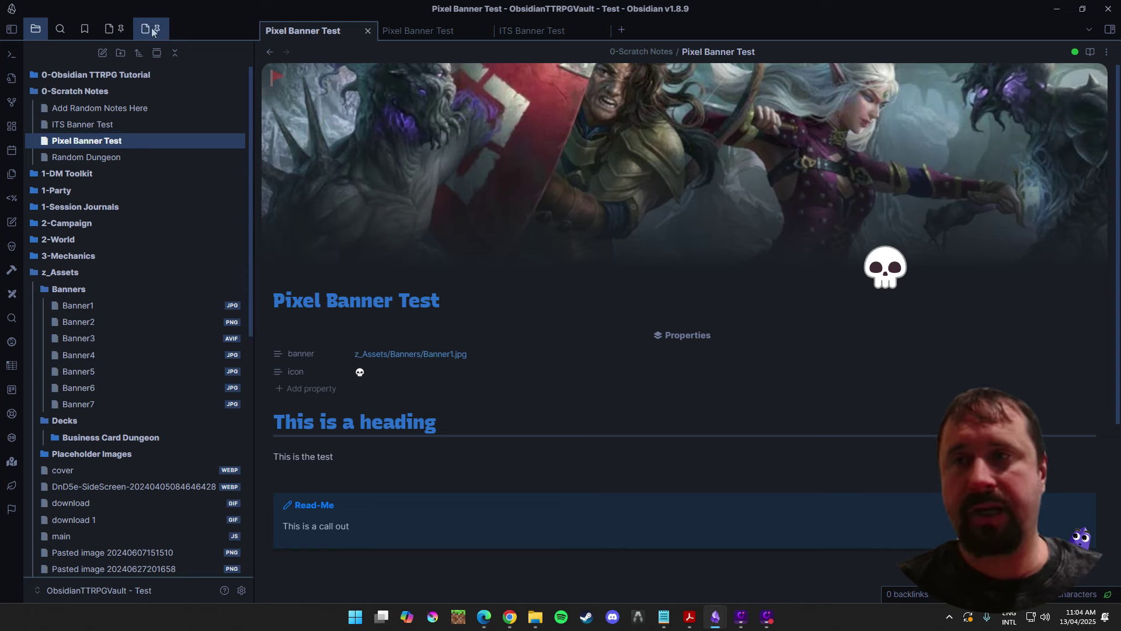
Step: Create a note titled "New Pixel Banner" in the 0-Scratch Notes folder
{"action": "right_click", "coordinate": [72, 93]}
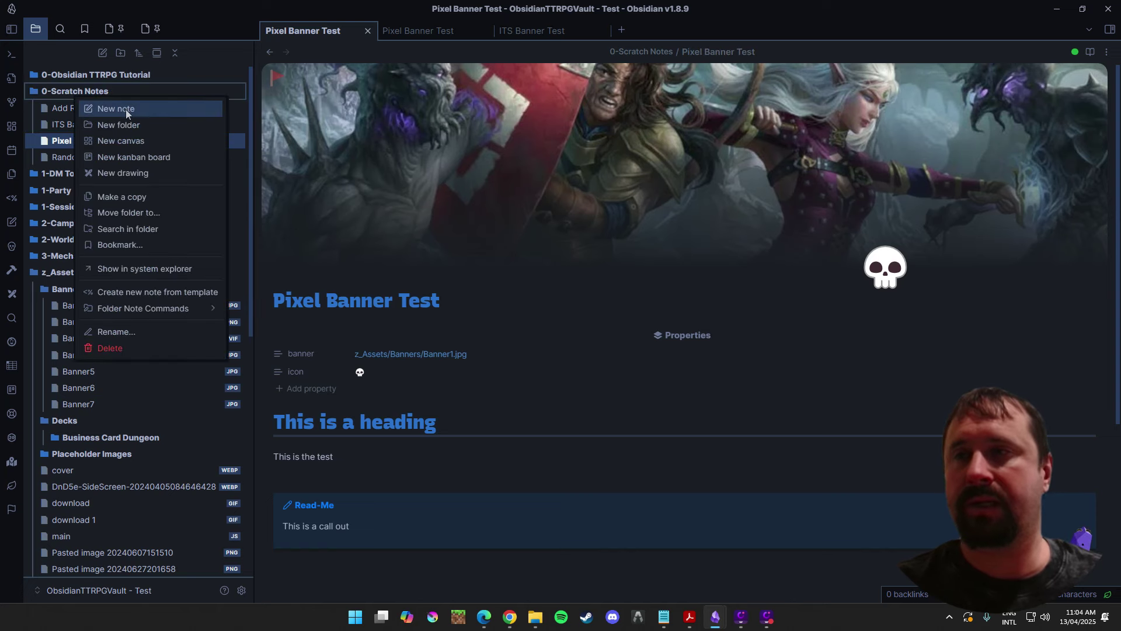
{"action": "left_click", "coordinate": [125, 109]}
{"action": "type", "text": "New P"}
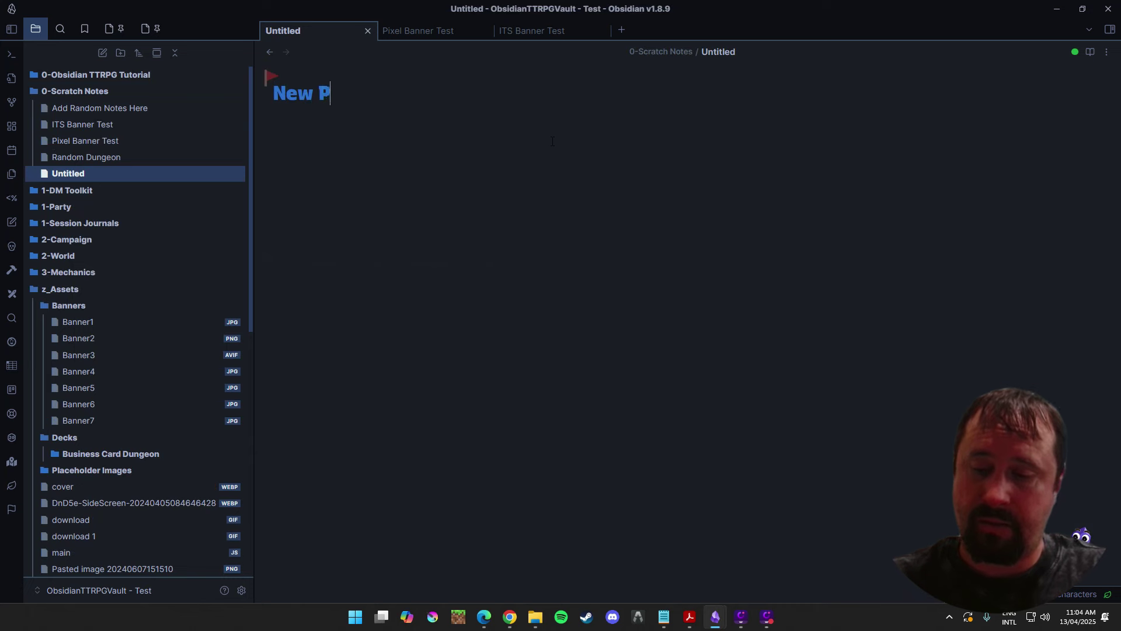
{"action": "type", "text": "ixel Banner"}
{"action": "key", "text": "Return"}
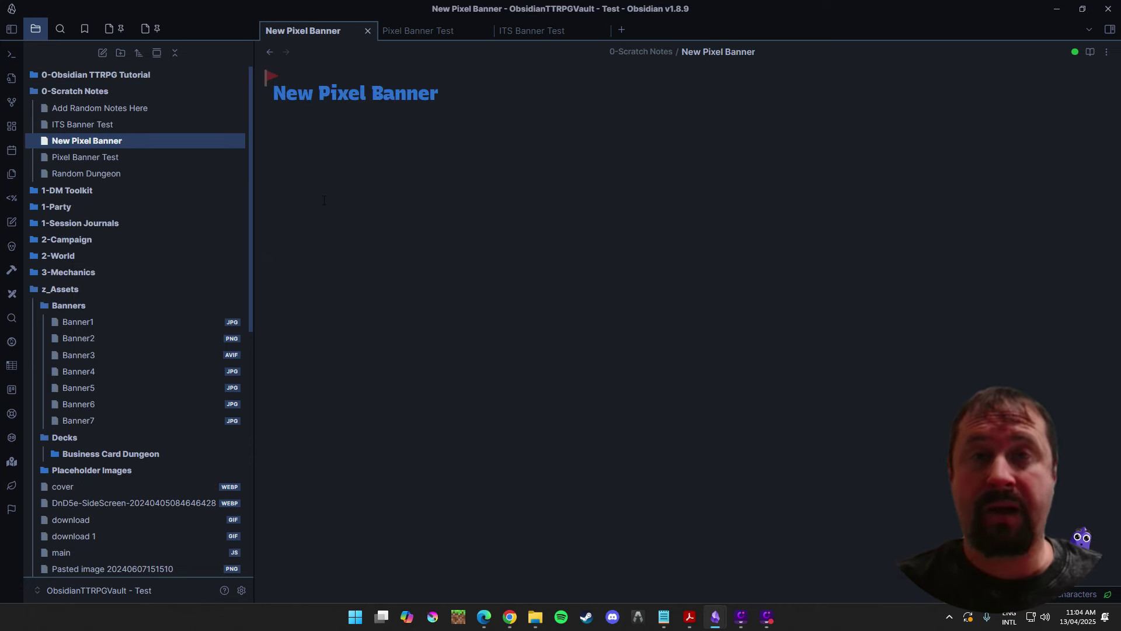
Step: Add Banner7.jpg from the vault's z_Assets/Banners folder as the new note's Pixel Banner image
{"action": "left_click", "coordinate": [273, 77]}
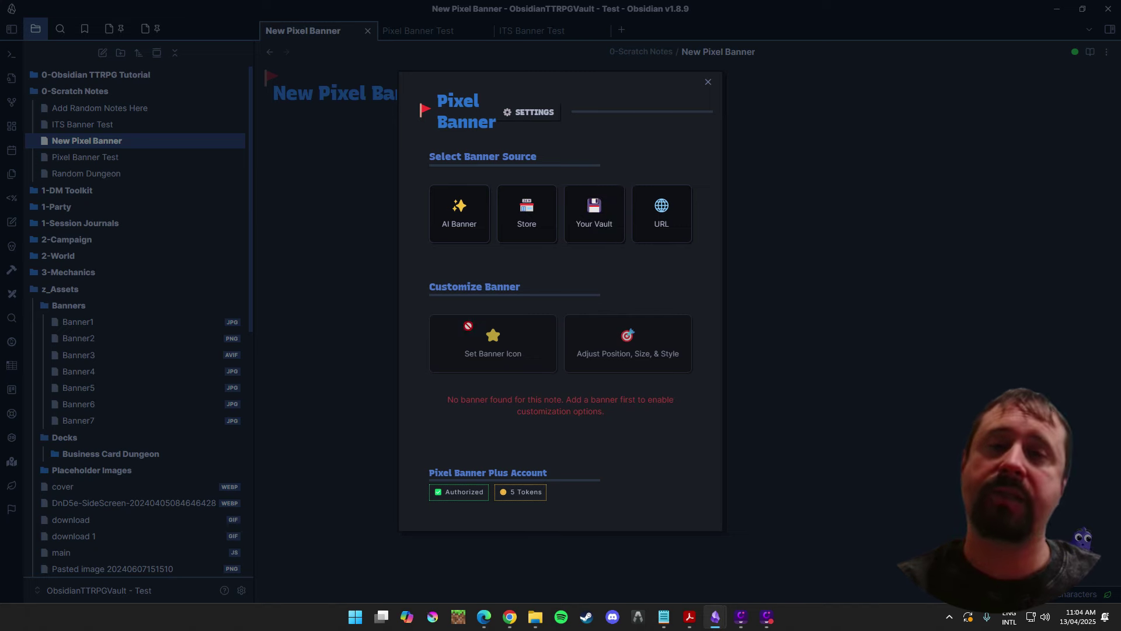
{"action": "left_click", "coordinate": [598, 226]}
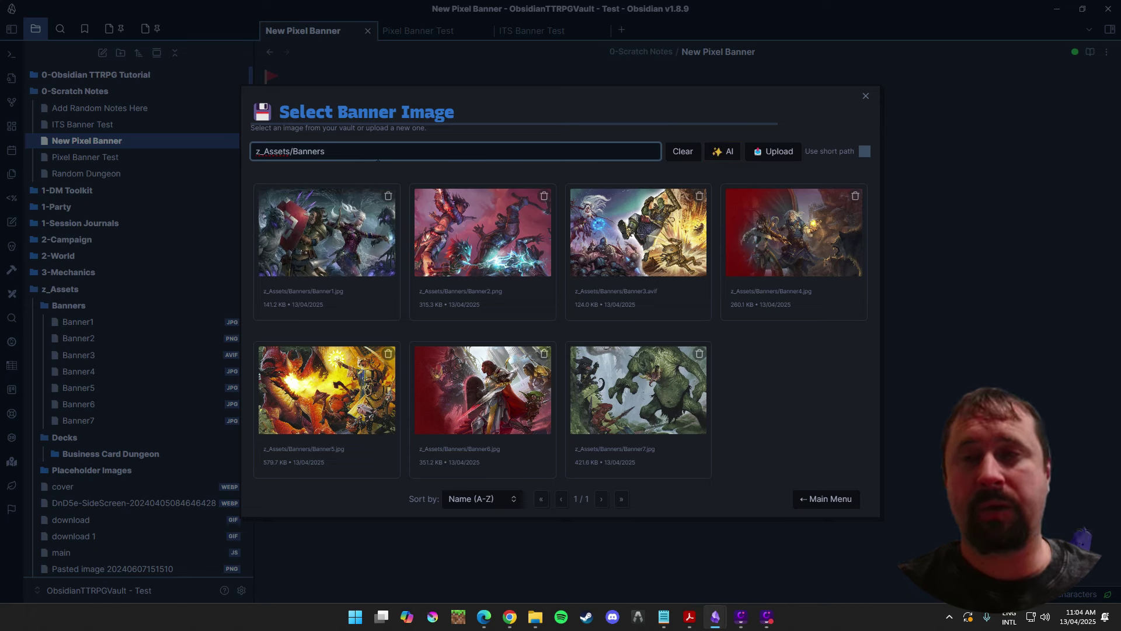
{"action": "left_click_drag", "start_coordinate": [378, 156], "coordinate": [172, 138]}
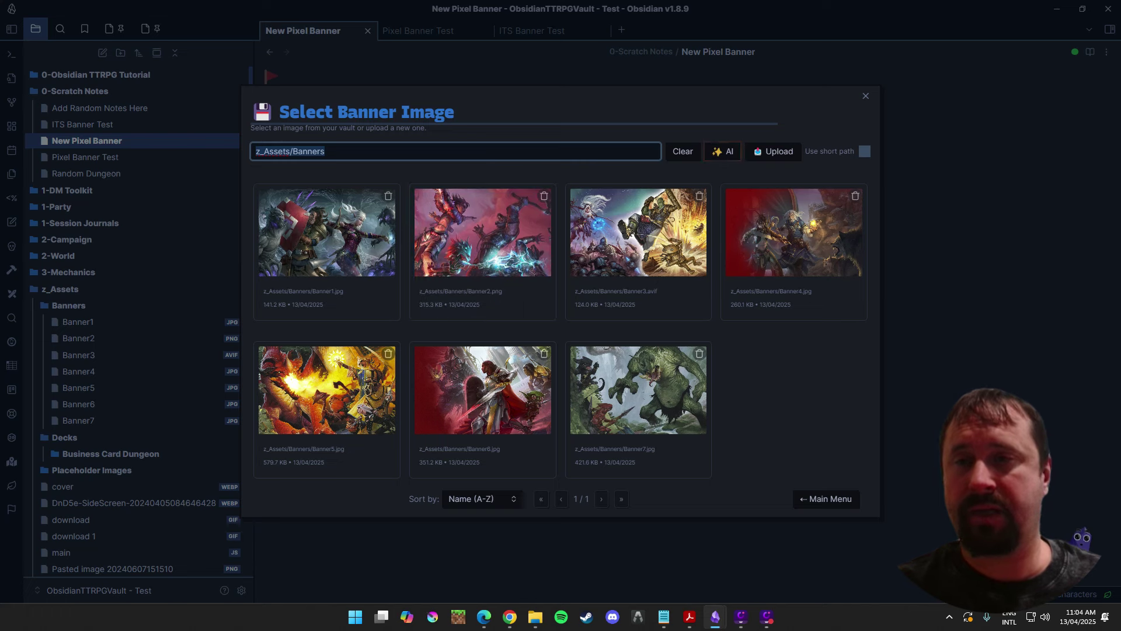
{"action": "left_click", "coordinate": [346, 152]}
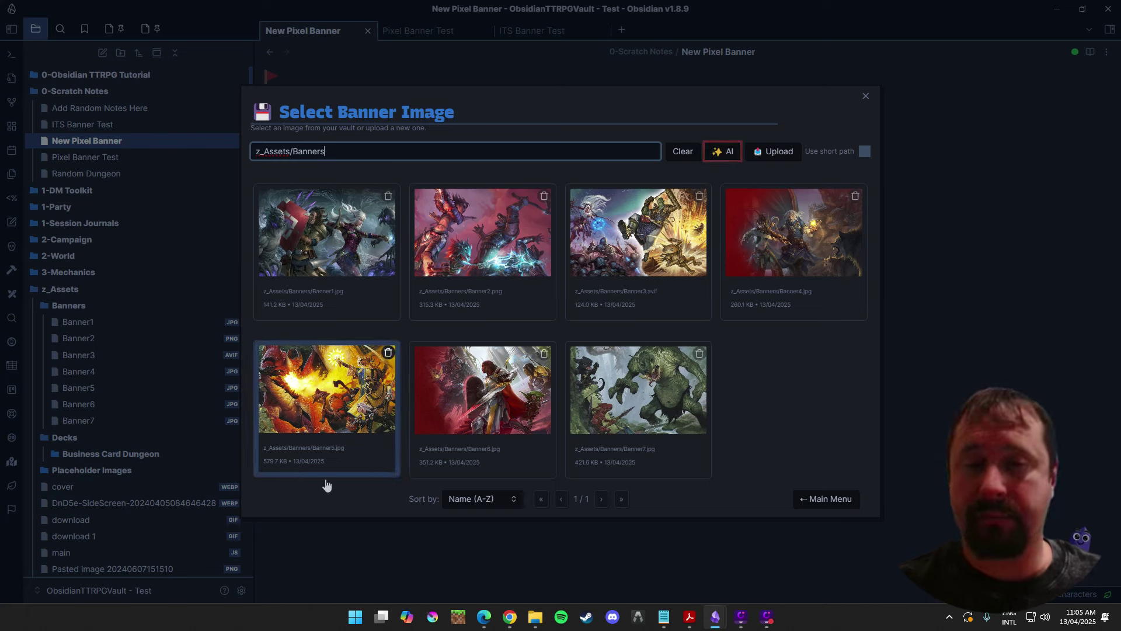
{"action": "left_click", "coordinate": [653, 399]}
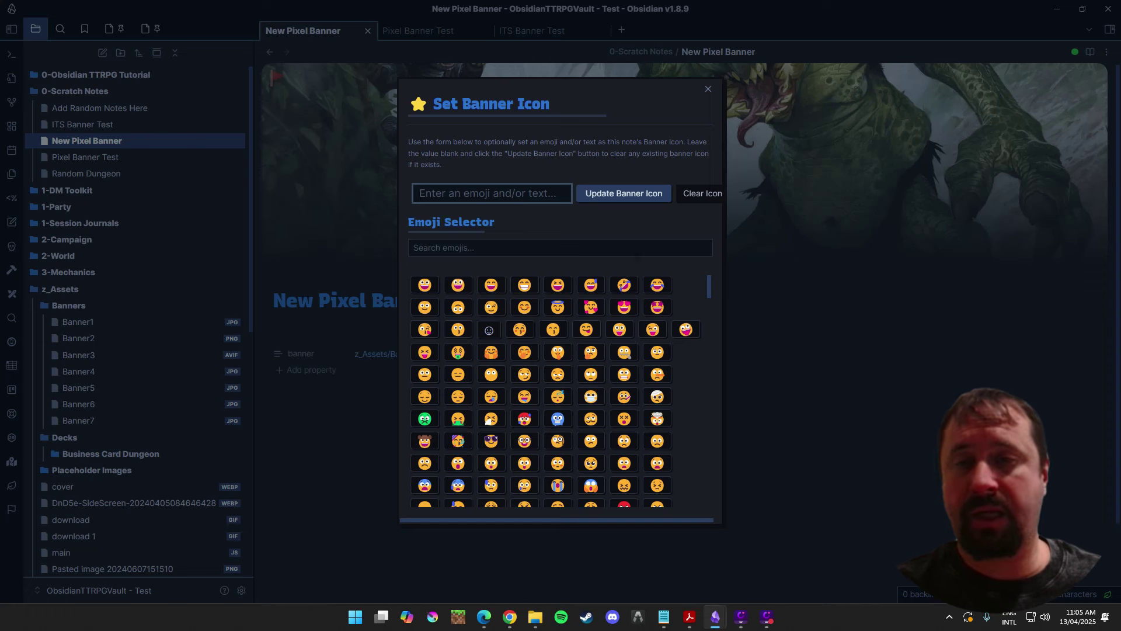
Step: Search the emojis for "Troll" and set the troll emoji as the note's banner icon
{"action": "left_click", "coordinate": [627, 246]}
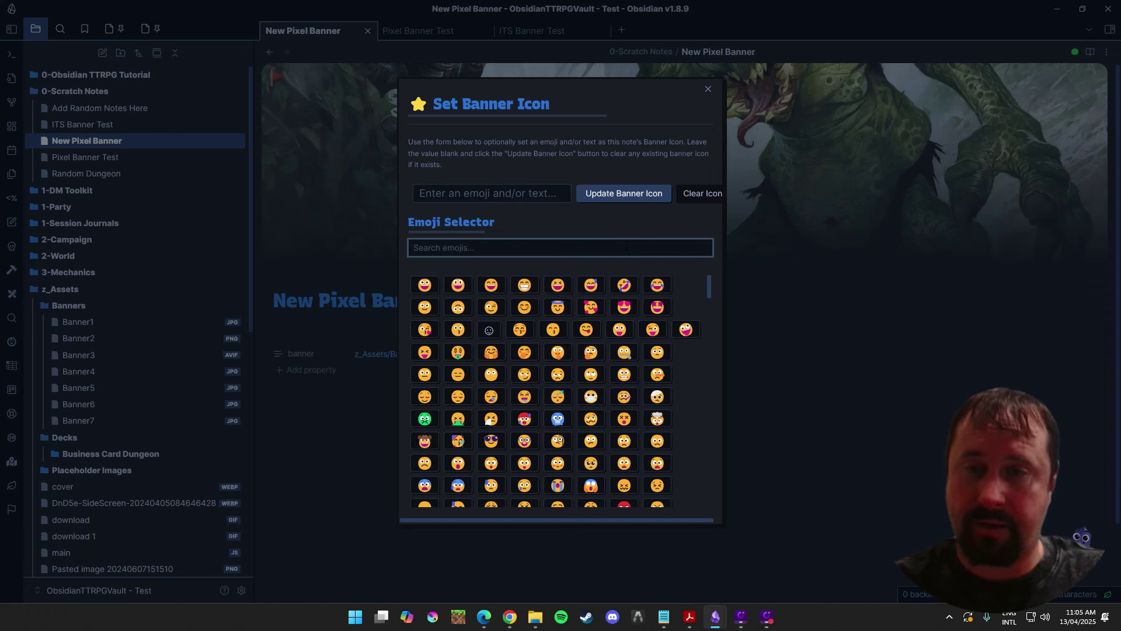
{"action": "type", "text": "Troll"}
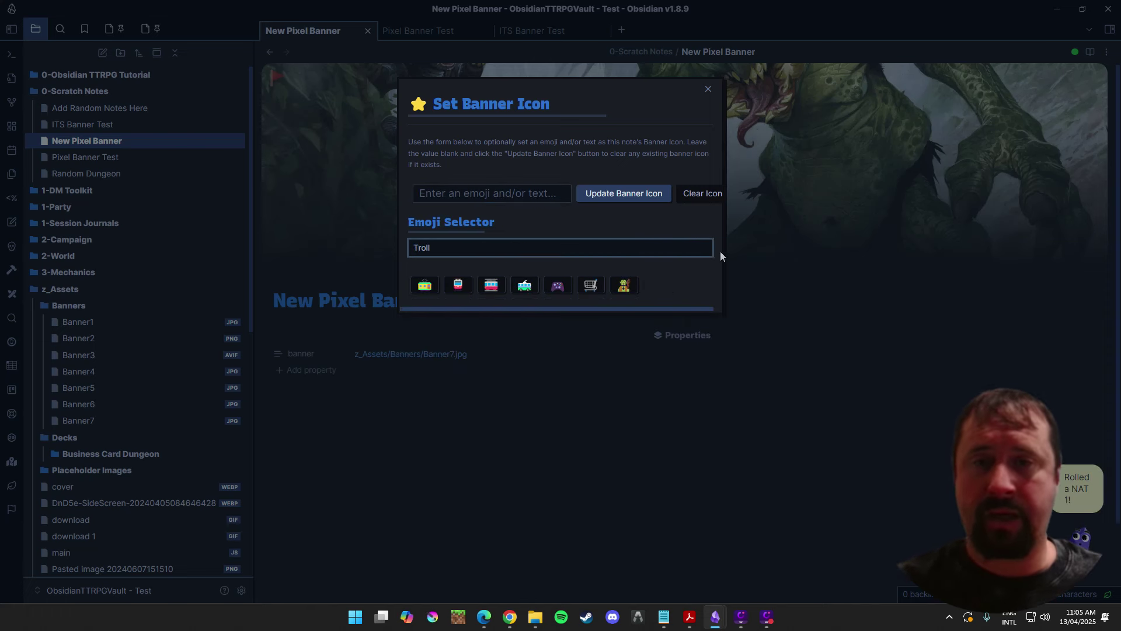
{"action": "left_click", "coordinate": [624, 285]}
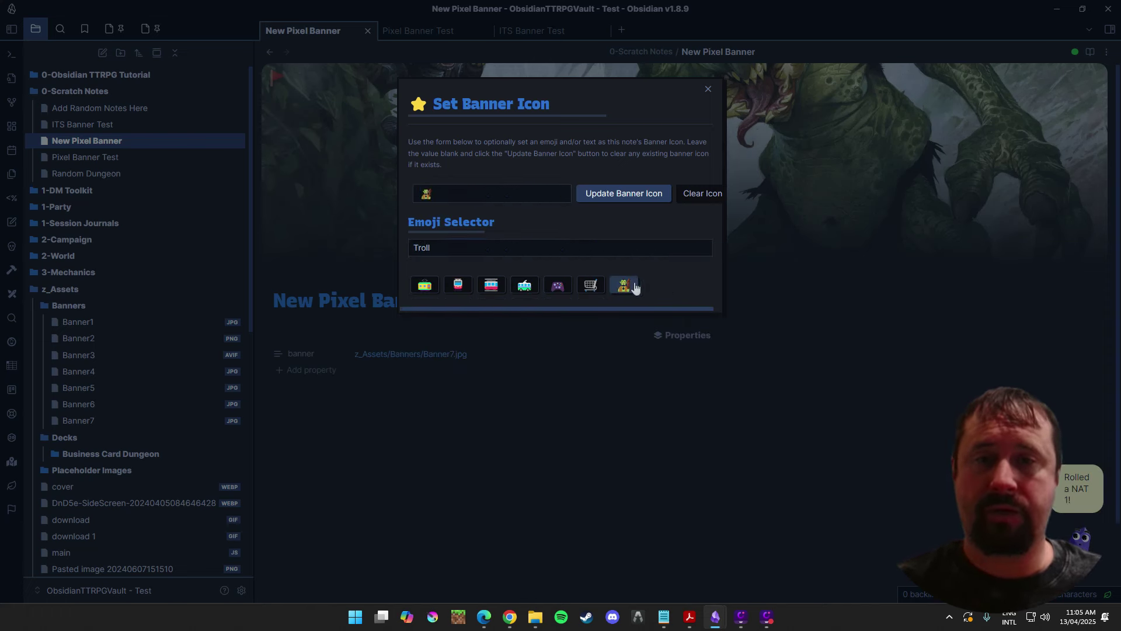
{"action": "left_click", "coordinate": [624, 195]}
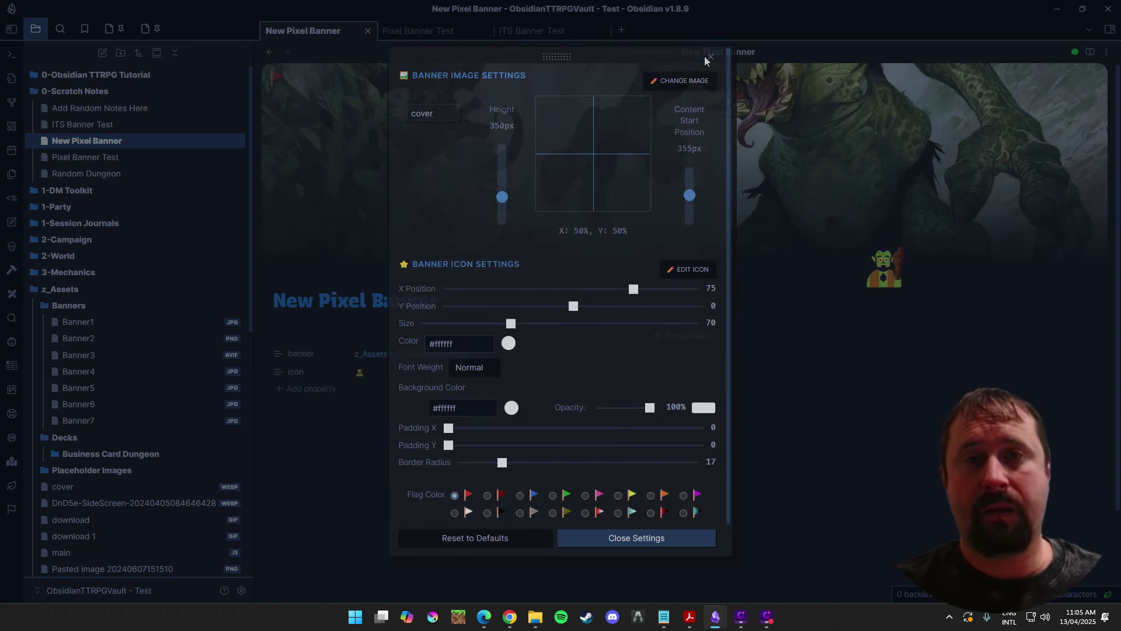
Step: Look over the note's banner image and icon settings and change the flag color to black
{"action": "scroll", "coordinate": [578, 140], "scroll_direction": "down", "scroll_amount": 1}
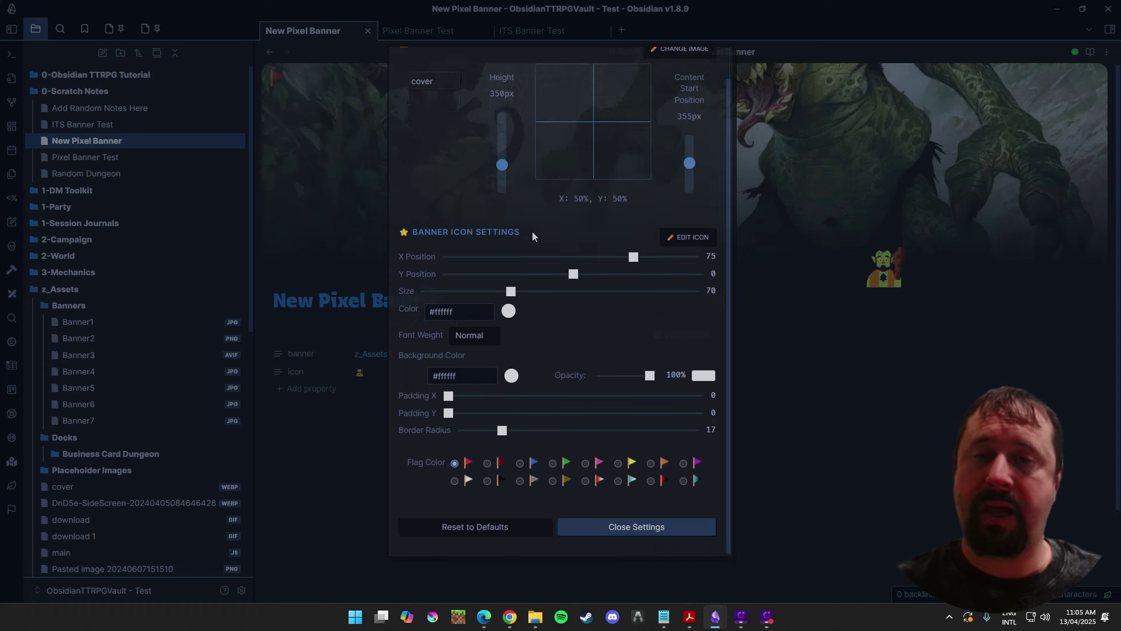
{"action": "scroll", "coordinate": [590, 192], "scroll_direction": "up", "scroll_amount": 1}
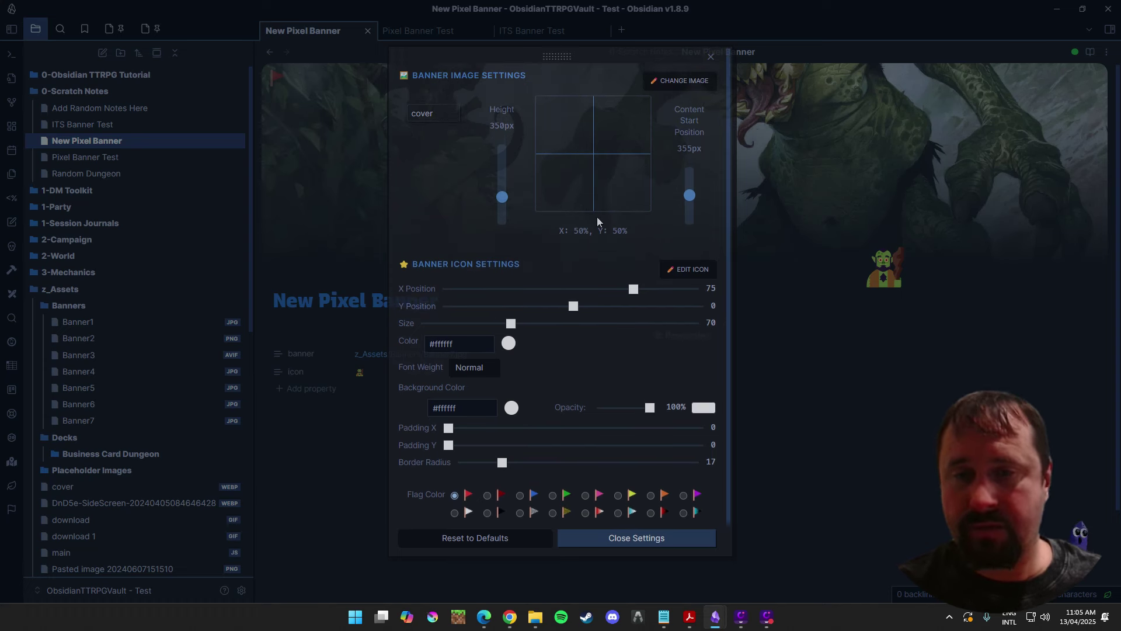
{"action": "scroll", "coordinate": [526, 234], "scroll_direction": "down", "scroll_amount": 1}
{"action": "scroll", "coordinate": [436, 204], "scroll_direction": "up", "scroll_amount": 1}
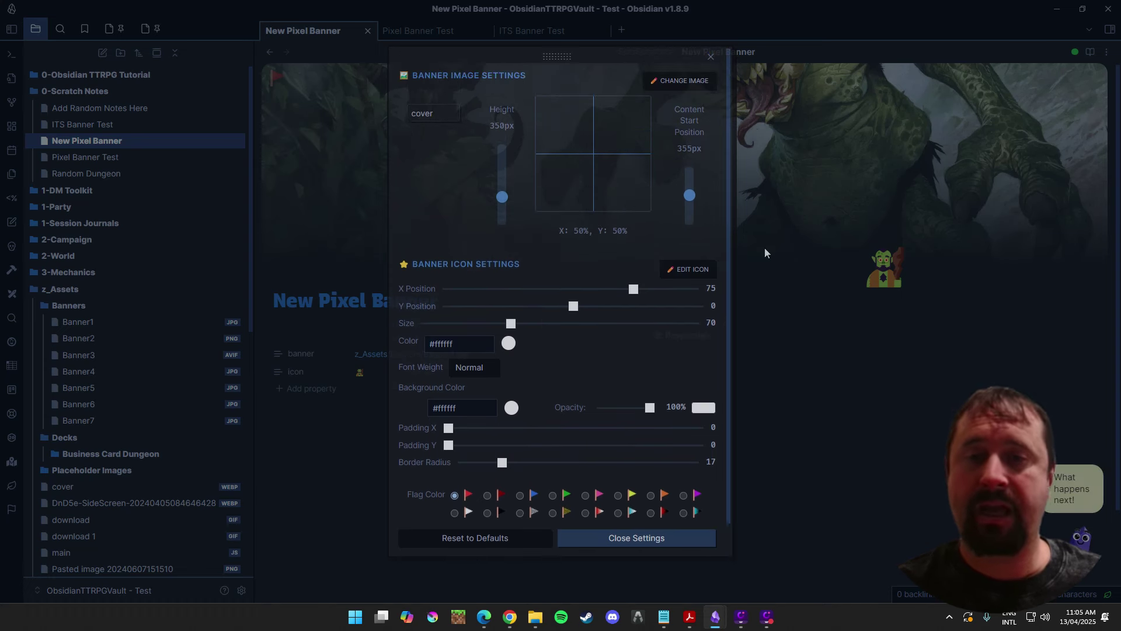
{"action": "scroll", "coordinate": [707, 485], "scroll_direction": "down", "scroll_amount": 1}
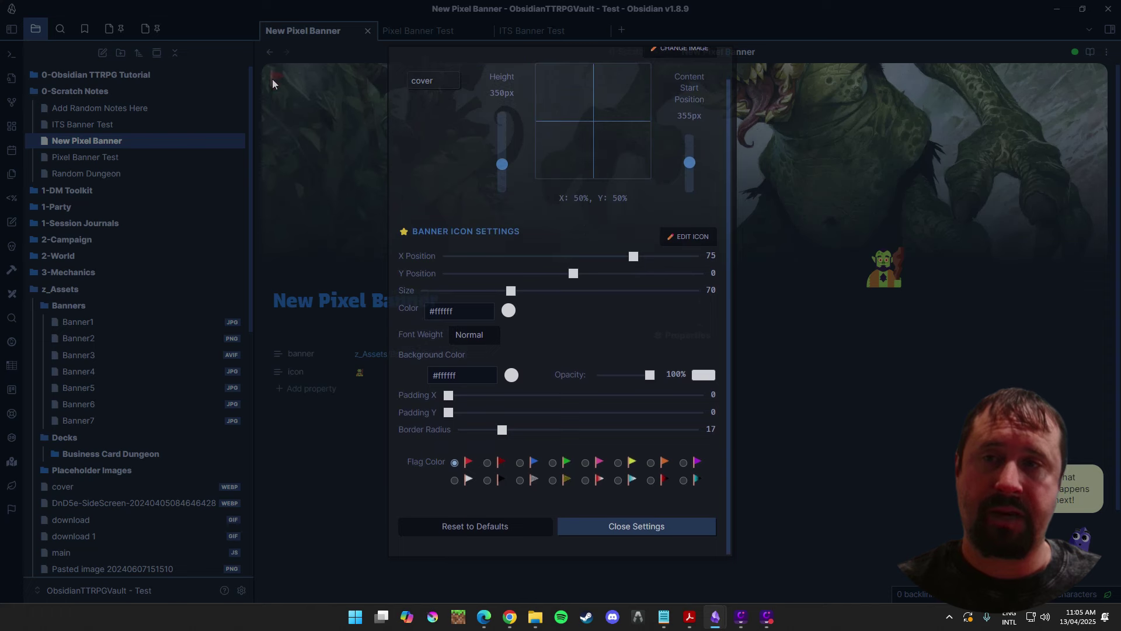
{"action": "left_click", "coordinate": [487, 481]}
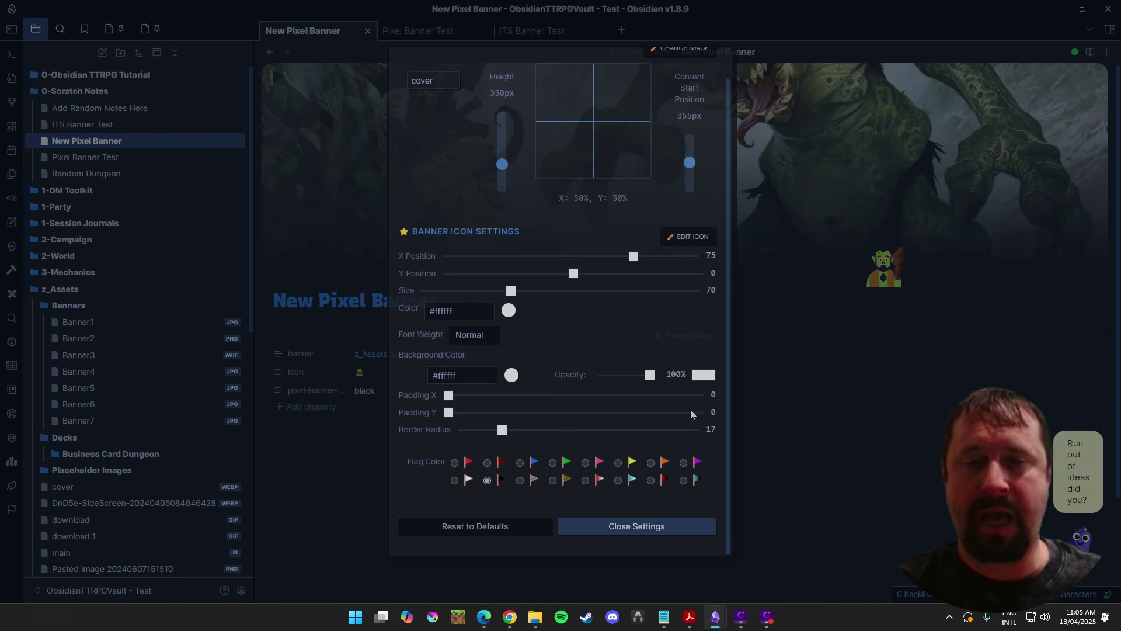
Step: Set the banner height to 300px and the content start position to 316px
{"action": "scroll", "coordinate": [617, 349], "scroll_direction": "up", "scroll_amount": 1}
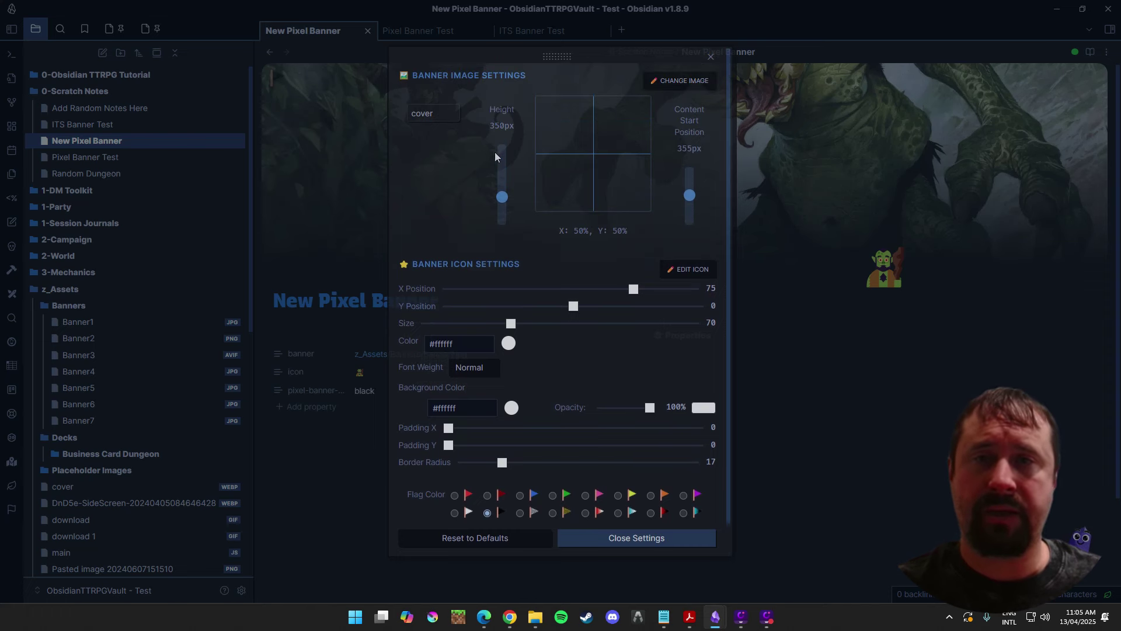
{"action": "mouse_move", "coordinate": [503, 197]}
{"action": "left_mouse_down"}
{"action": "mouse_move", "coordinate": [502, 174]}
{"action": "mouse_move", "coordinate": [509, 223]}
{"action": "mouse_move", "coordinate": [506, 209]}
{"action": "left_mouse_up"}
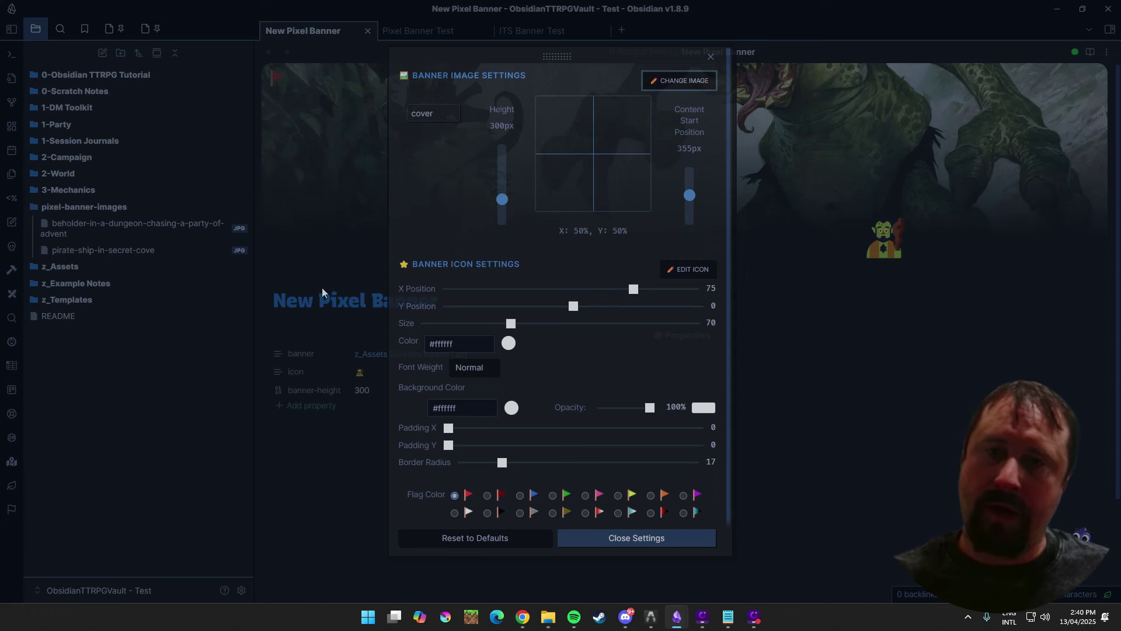
{"action": "mouse_move", "coordinate": [696, 201]}
{"action": "left_mouse_down"}
{"action": "mouse_move", "coordinate": [696, 188]}
{"action": "mouse_move", "coordinate": [695, 223]}
{"action": "left_mouse_up"}
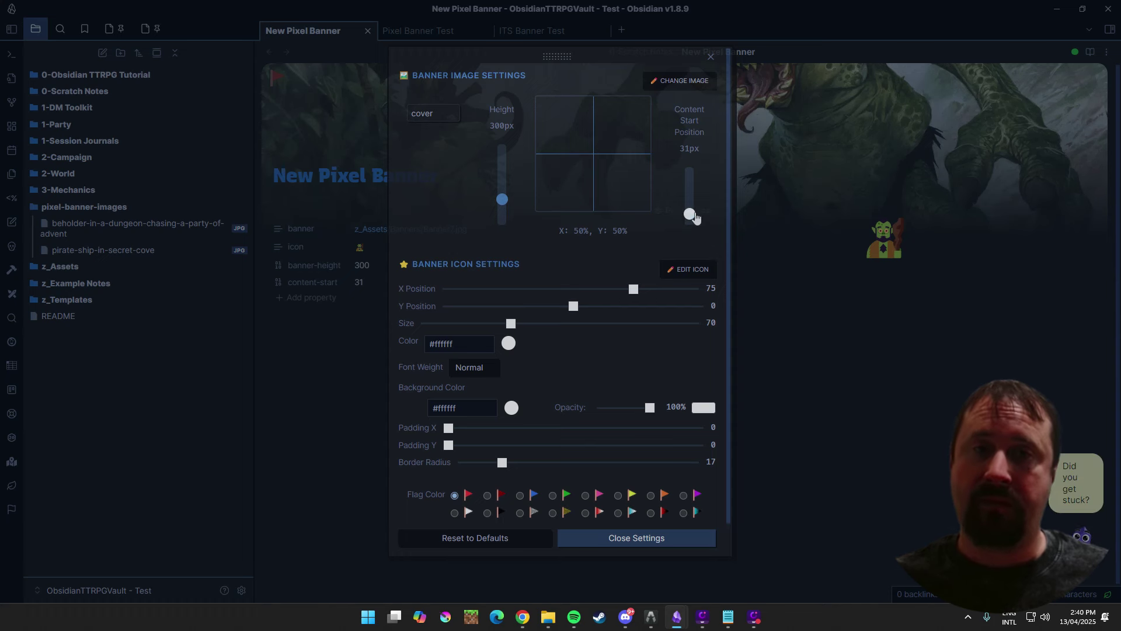
{"action": "left_click_drag", "start_coordinate": [695, 216], "coordinate": [694, 199]}
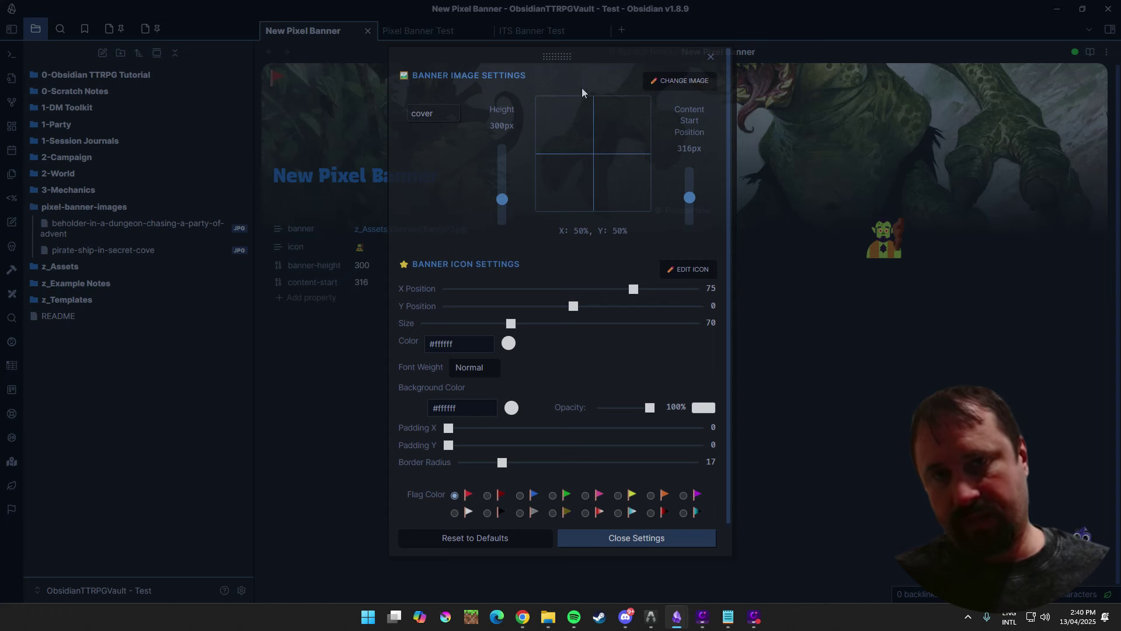
Step: Set the banner image position to X 89%, Y 7%
{"action": "left_click", "coordinate": [608, 132]}
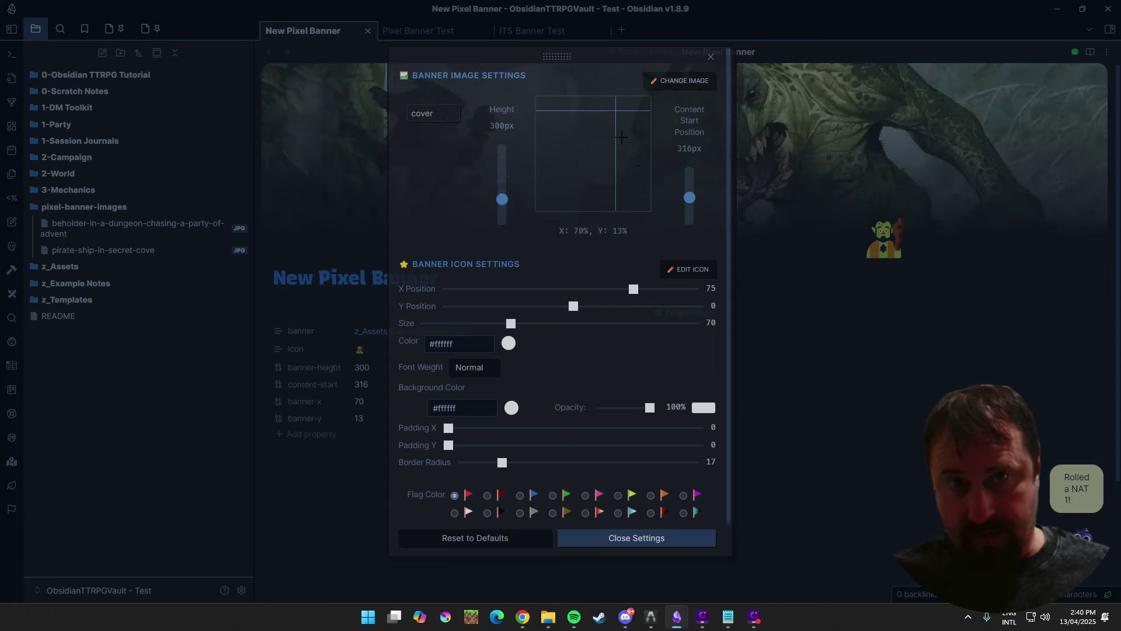
{"action": "left_click", "coordinate": [571, 109]}
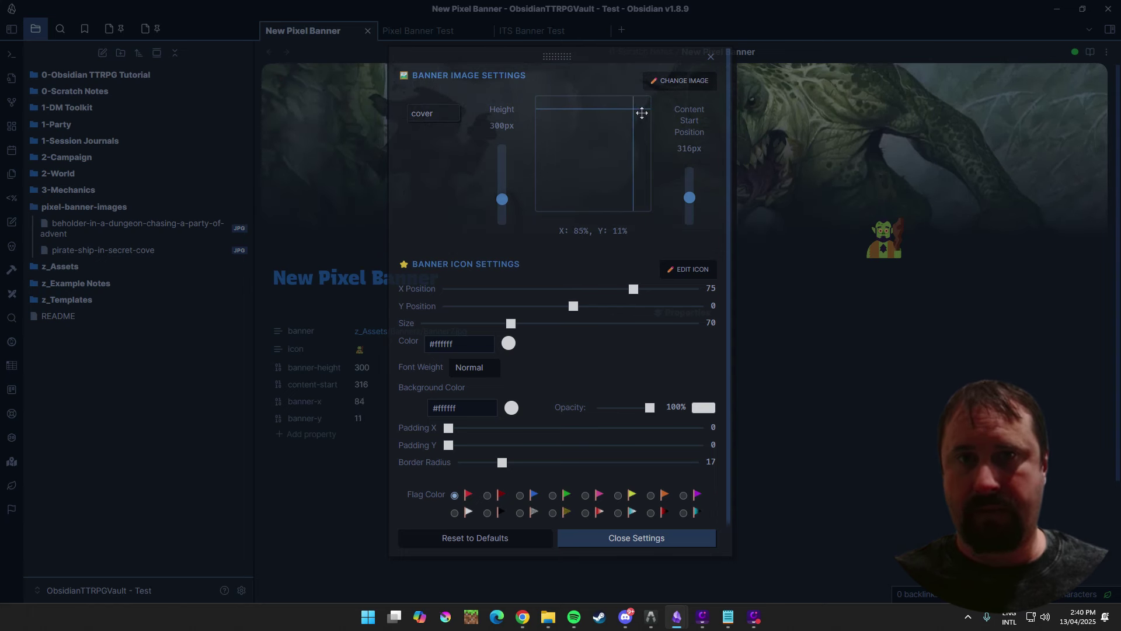
{"action": "left_click", "coordinate": [637, 104]}
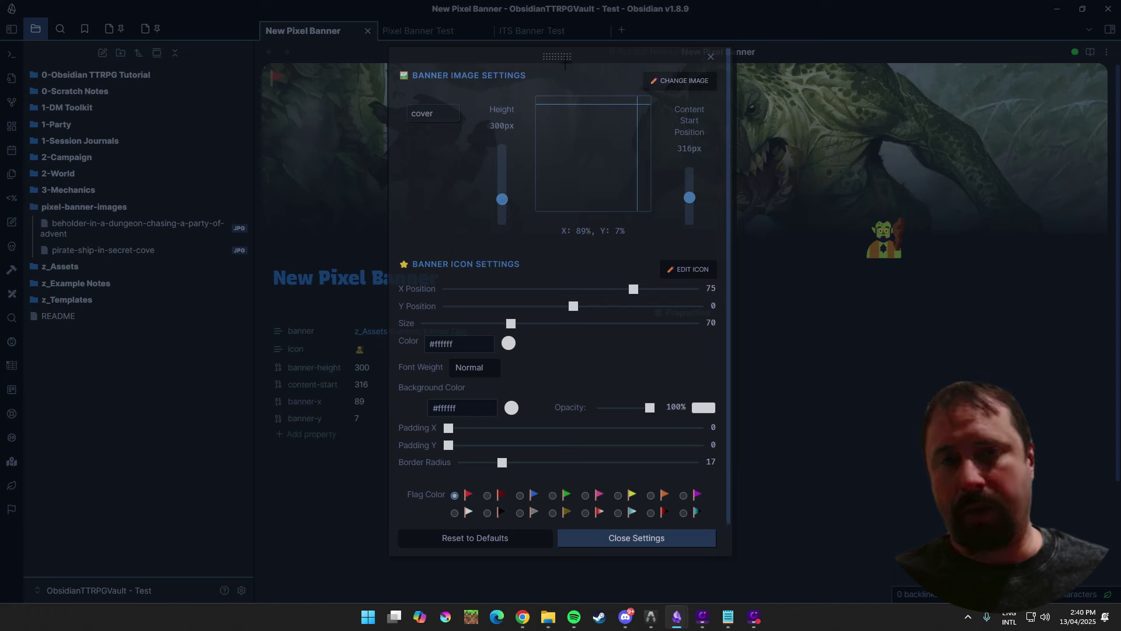
Step: Switch the banner image display to auto and set its position to X 33%, Y 7%
{"action": "left_click", "coordinate": [439, 116]}
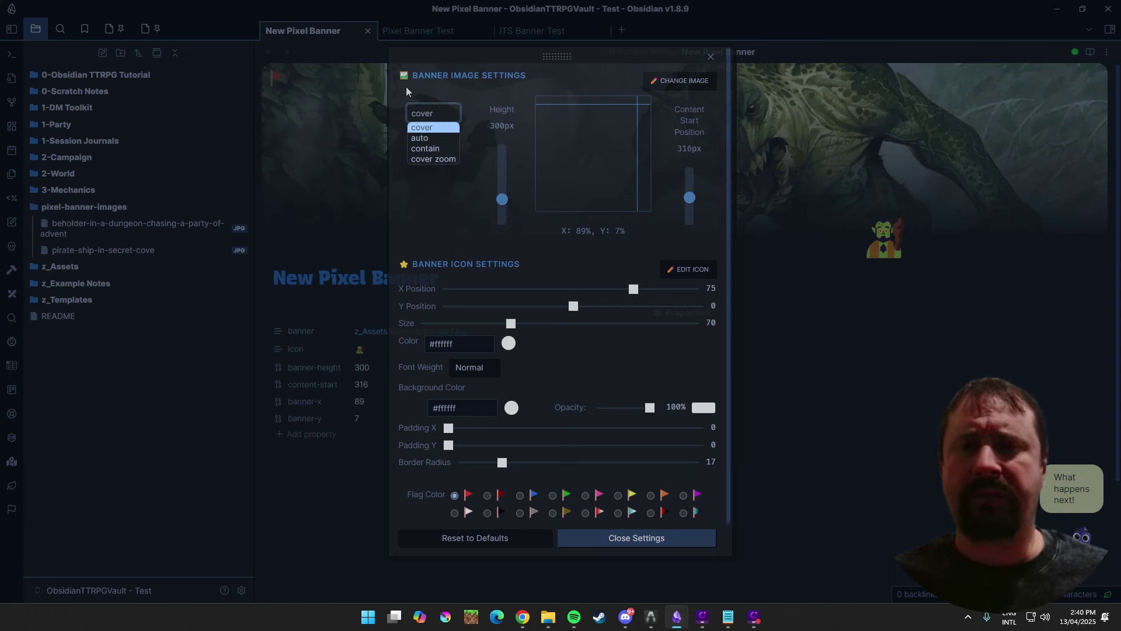
{"action": "left_click", "coordinate": [432, 140]}
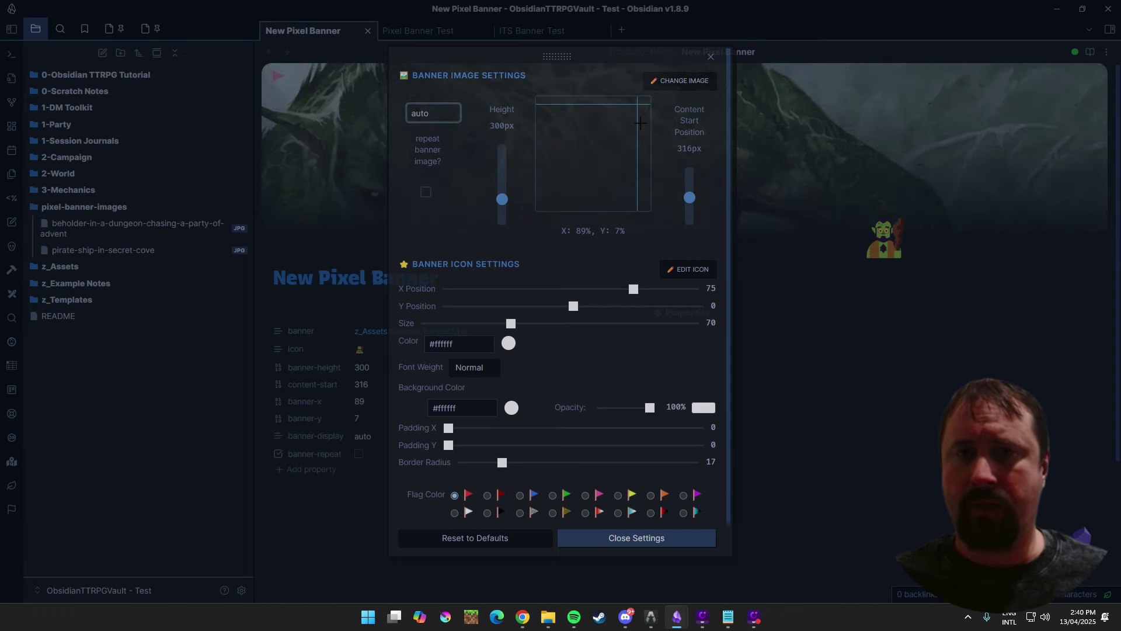
{"action": "left_click_drag", "start_coordinate": [640, 123], "coordinate": [574, 109]}
Step: Switch the banner display to contain, position it at X 100%, Y 11%, and enable repeating the banner image
{"action": "left_click", "coordinate": [424, 119]}
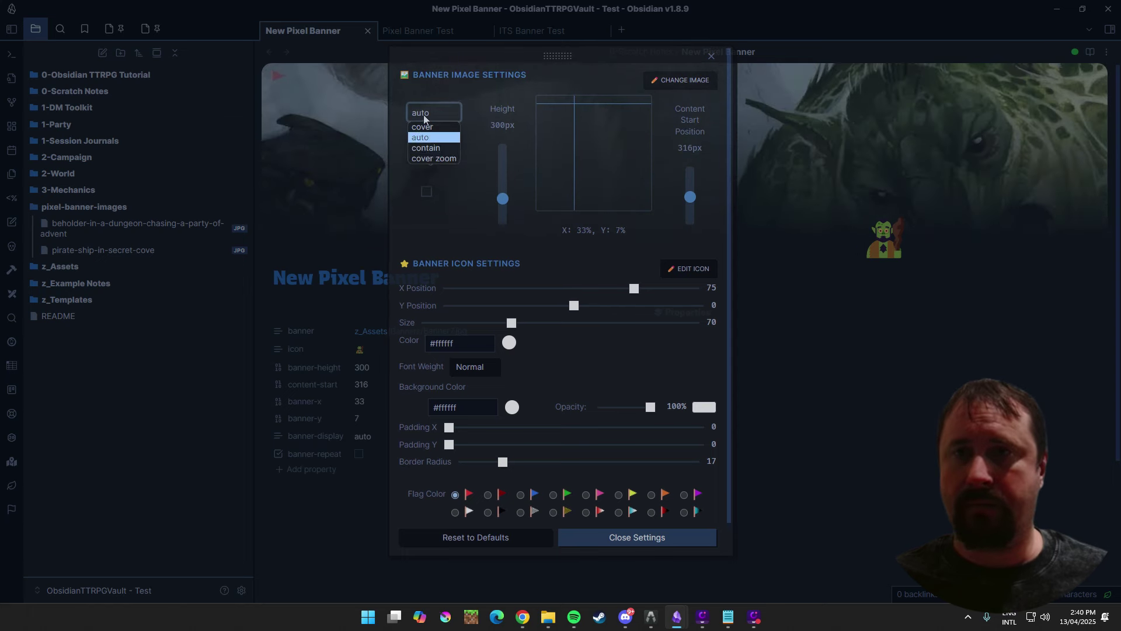
{"action": "left_click", "coordinate": [426, 147]}
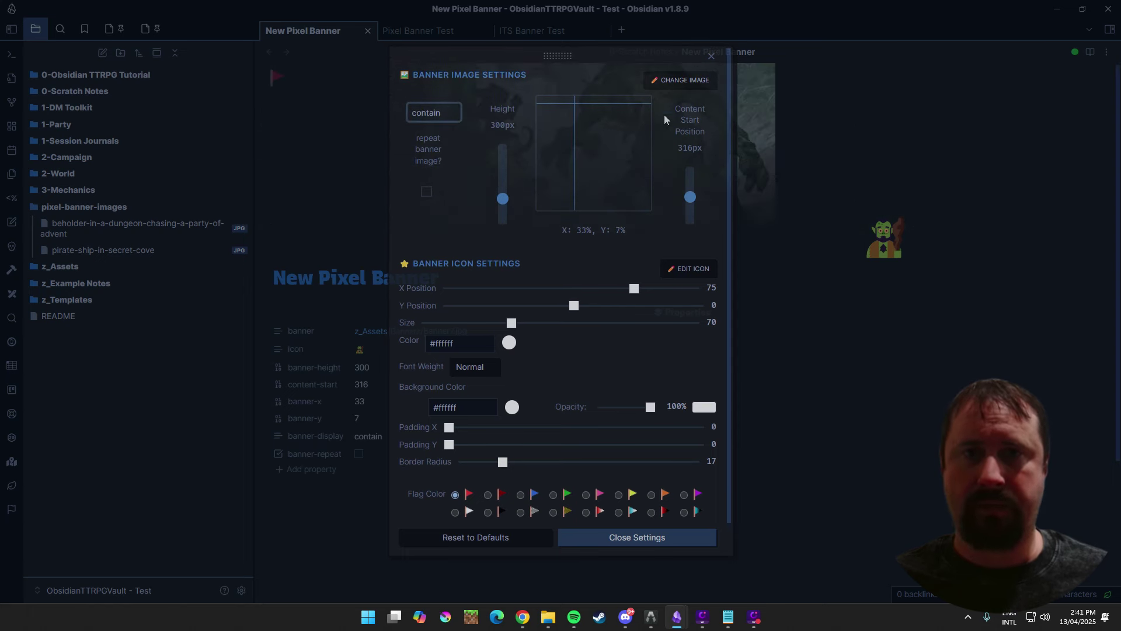
{"action": "left_click_drag", "start_coordinate": [577, 107], "coordinate": [660, 112]}
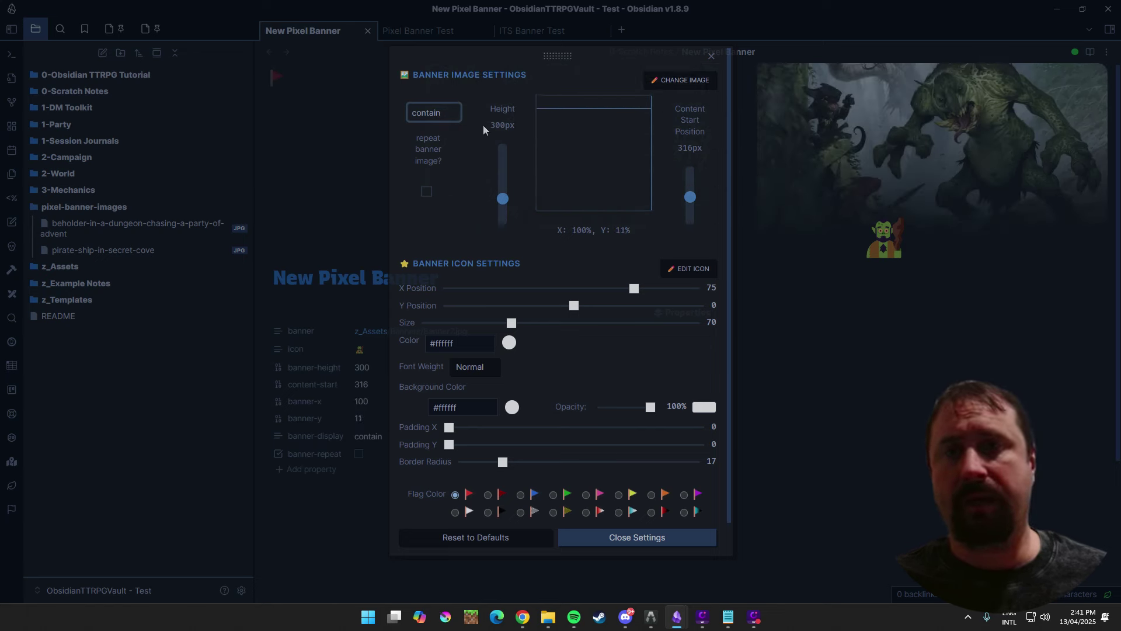
{"action": "left_click", "coordinate": [426, 192]}
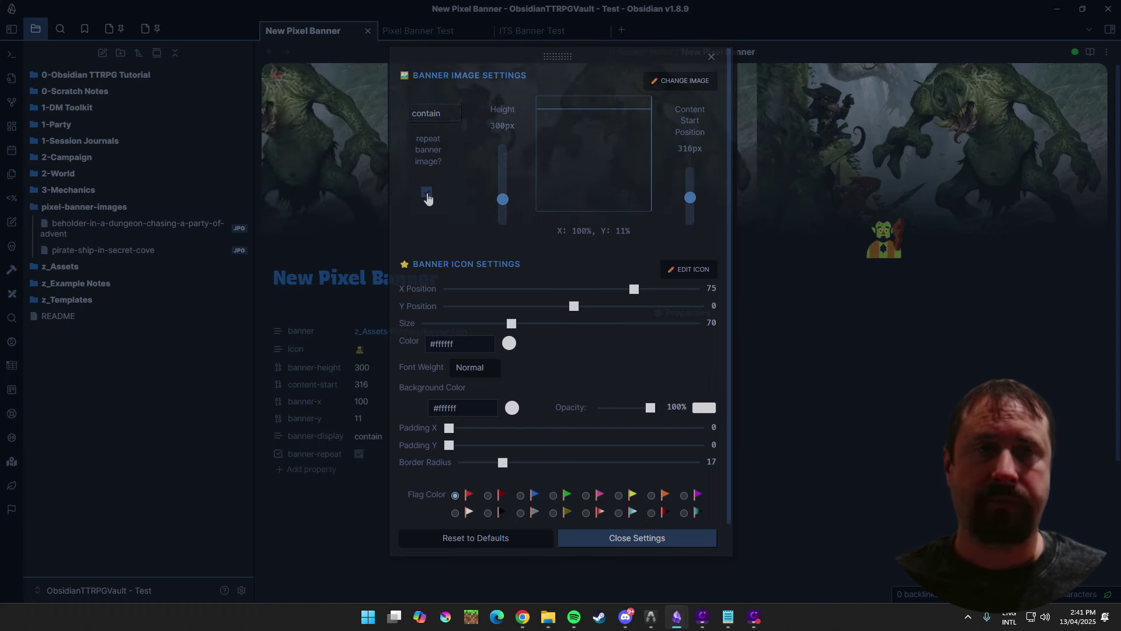
Step: Switch the banner display to cover zoom and set the image position to X 12%, Y 10%
{"action": "left_click", "coordinate": [441, 114]}
{"action": "left_click", "coordinate": [445, 155]}
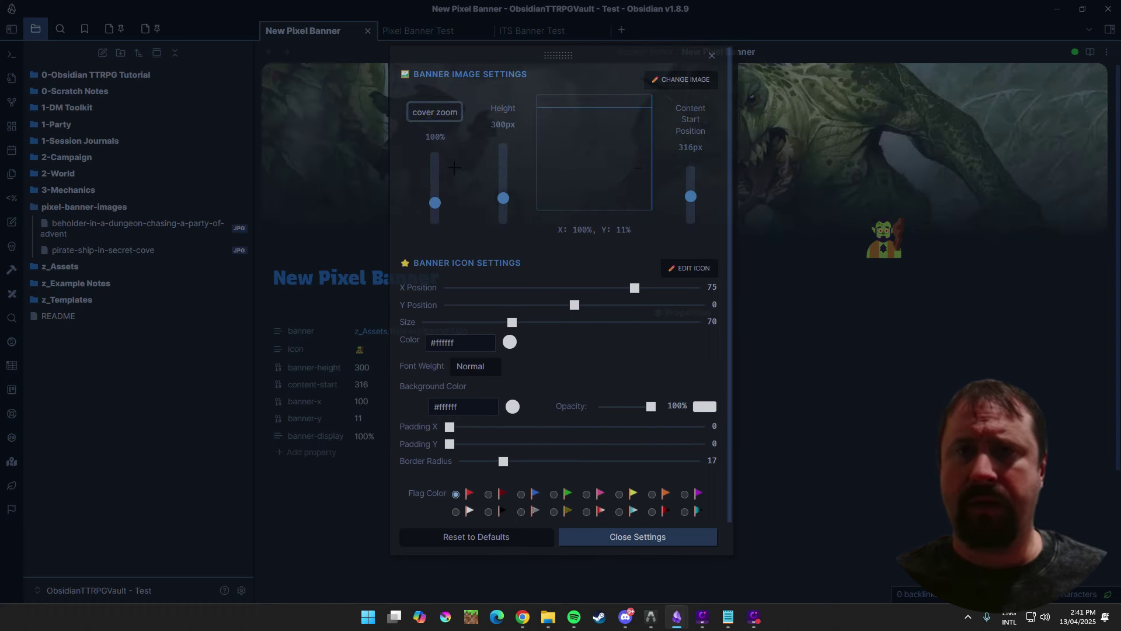
{"action": "left_click_drag", "start_coordinate": [601, 122], "coordinate": [556, 111]}
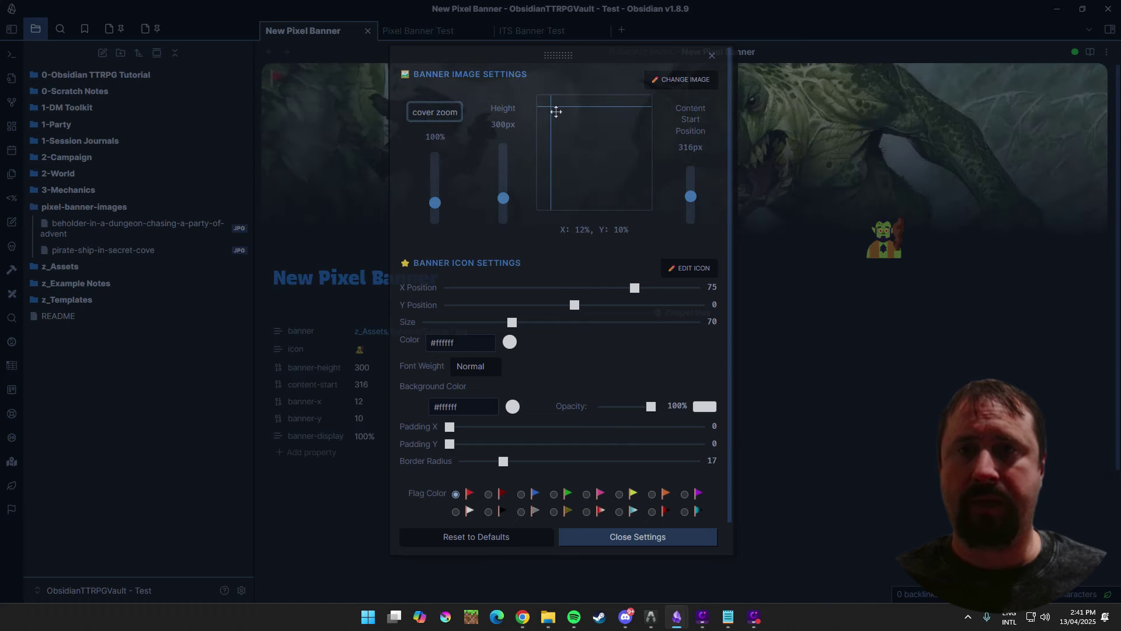
Step: Return the banner display to cover and set the image position to X 85%, Y 6%
{"action": "left_click", "coordinate": [436, 112]}
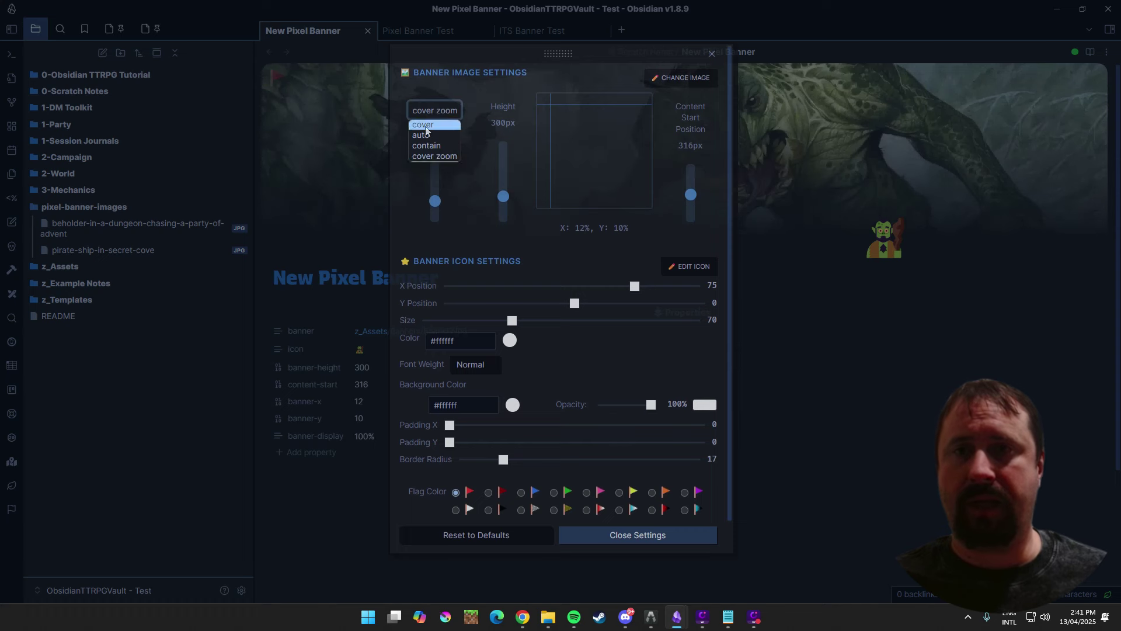
{"action": "left_click", "coordinate": [432, 123]}
{"action": "left_click_drag", "start_coordinate": [561, 117], "coordinate": [641, 106]}
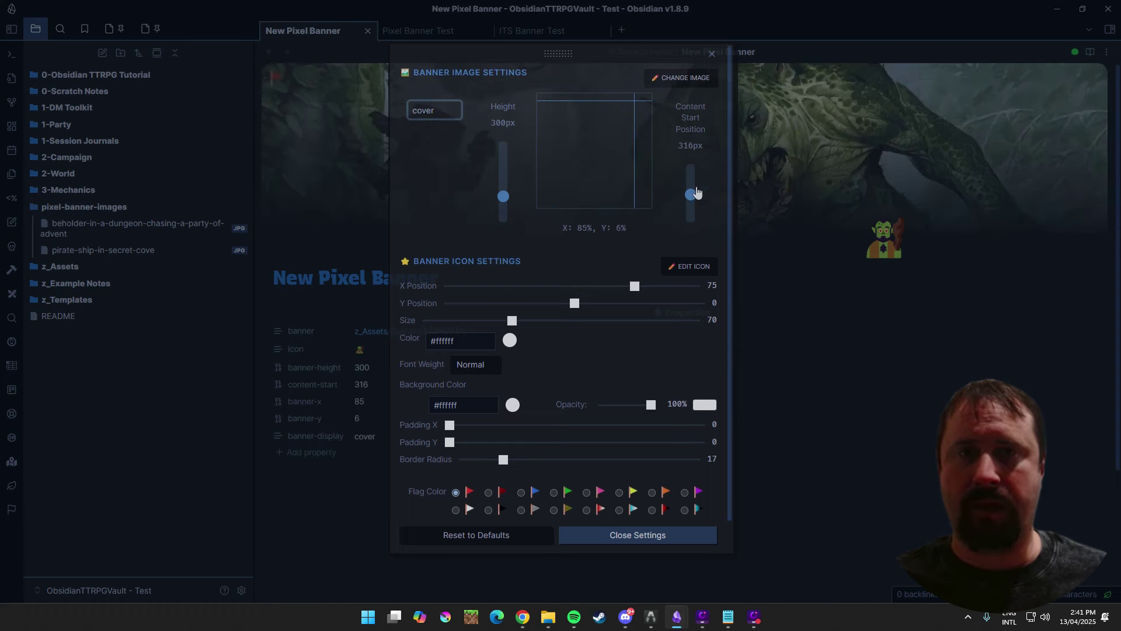
{"action": "scroll", "coordinate": [542, 264], "scroll_direction": "down", "scroll_amount": 1}
{"action": "scroll", "coordinate": [541, 264], "scroll_direction": "up", "scroll_amount": 1}
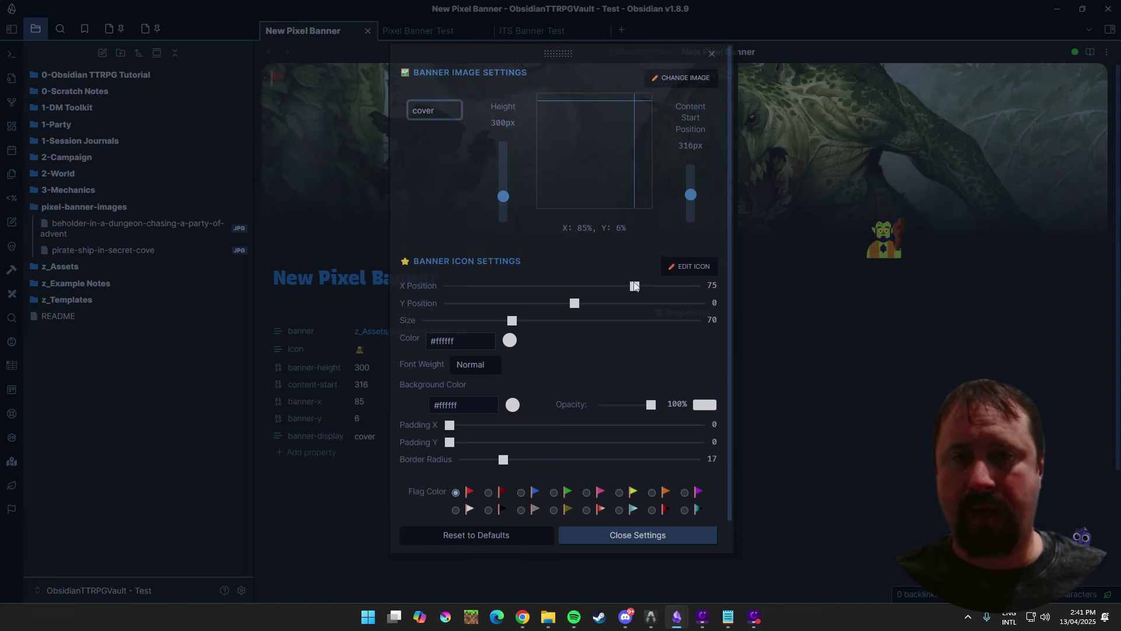
Step: Place the banner icon at X position 1 and Y position -44, and set the content start position to 256px
{"action": "left_click_drag", "start_coordinate": [635, 286], "coordinate": [449, 295]}
{"action": "left_click_drag", "start_coordinate": [574, 303], "coordinate": [550, 313]}
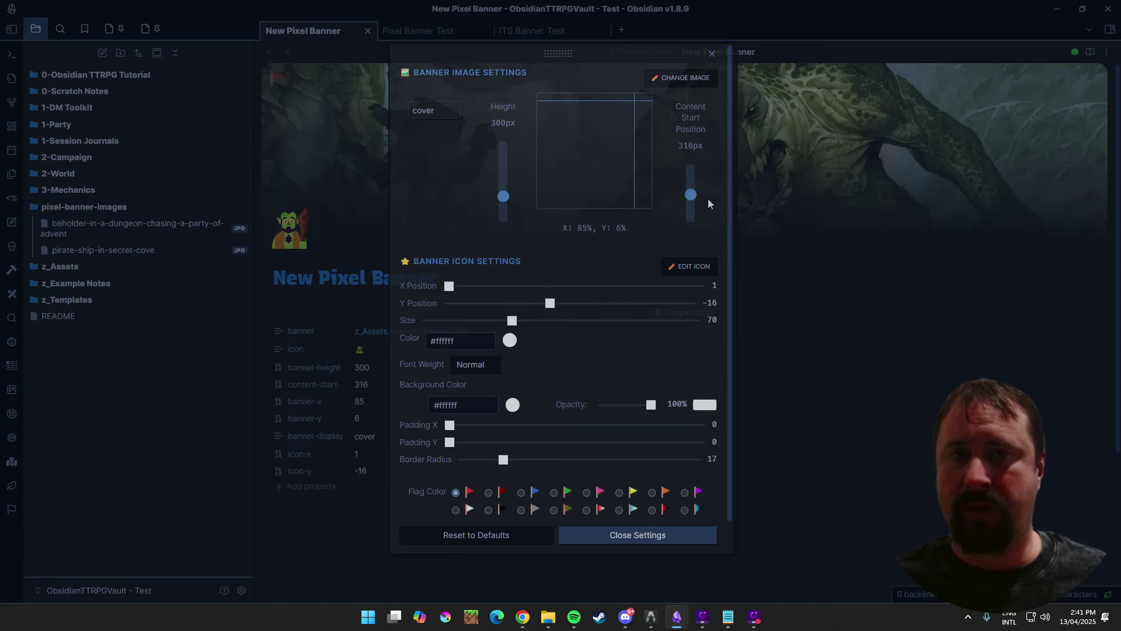
{"action": "left_click_drag", "start_coordinate": [693, 198], "coordinate": [715, 207]}
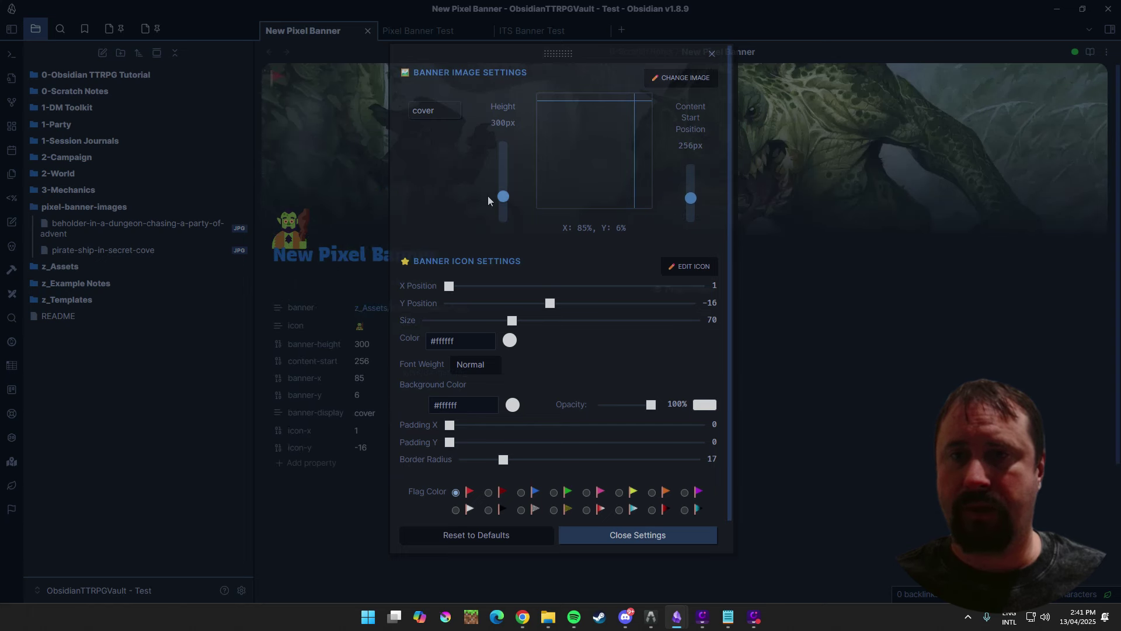
{"action": "left_click_drag", "start_coordinate": [551, 308], "coordinate": [518, 305]}
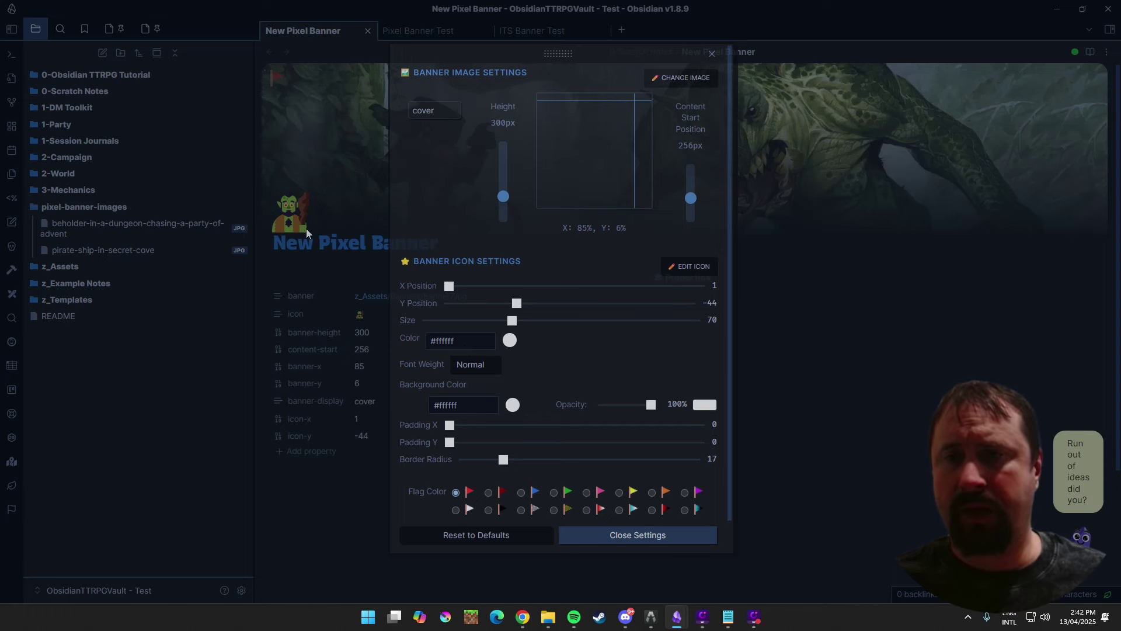
Step: Add the word "TEXT" after the troll emoji in the banner icon and update the icon
{"action": "left_click", "coordinate": [692, 269]}
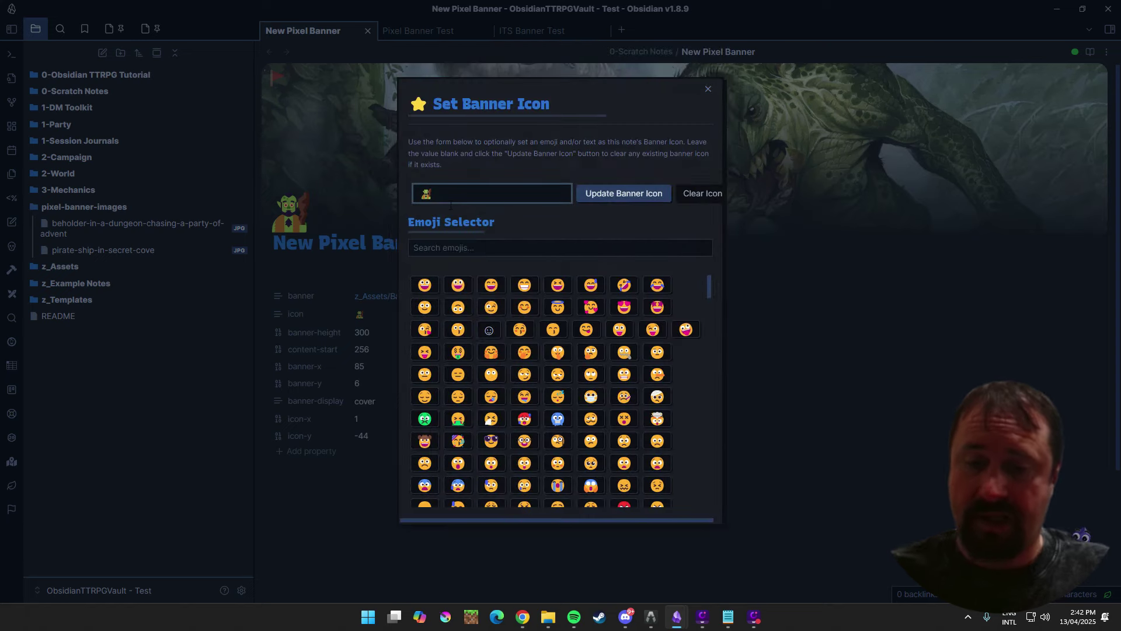
{"action": "type", "text": "TEXT"}
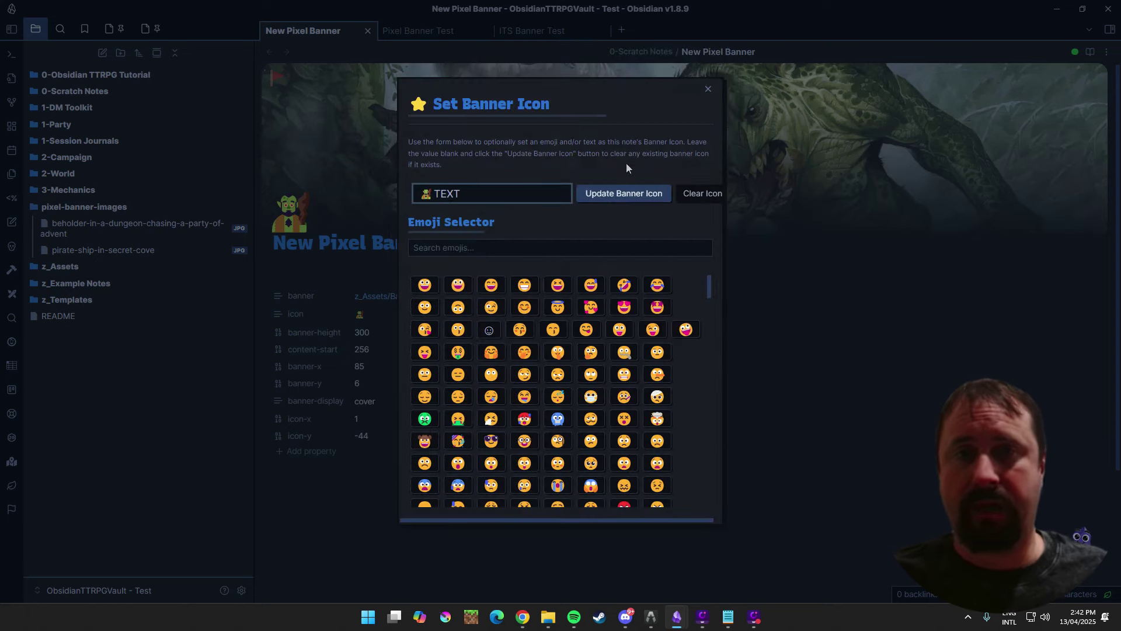
{"action": "left_click", "coordinate": [624, 193]}
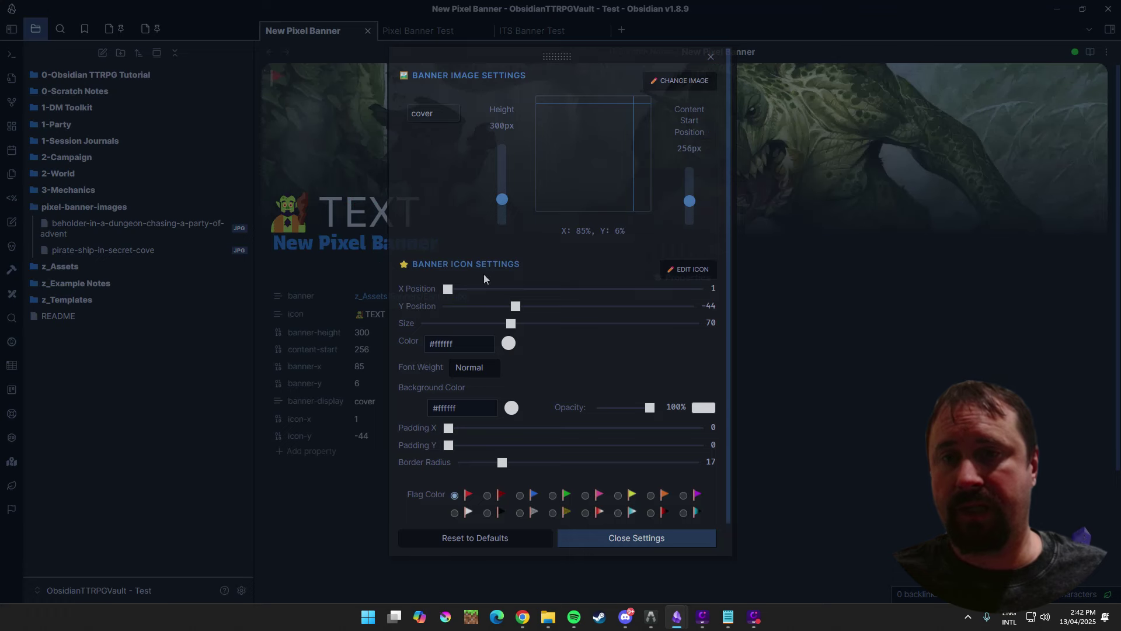
Step: Set the banner icon's text color to red #d11010 and its font weight to Bold
{"action": "left_click", "coordinate": [509, 343]}
{"action": "left_click", "coordinate": [615, 367]}
{"action": "left_click", "coordinate": [624, 367]}
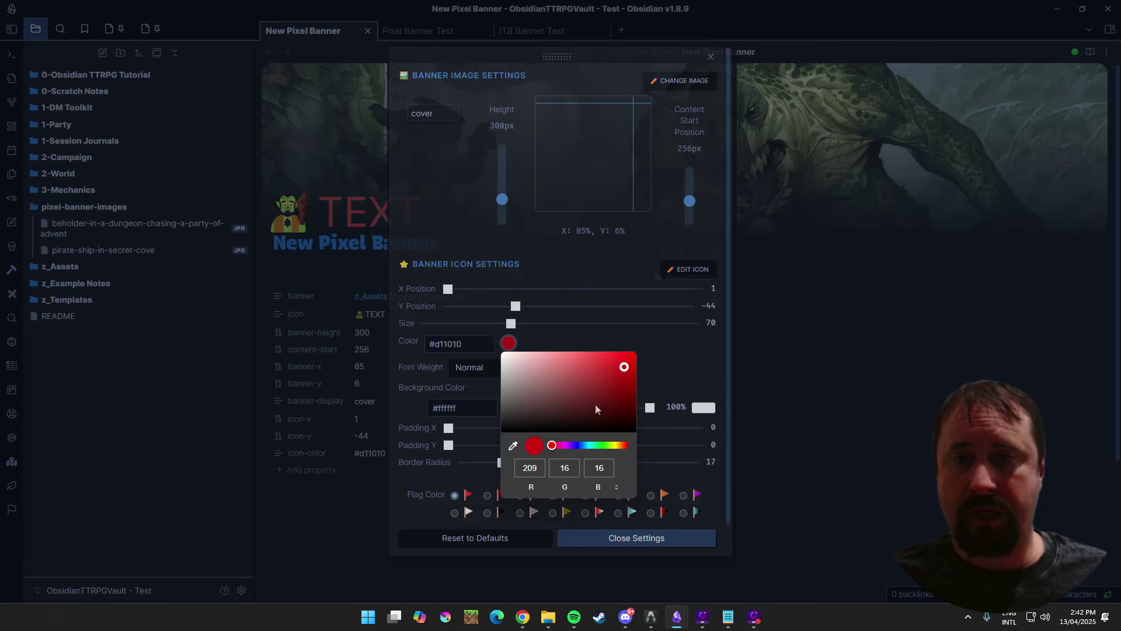
{"action": "left_click", "coordinate": [702, 362]}
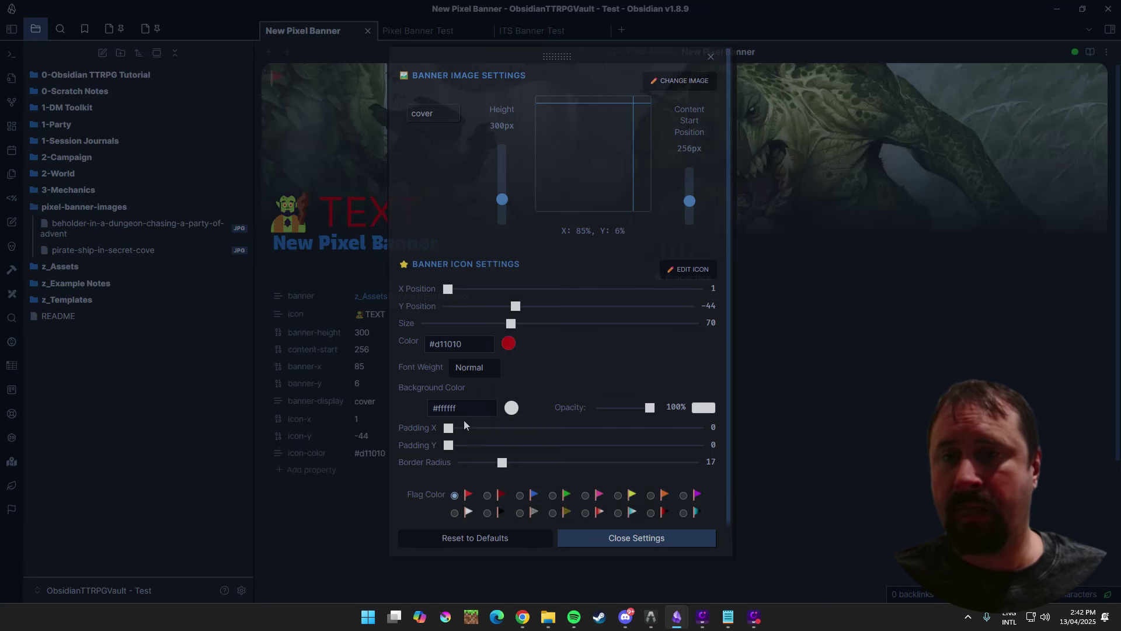
{"action": "left_click", "coordinate": [474, 367]}
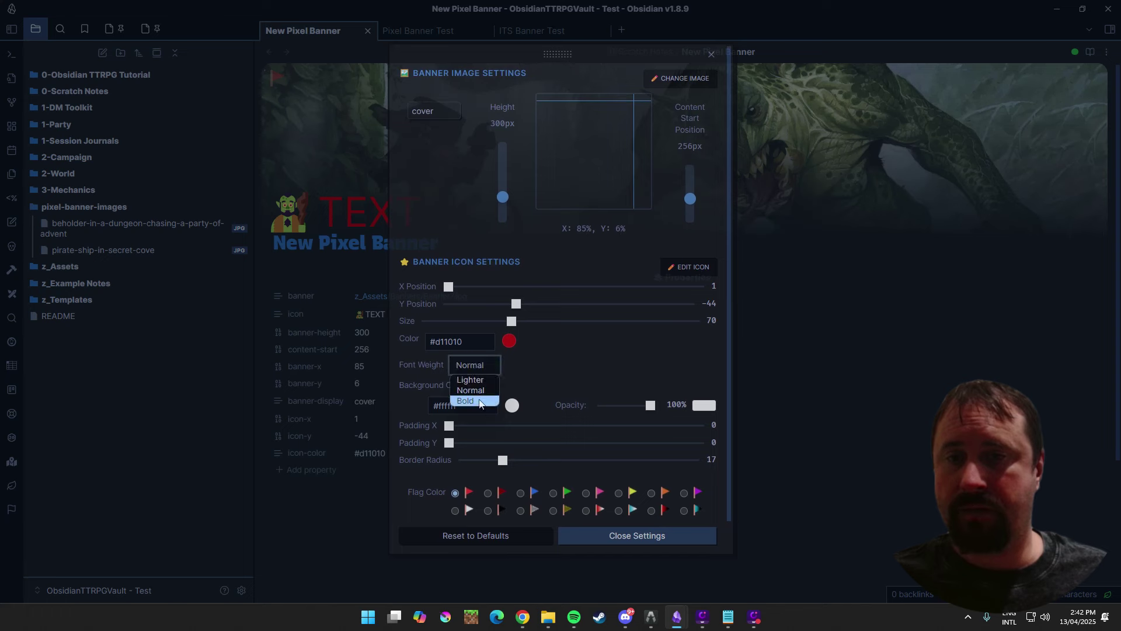
{"action": "key", "text": "Return"}
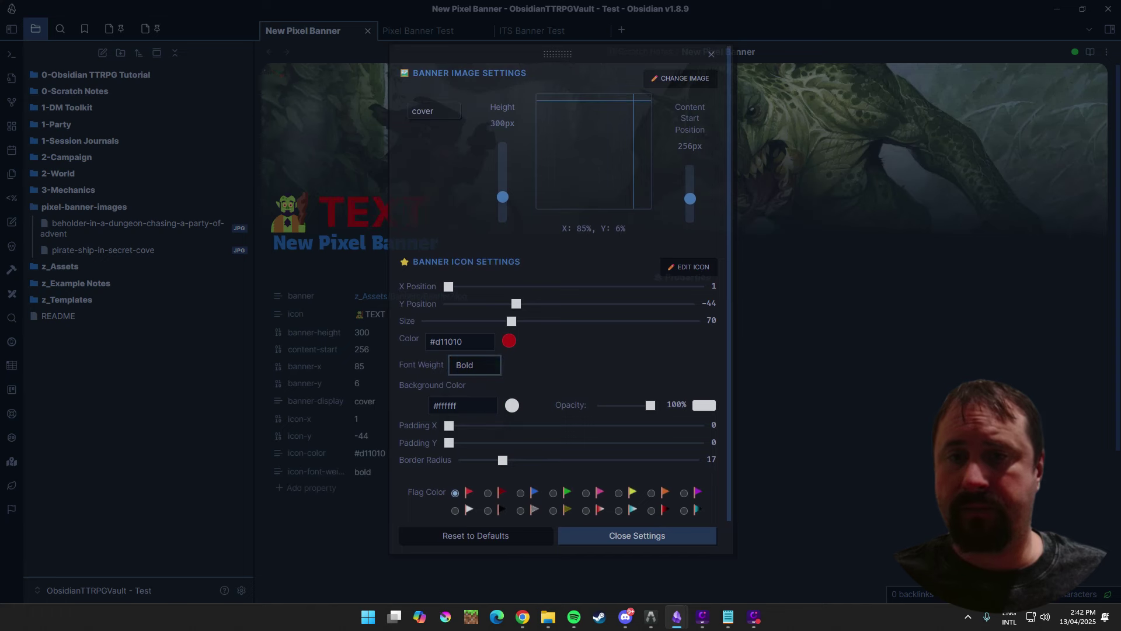
Step: Set the banner icon's background color to blue #12a7d9
{"action": "left_click", "coordinate": [512, 404]}
{"action": "left_click", "coordinate": [603, 451]}
{"action": "left_click", "coordinate": [583, 466]}
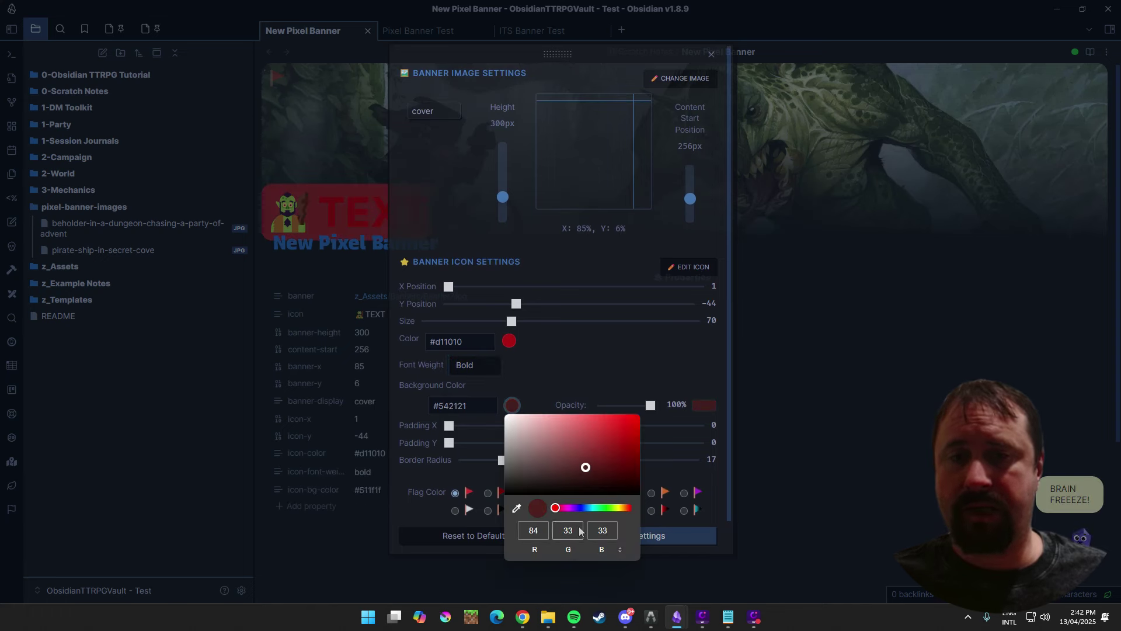
{"action": "left_click", "coordinate": [590, 507]}
{"action": "left_click", "coordinate": [595, 444]}
{"action": "left_click_drag", "start_coordinate": [599, 444], "coordinate": [628, 426]}
{"action": "left_click", "coordinate": [678, 370]}
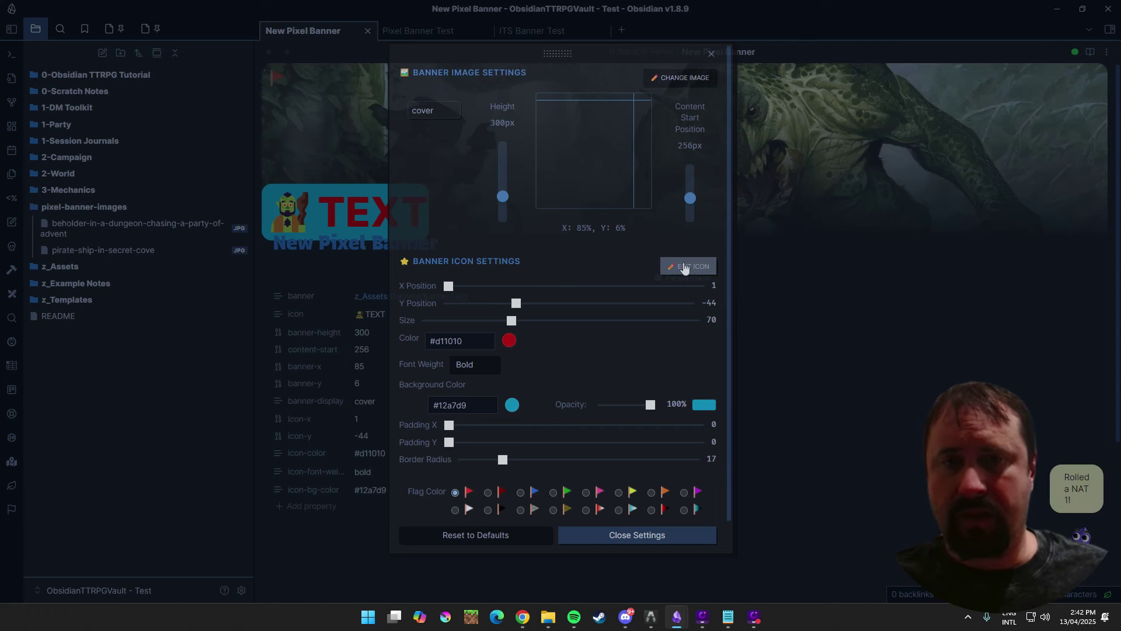
Step: Remove the word "TEXT" from the banner icon, keeping only the troll emoji, and update the icon
{"action": "left_click", "coordinate": [705, 264]}
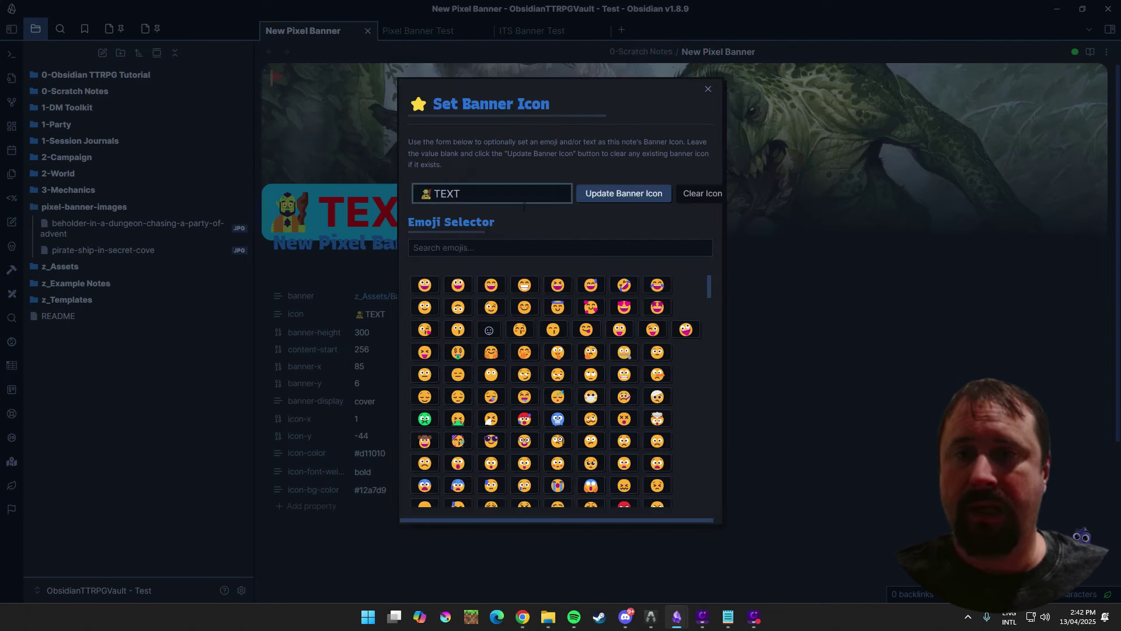
{"action": "key", "text": "BackSpace"}
{"action": "key", "text": "BackSpace"}
{"action": "key", "text": "BackSpace"}
{"action": "key", "text": "BackSpace"}
{"action": "left_click", "coordinate": [630, 195]}
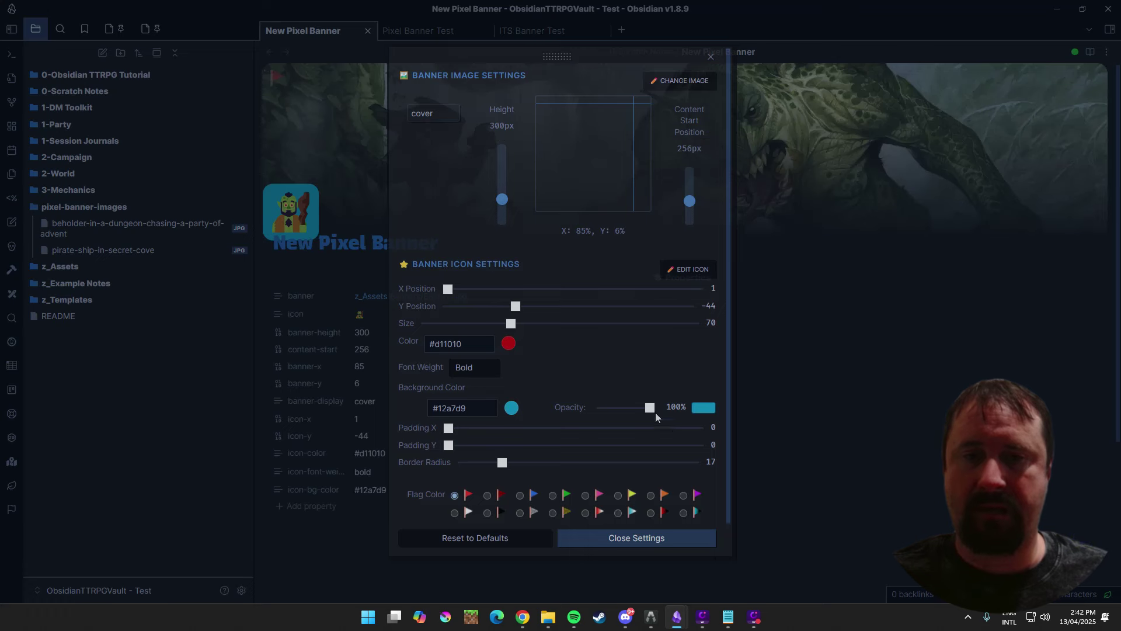
Step: Lower the icon background's opacity to 0% and restore it to 100%
{"action": "left_click_drag", "start_coordinate": [651, 408], "coordinate": [580, 407]}
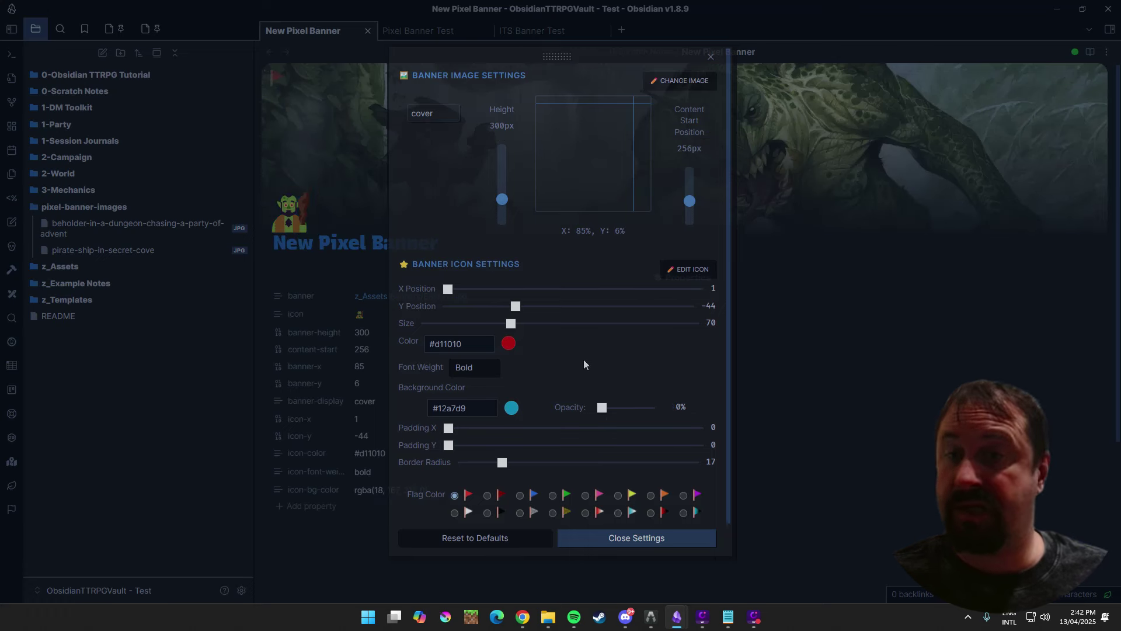
{"action": "scroll", "coordinate": [555, 369], "scroll_direction": "down", "scroll_amount": 1}
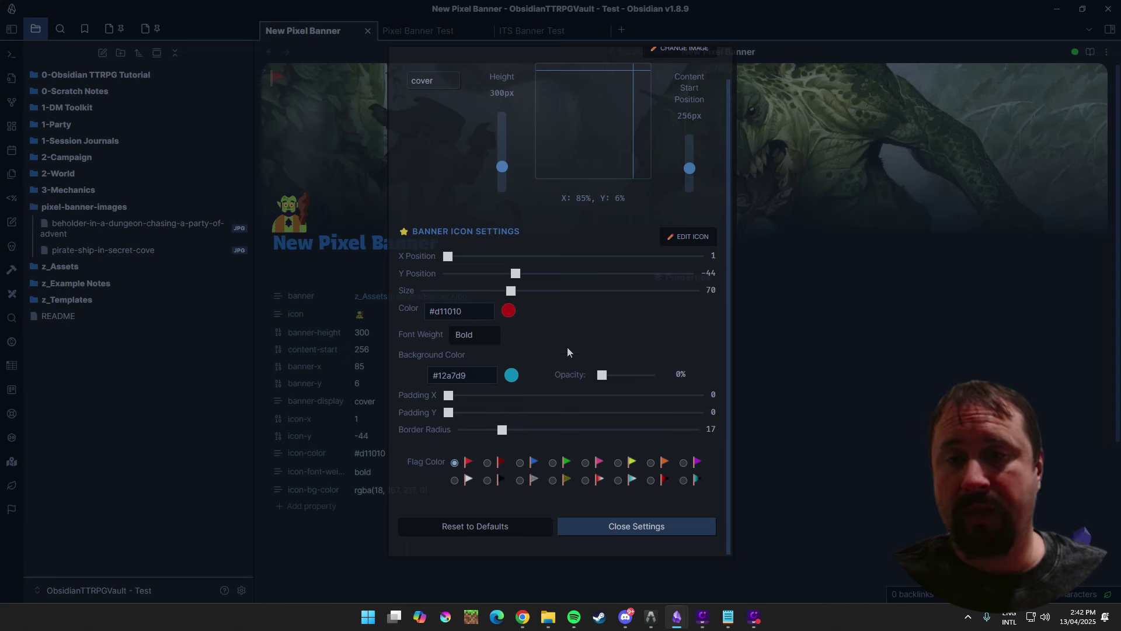
{"action": "left_click_drag", "start_coordinate": [608, 382], "coordinate": [654, 379]}
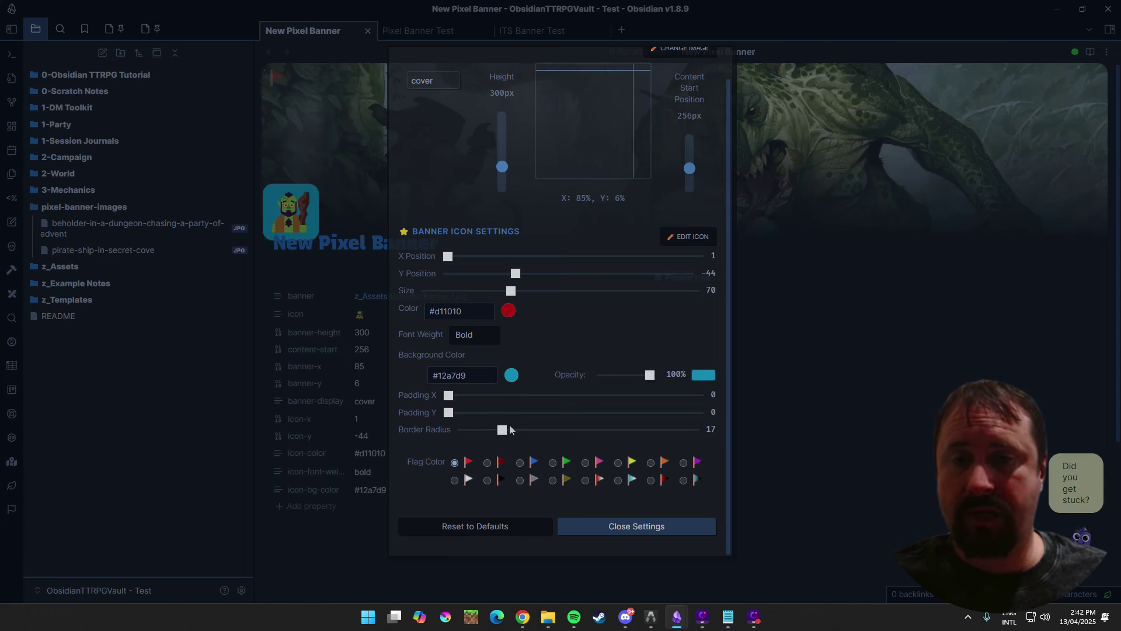
Step: Set the icon's border radius to 0 and its background opacity to 0%, and close the banner settings
{"action": "left_click_drag", "start_coordinate": [509, 427], "coordinate": [444, 426]}
{"action": "left_click_drag", "start_coordinate": [651, 379], "coordinate": [497, 383]}
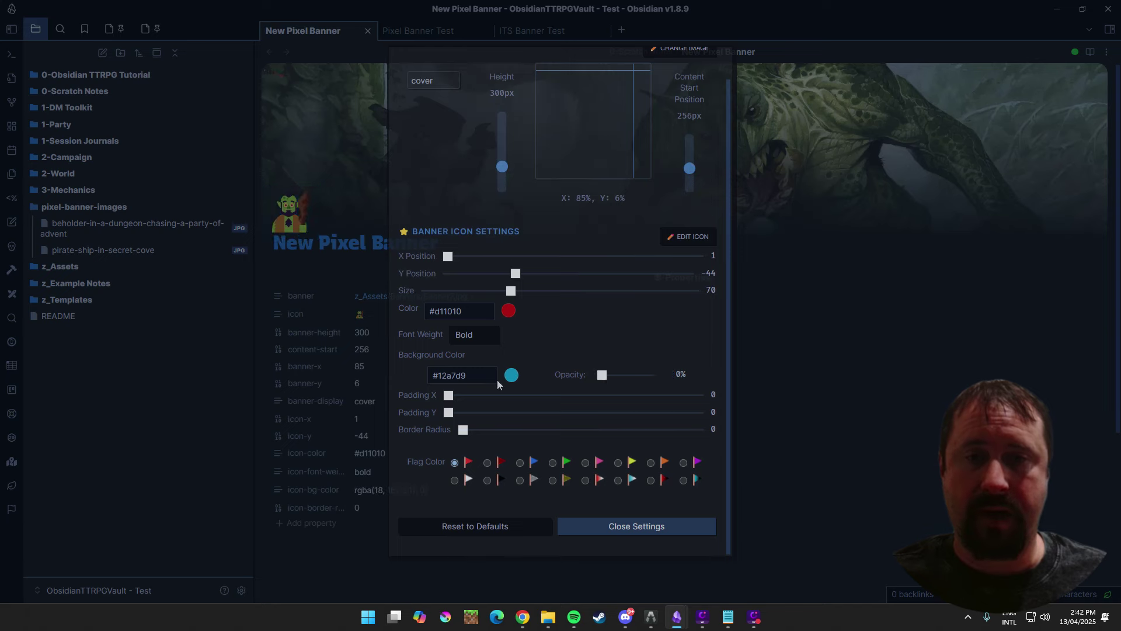
{"action": "scroll", "coordinate": [619, 307], "scroll_direction": "up", "scroll_amount": 1}
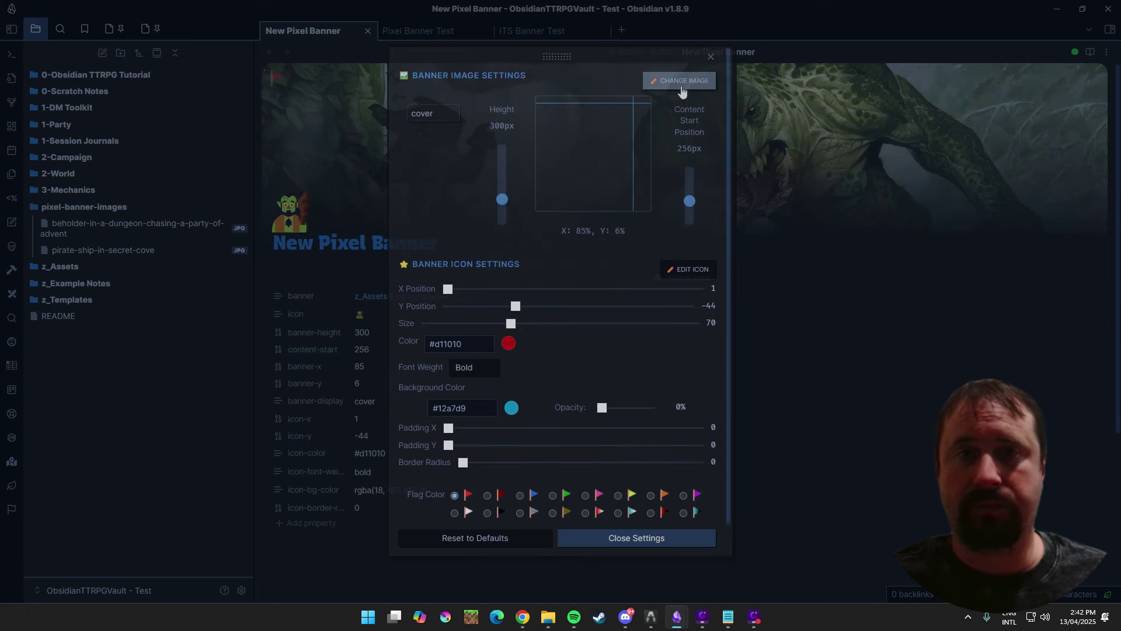
{"action": "left_click", "coordinate": [633, 541]}
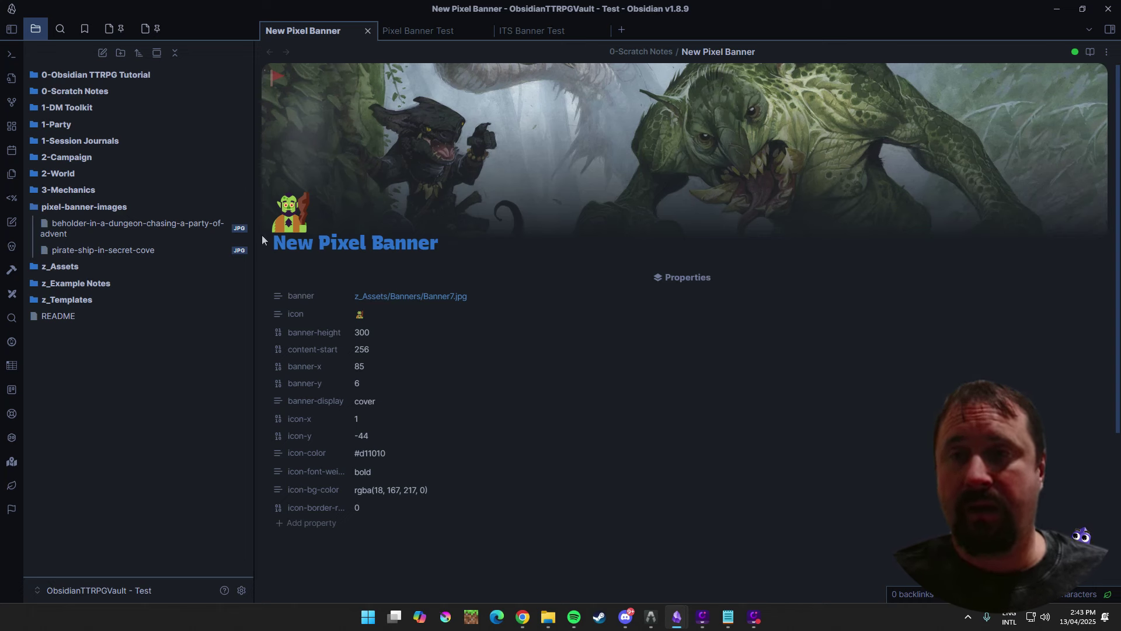
Step: Remove the troll emoji icon from the New Pixel Banner note's banner, update it, and close the banner settings
{"action": "left_click", "coordinate": [280, 78]}
{"action": "left_click", "coordinate": [622, 351]}
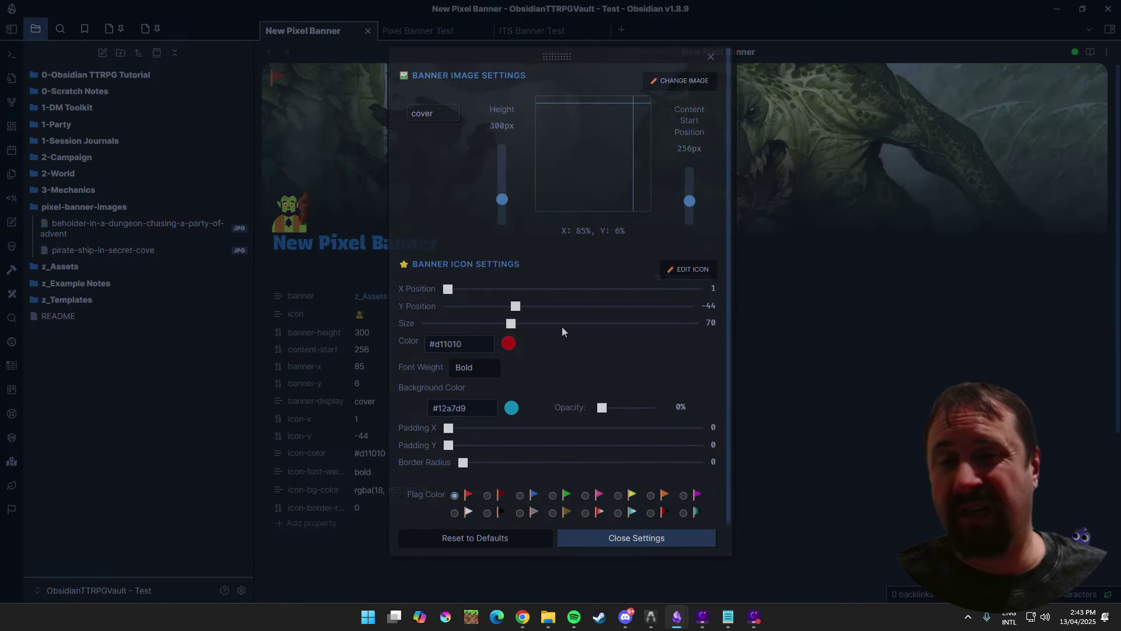
{"action": "left_click", "coordinate": [690, 270]}
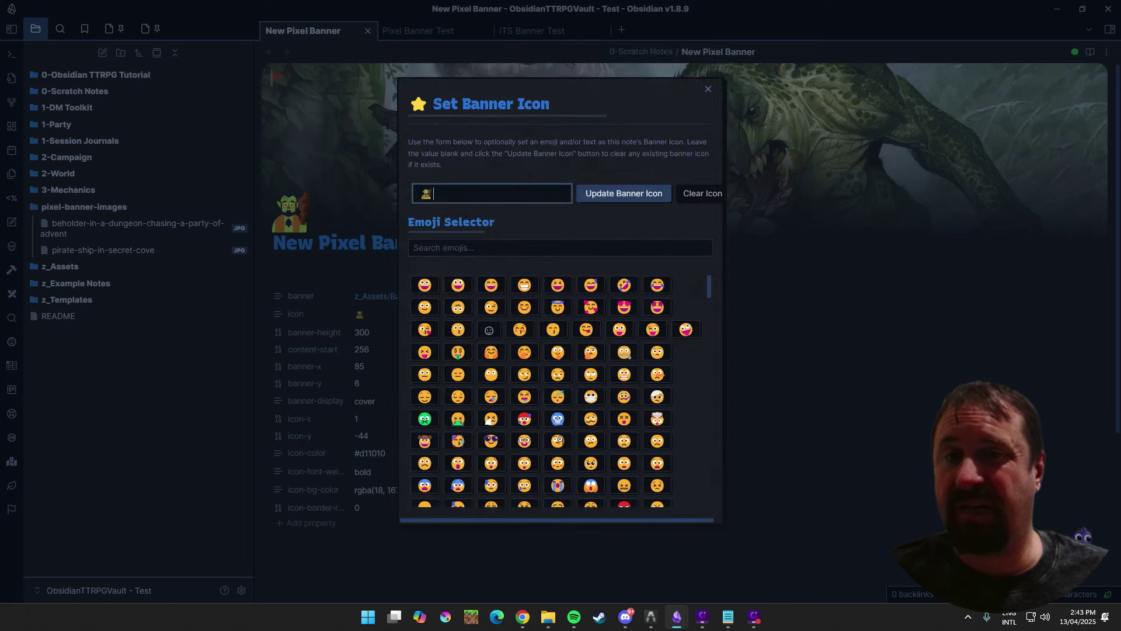
{"action": "key", "text": "BackSpace"}
{"action": "left_click", "coordinate": [628, 194]}
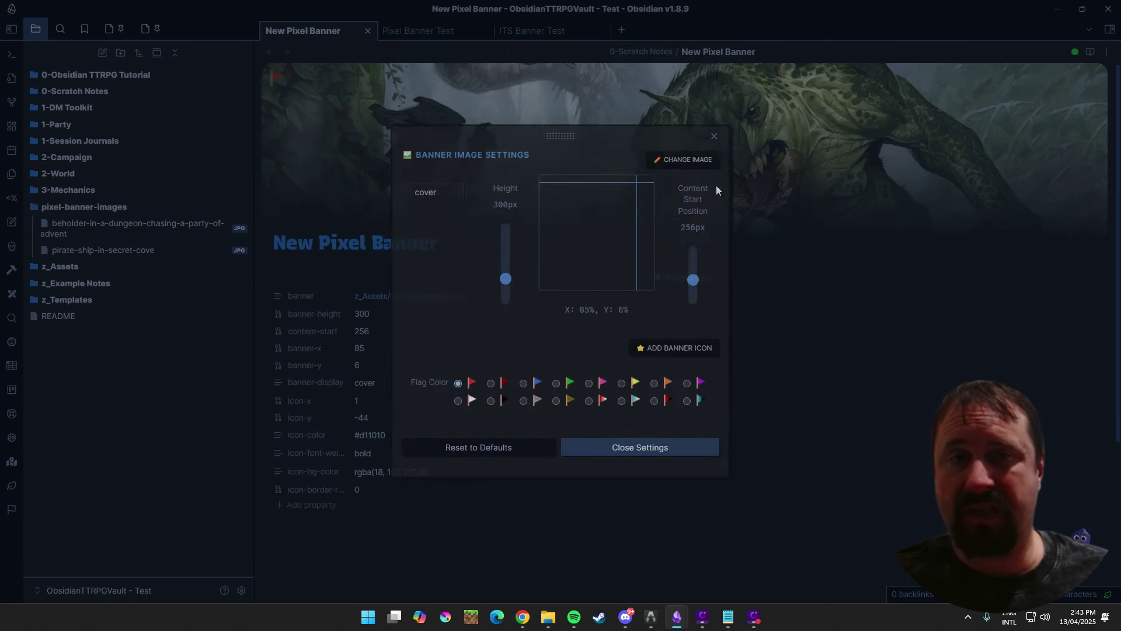
{"action": "left_click", "coordinate": [714, 137]}
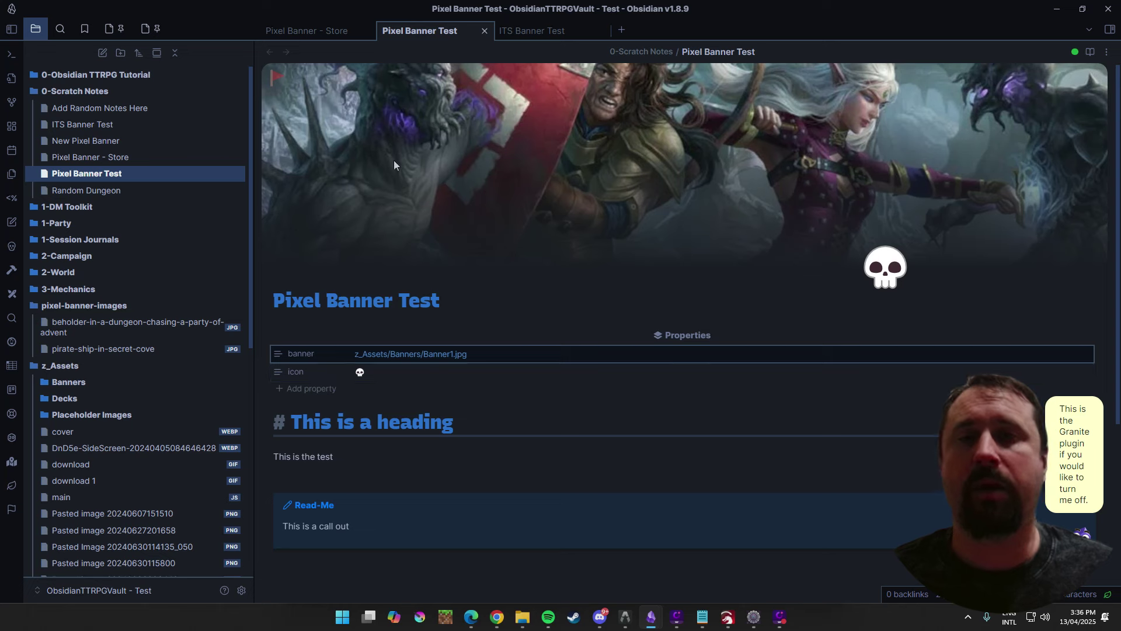
Step: Show the Pixel Banner Test note in source mode and highlight its banner and icon frontmatter lines
{"action": "left_click", "coordinate": [1107, 51]}
{"action": "left_click", "coordinate": [1004, 104]}
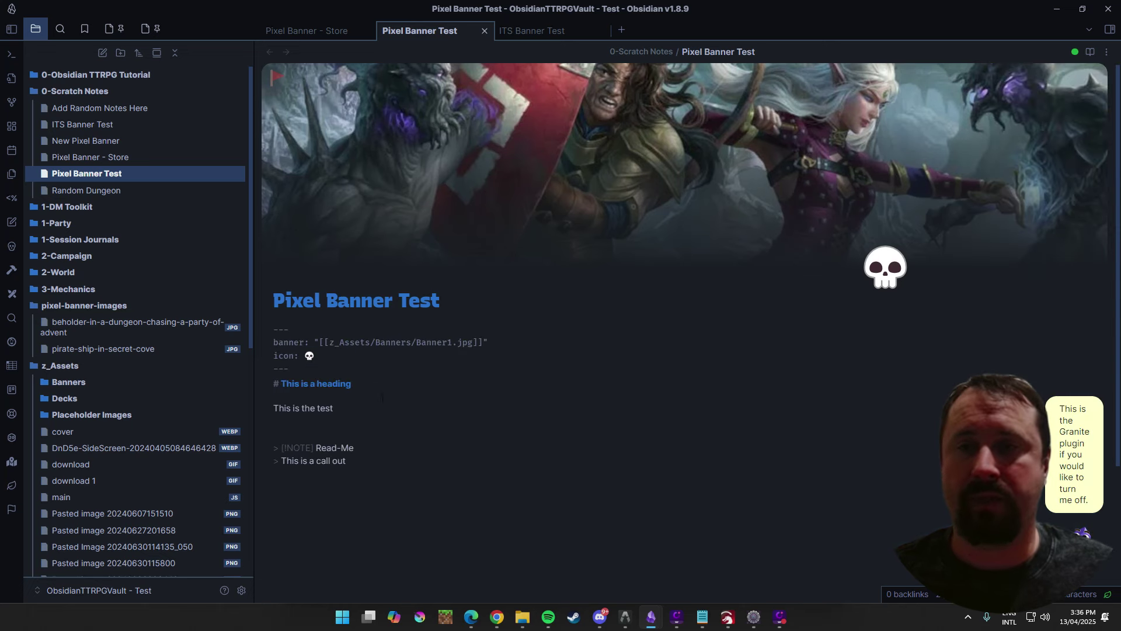
{"action": "left_click_drag", "start_coordinate": [289, 373], "coordinate": [274, 327]}
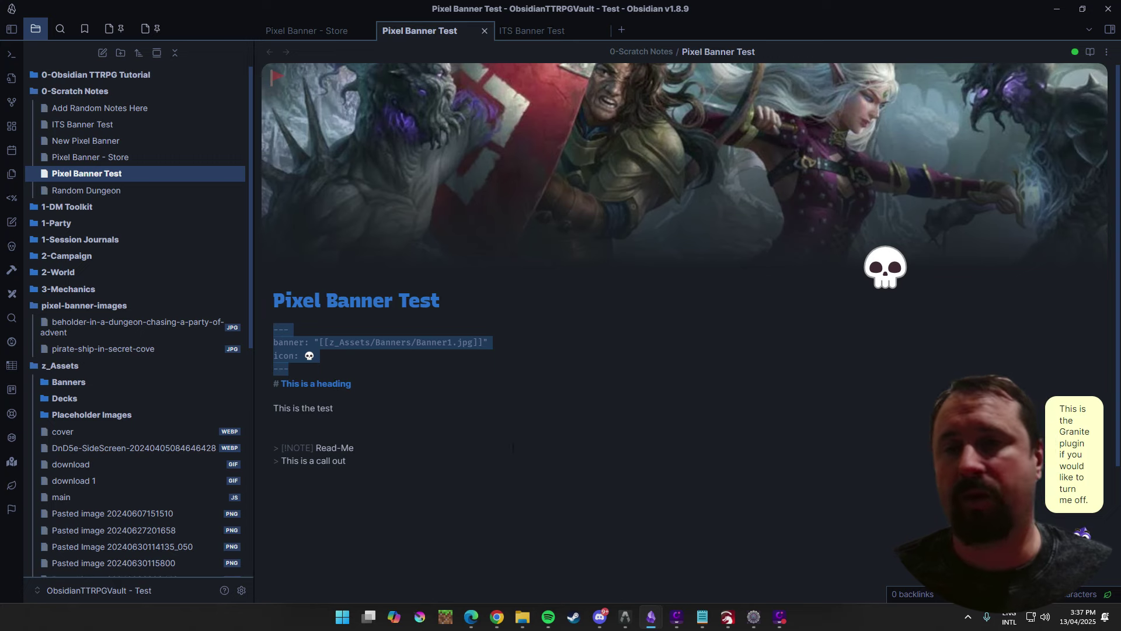
{"action": "left_click", "coordinate": [473, 422]}
{"action": "left_click_drag", "start_coordinate": [508, 345], "coordinate": [270, 344]}
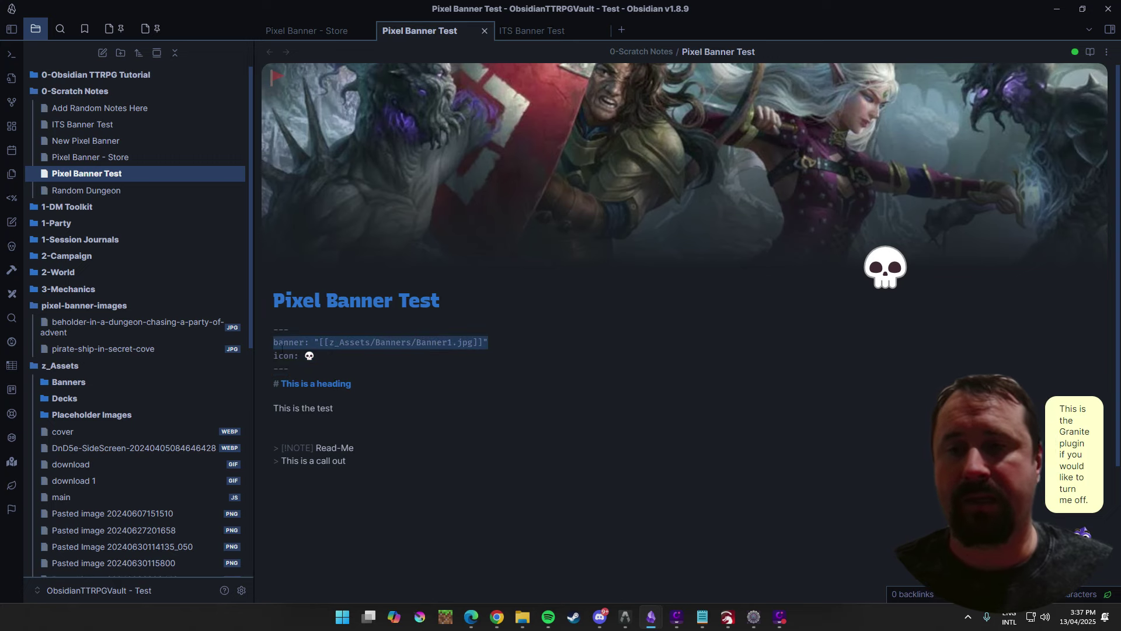
{"action": "left_click_drag", "start_coordinate": [334, 356], "coordinate": [218, 343]}
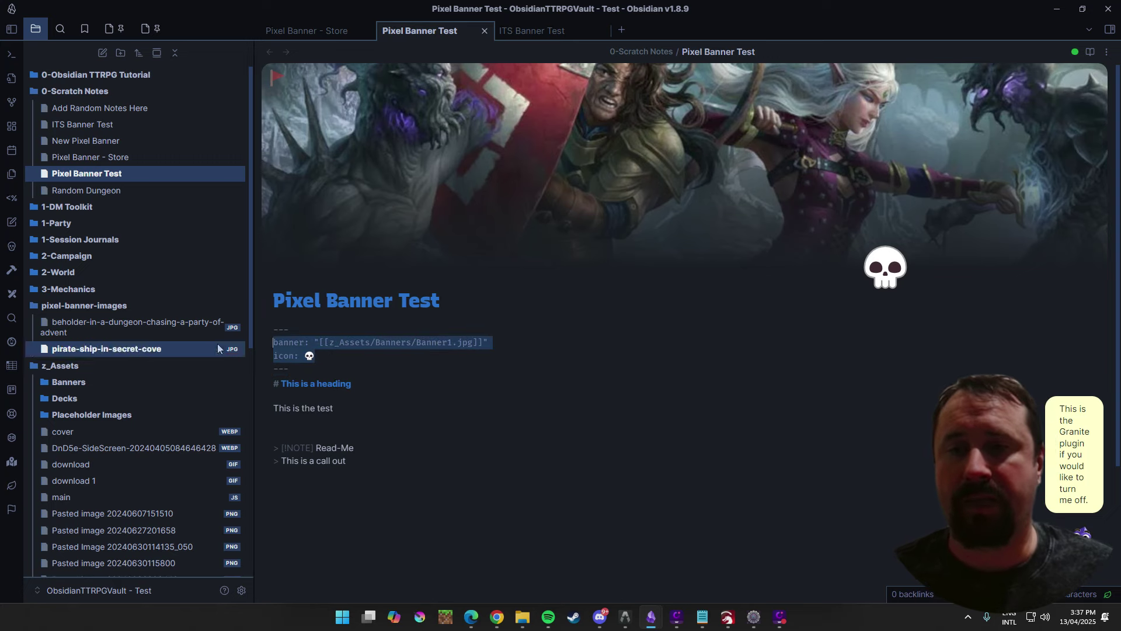
Step: Examine the custom frontmatter field names in the Pixel Banner plugin settings, then close the settings
{"action": "left_click", "coordinate": [276, 81]}
{"action": "left_click", "coordinate": [521, 150]}
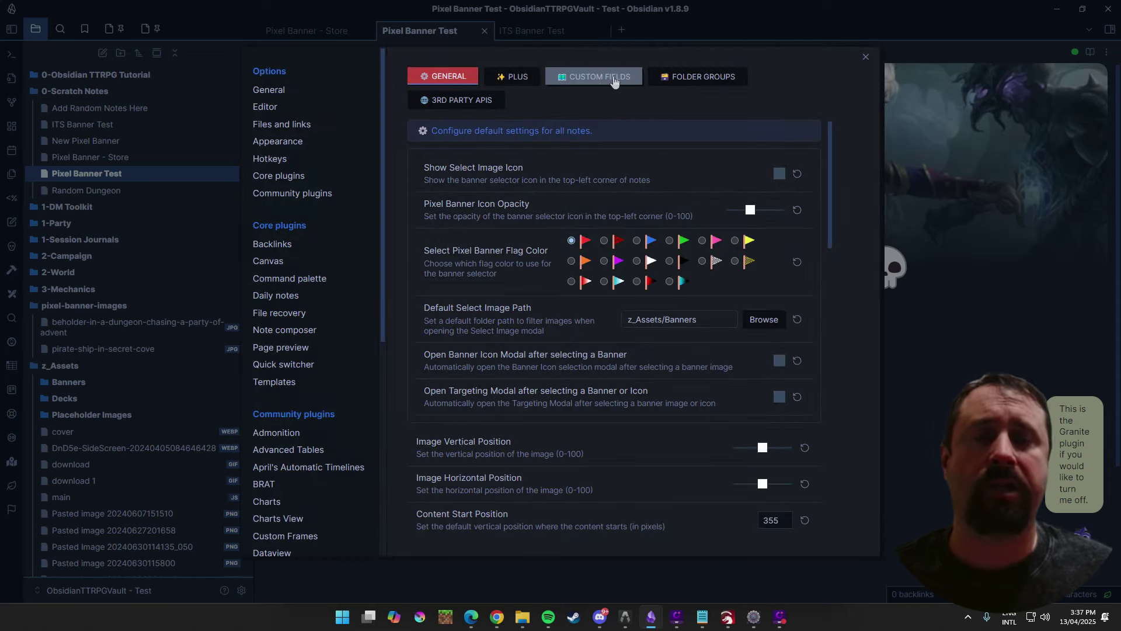
{"action": "left_click", "coordinate": [603, 80]}
{"action": "scroll", "coordinate": [773, 259], "scroll_direction": "down", "scroll_amount": 3}
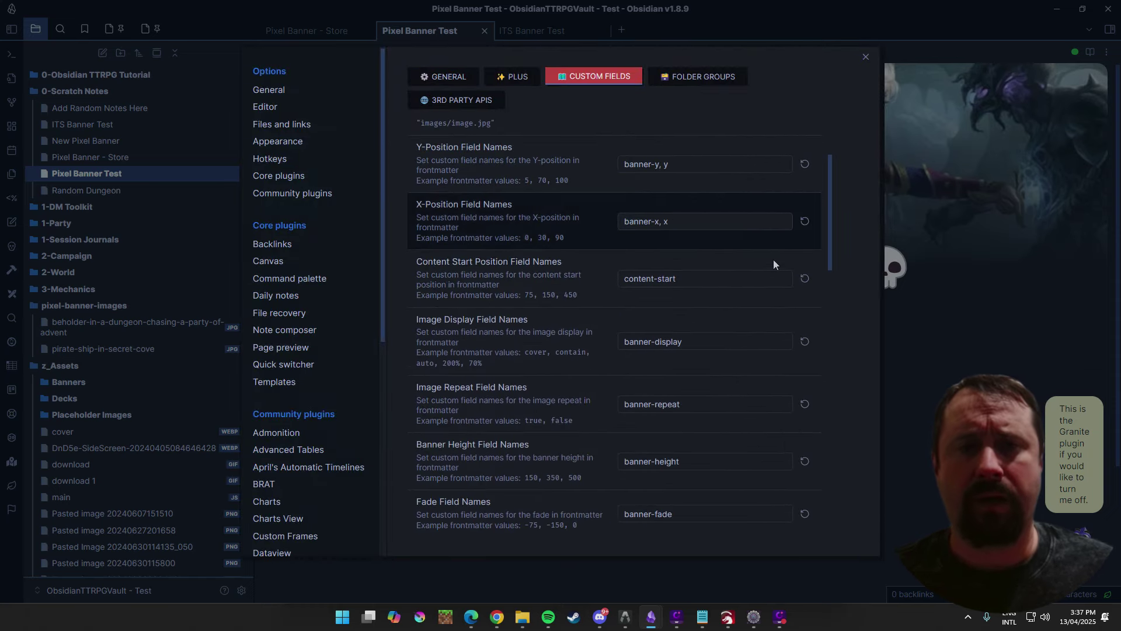
{"action": "scroll", "coordinate": [773, 259], "scroll_direction": "up", "scroll_amount": 3}
{"action": "scroll", "coordinate": [834, 209], "scroll_direction": "down", "scroll_amount": 1}
{"action": "scroll", "coordinate": [834, 214], "scroll_direction": "down", "scroll_amount": 1}
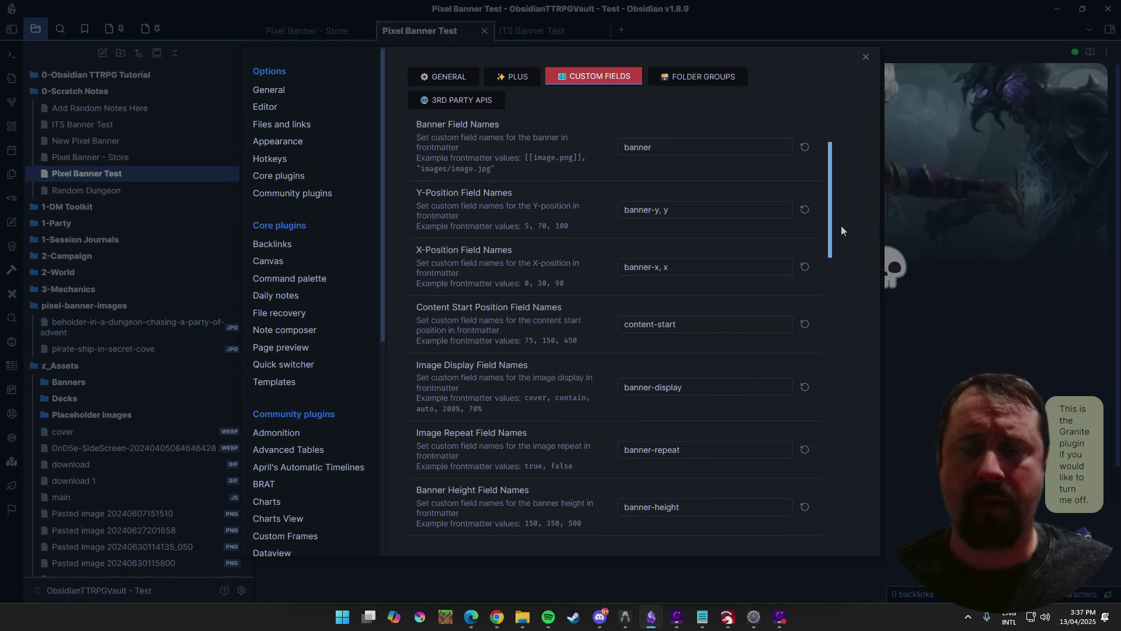
{"action": "scroll", "coordinate": [842, 227], "scroll_direction": "down", "scroll_amount": 3}
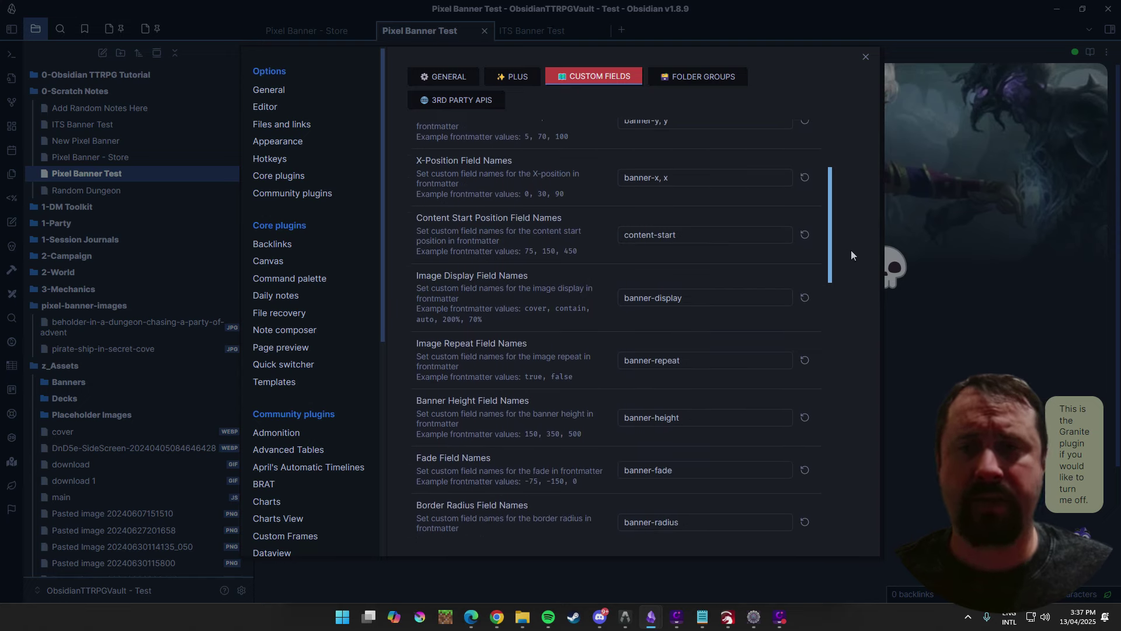
{"action": "scroll", "coordinate": [848, 292], "scroll_direction": "down", "scroll_amount": 2}
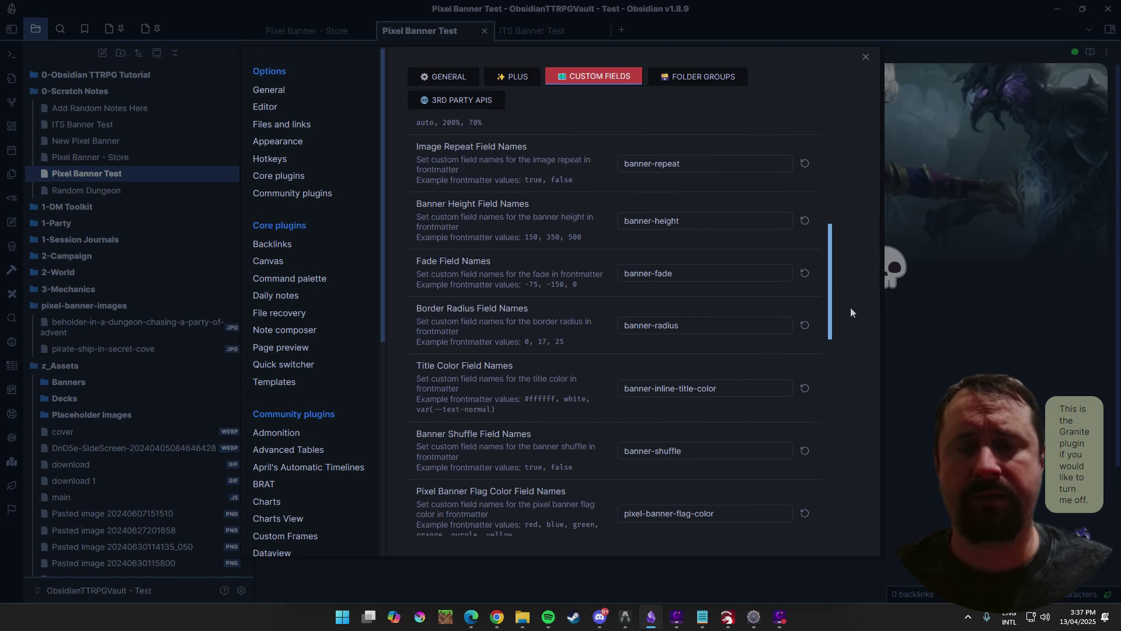
{"action": "scroll", "coordinate": [853, 309], "scroll_direction": "down", "scroll_amount": 3}
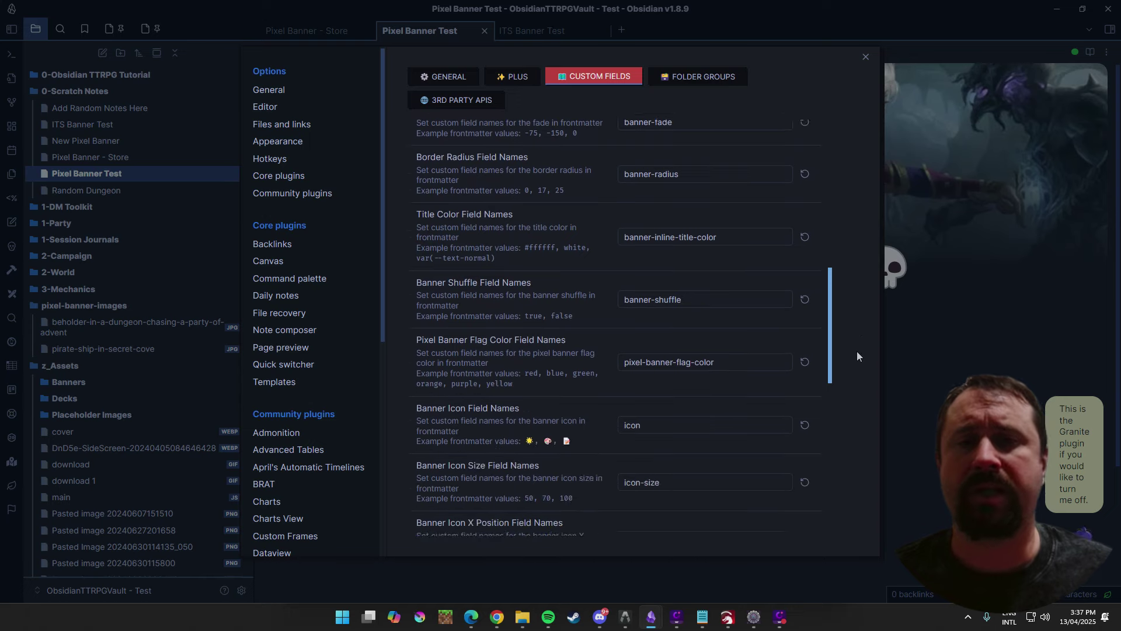
{"action": "scroll", "coordinate": [857, 315], "scroll_direction": "up", "scroll_amount": 3}
{"action": "scroll", "coordinate": [855, 313], "scroll_direction": "up", "scroll_amount": 1}
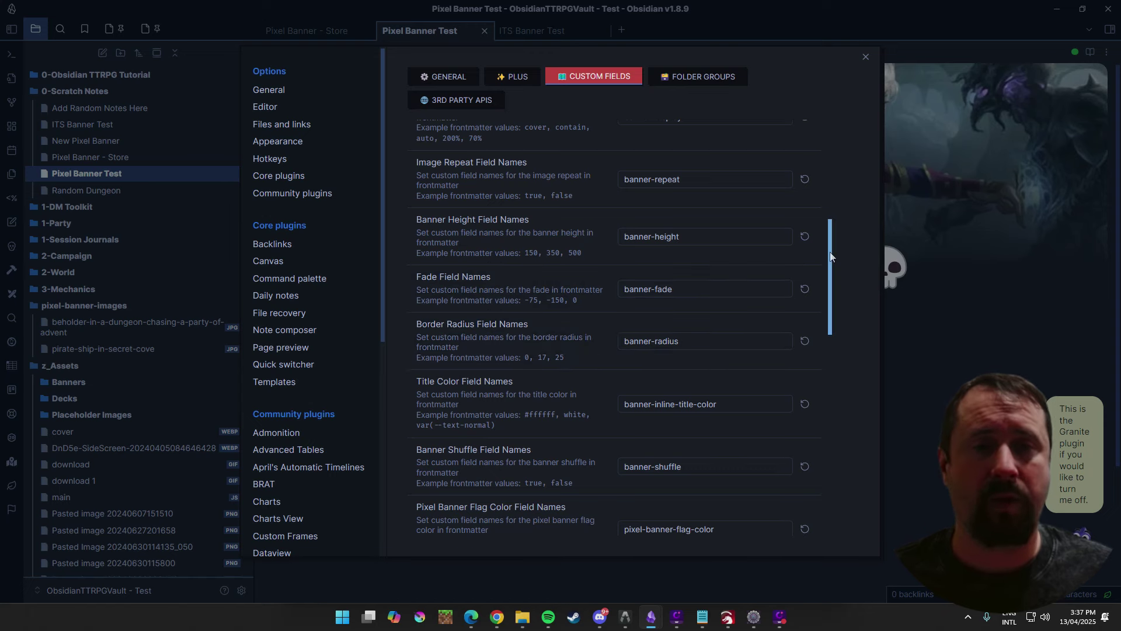
{"action": "left_click_drag", "start_coordinate": [830, 257], "coordinate": [808, 87]}
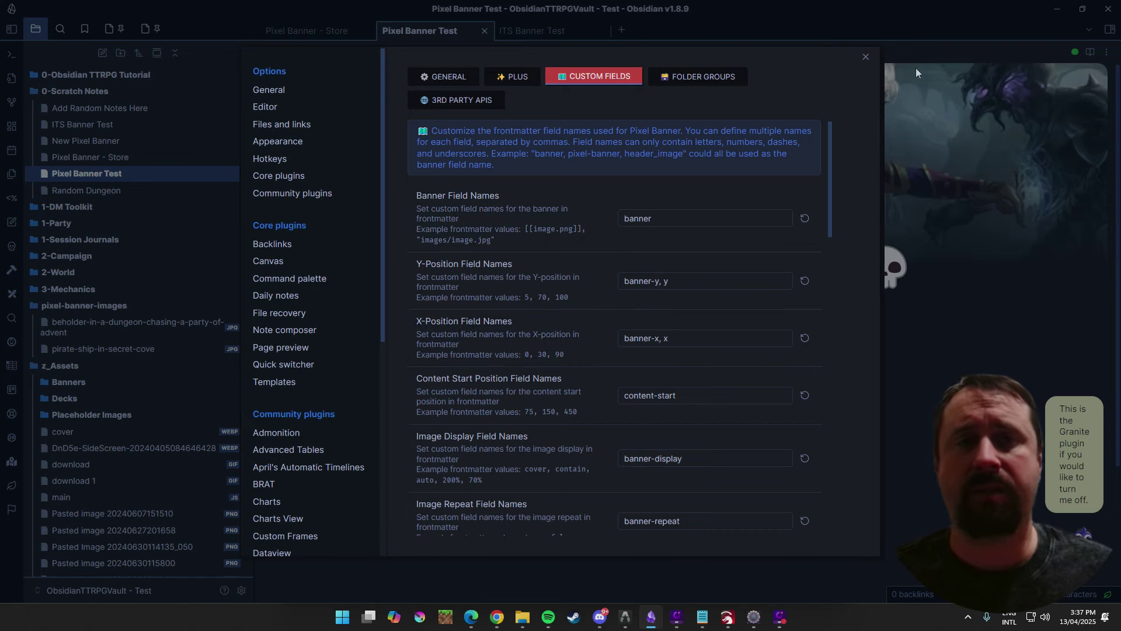
{"action": "left_click", "coordinate": [865, 58]}
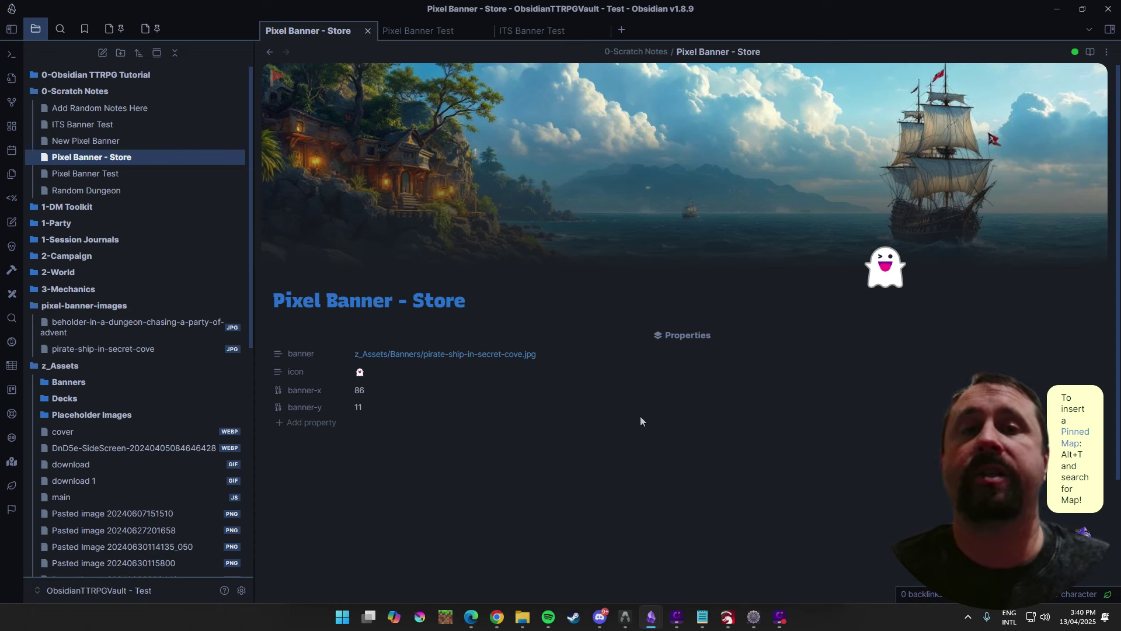
Step: Choose the free aurora borealis over a snow-covered forest banner from the Pixel Banner Plus Store for the Pixel Banner - Store note
{"action": "left_click", "coordinate": [280, 81]}
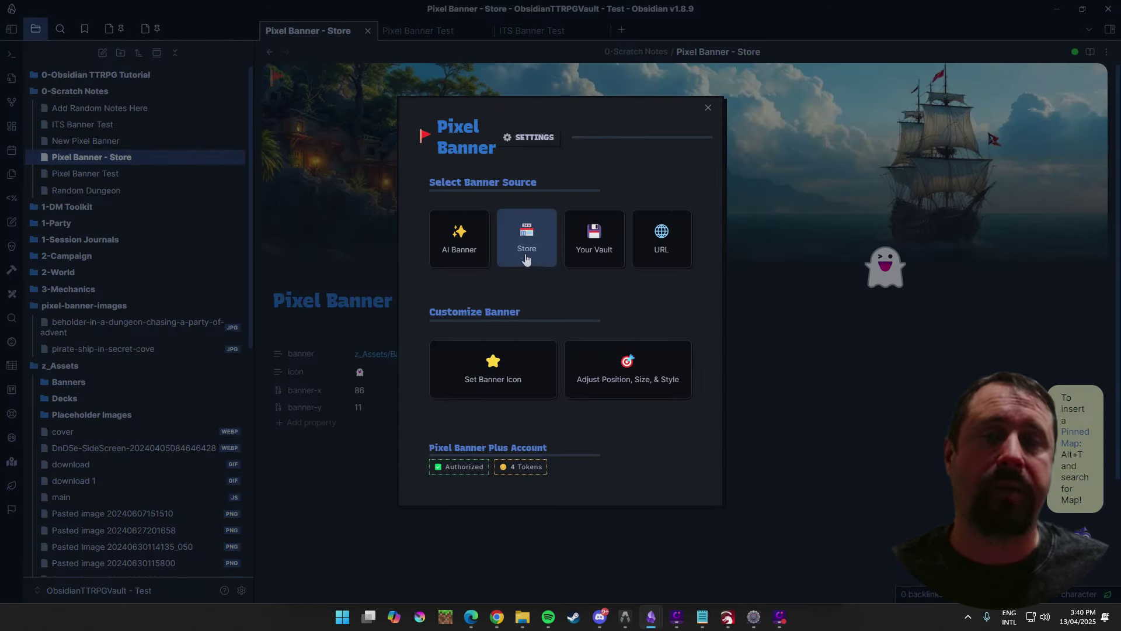
{"action": "left_click", "coordinate": [527, 240]}
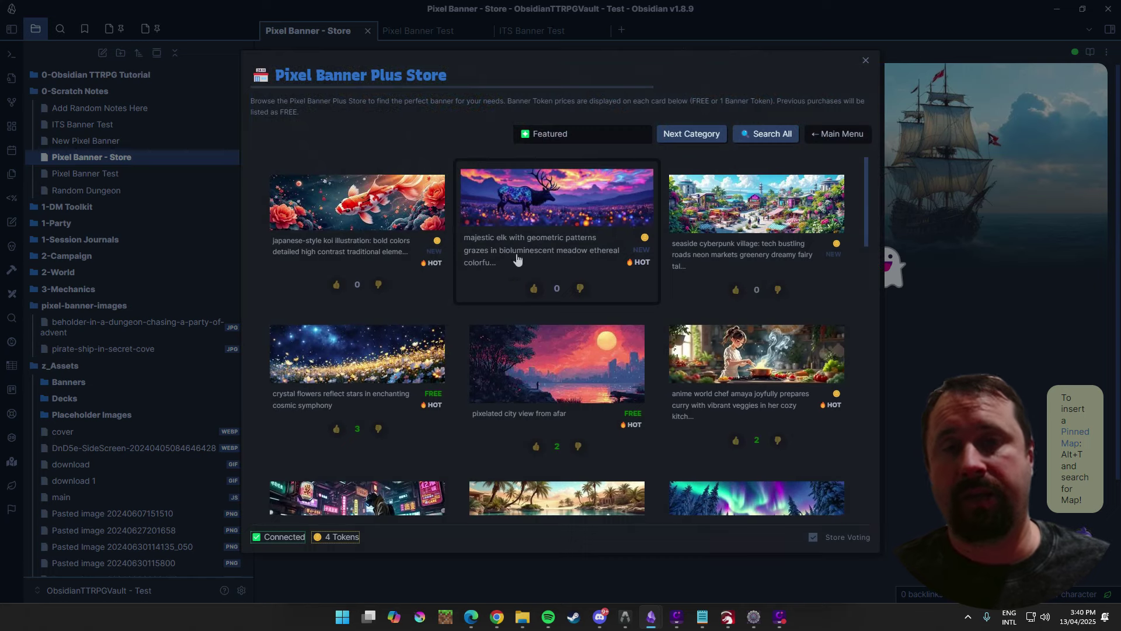
{"action": "scroll", "coordinate": [555, 292], "scroll_direction": "down", "scroll_amount": 5}
{"action": "scroll", "coordinate": [566, 321], "scroll_direction": "up", "scroll_amount": 5}
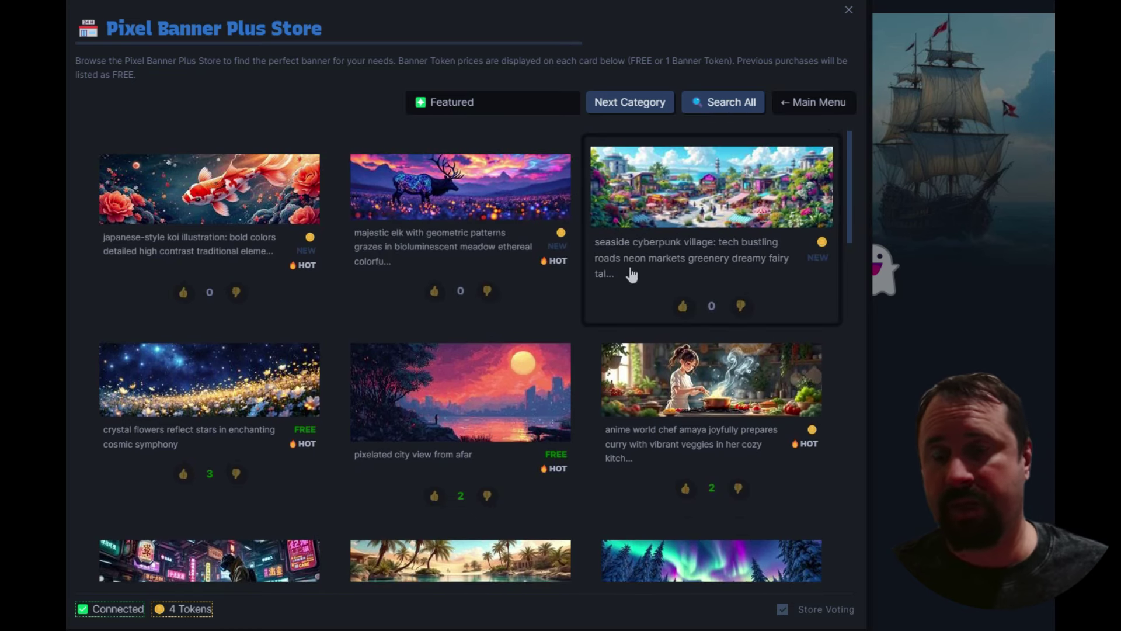
{"action": "scroll", "coordinate": [678, 344], "scroll_direction": "down", "scroll_amount": 3}
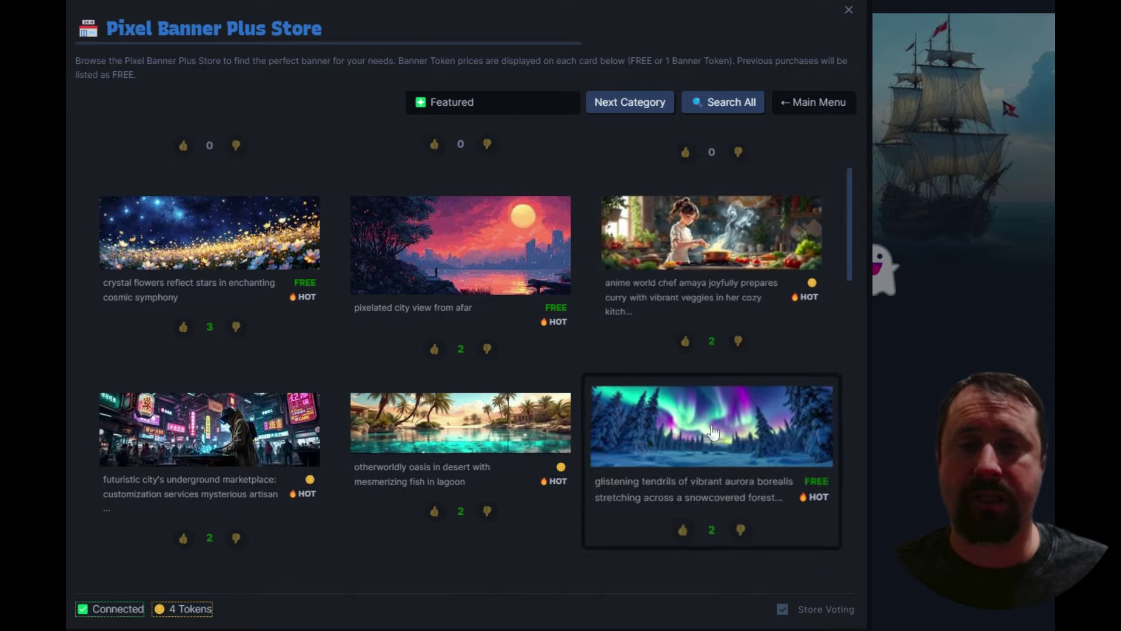
{"action": "scroll", "coordinate": [679, 234], "scroll_direction": "down", "scroll_amount": 2}
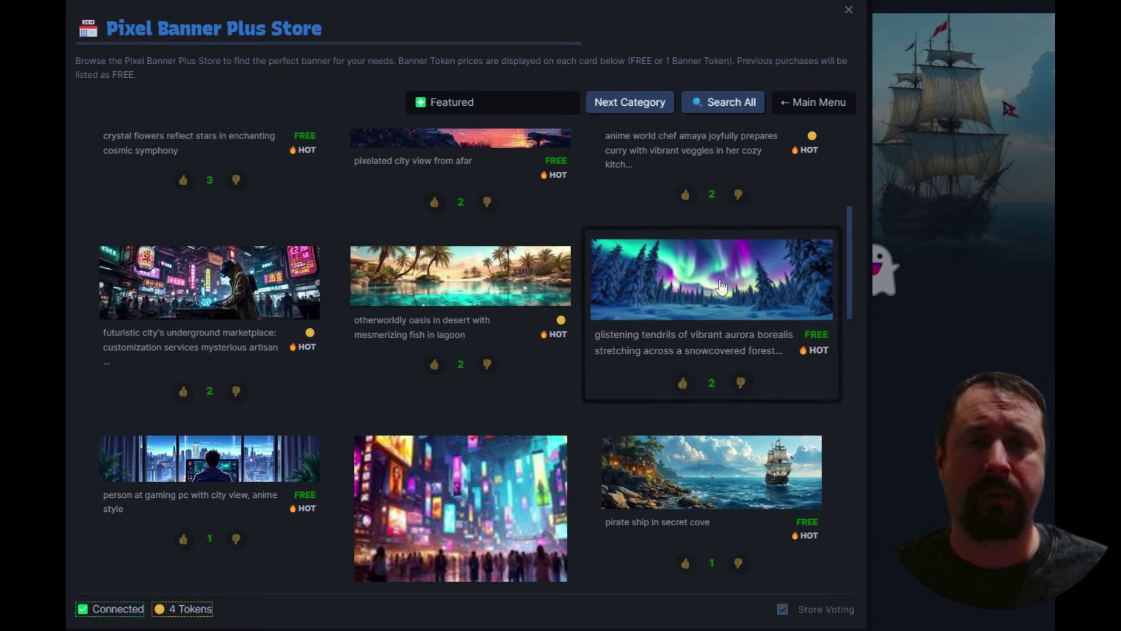
{"action": "left_click", "coordinate": [673, 286]}
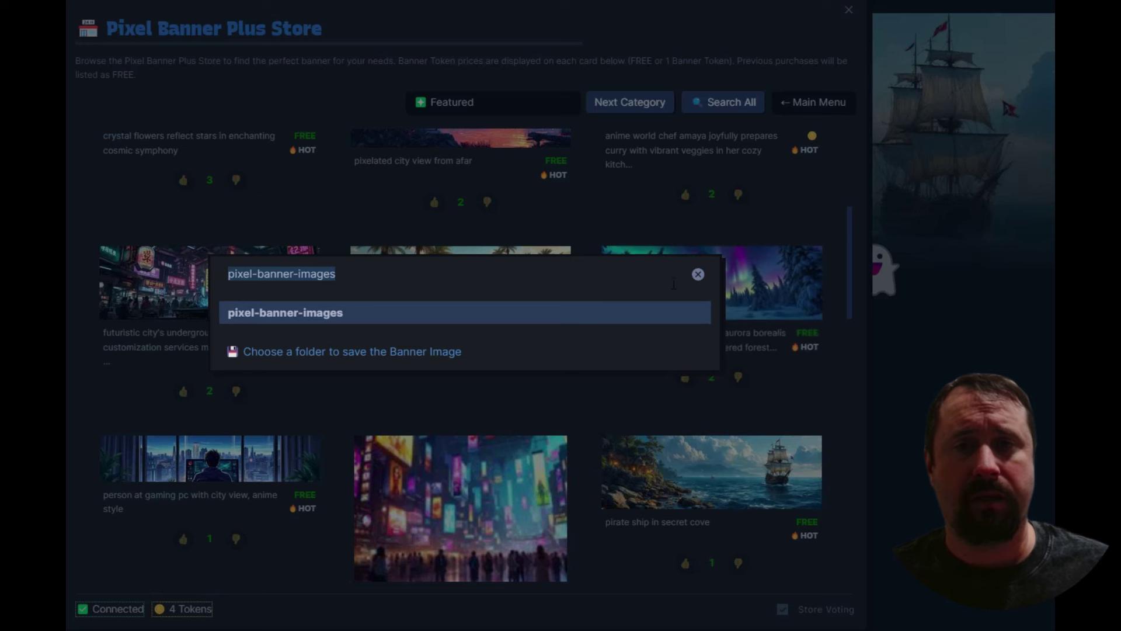
Step: Save the aurora image to z_Assets/Banners under its suggested file name, use it as the banner, and dismiss the follow-up dialogs
{"action": "left_click", "coordinate": [361, 285]}
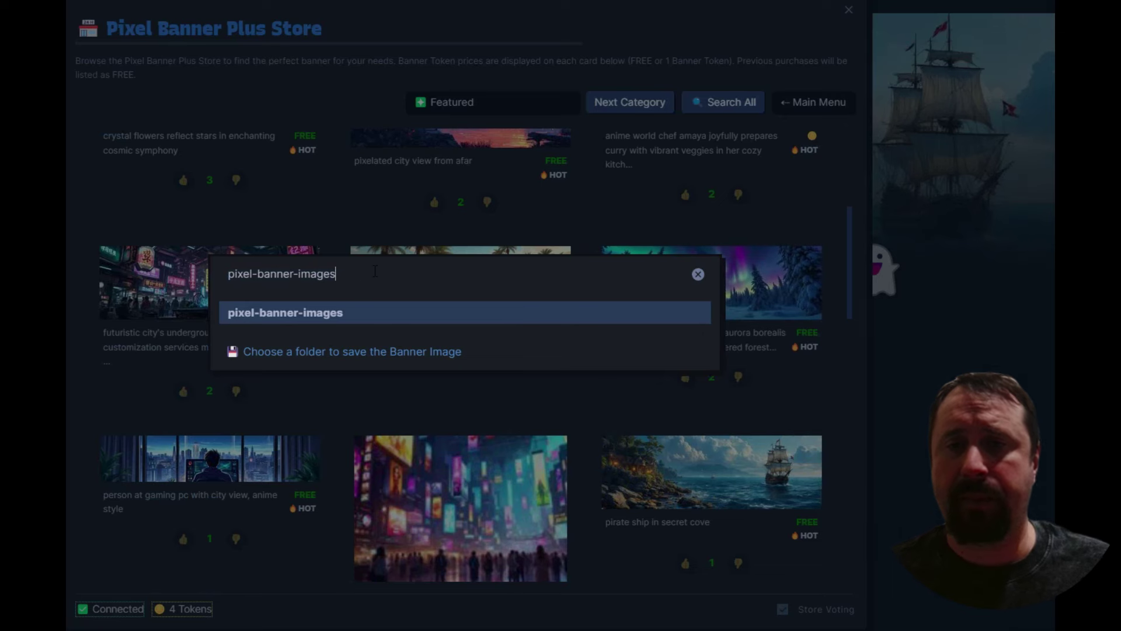
{"action": "key", "text": "ctrl+a"}
{"action": "type", "text": "z_"}
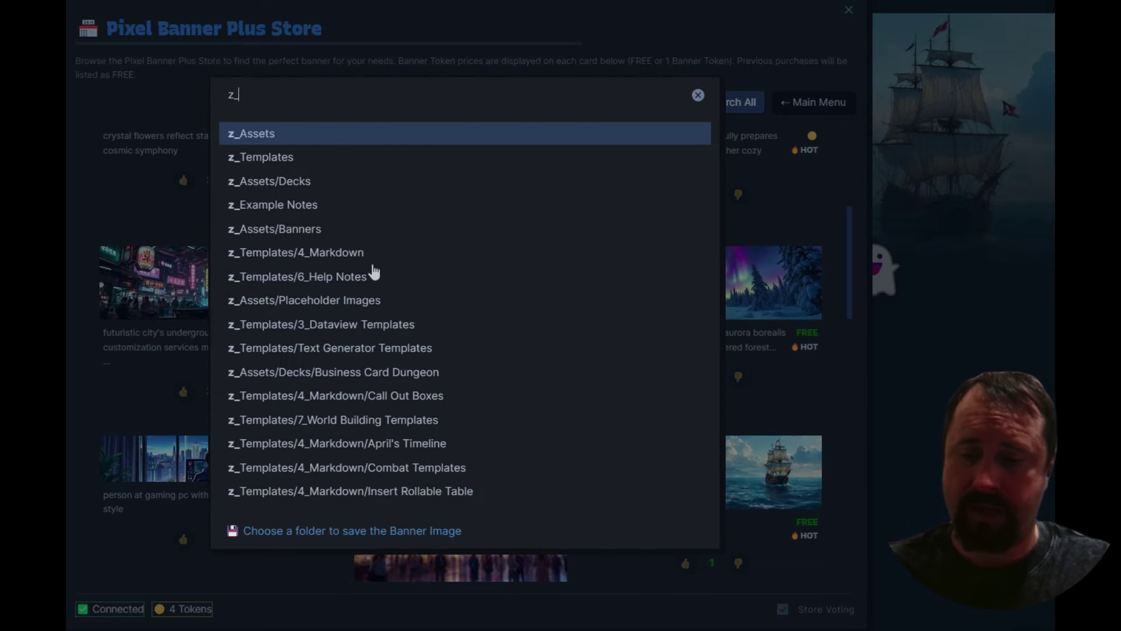
{"action": "type", "text": "Assets"}
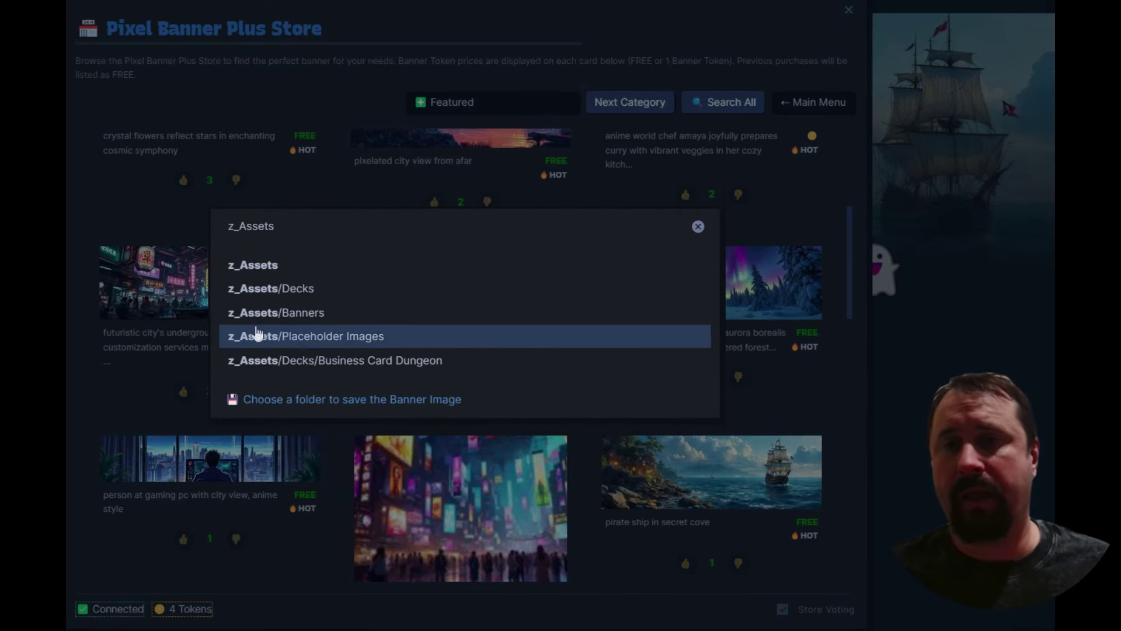
{"action": "left_click", "coordinate": [283, 314]}
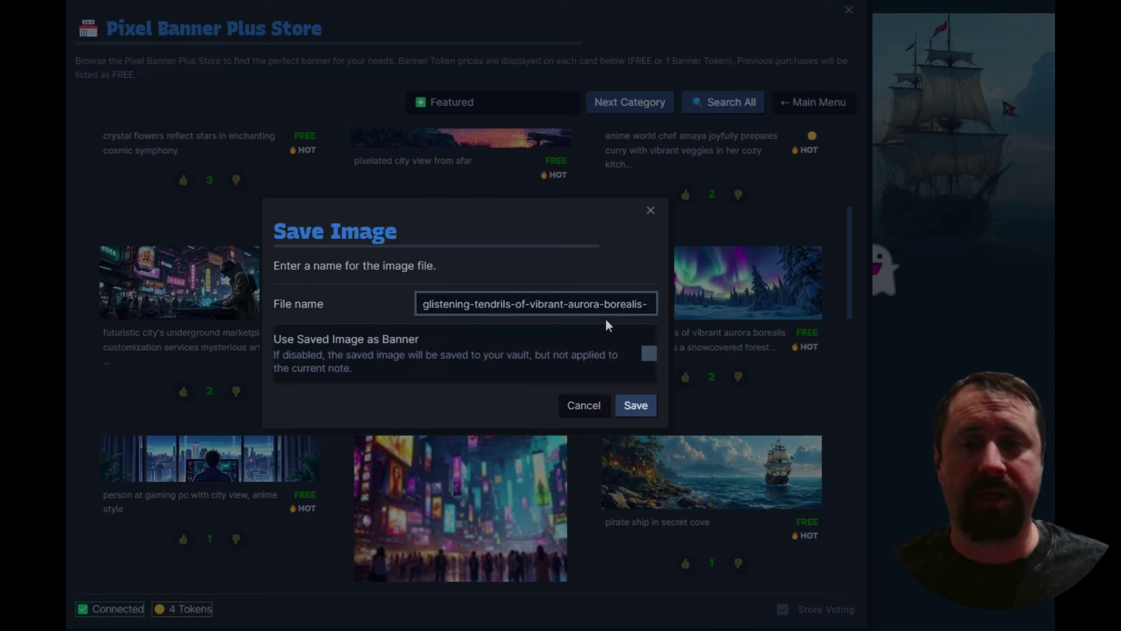
{"action": "left_click", "coordinate": [645, 405]}
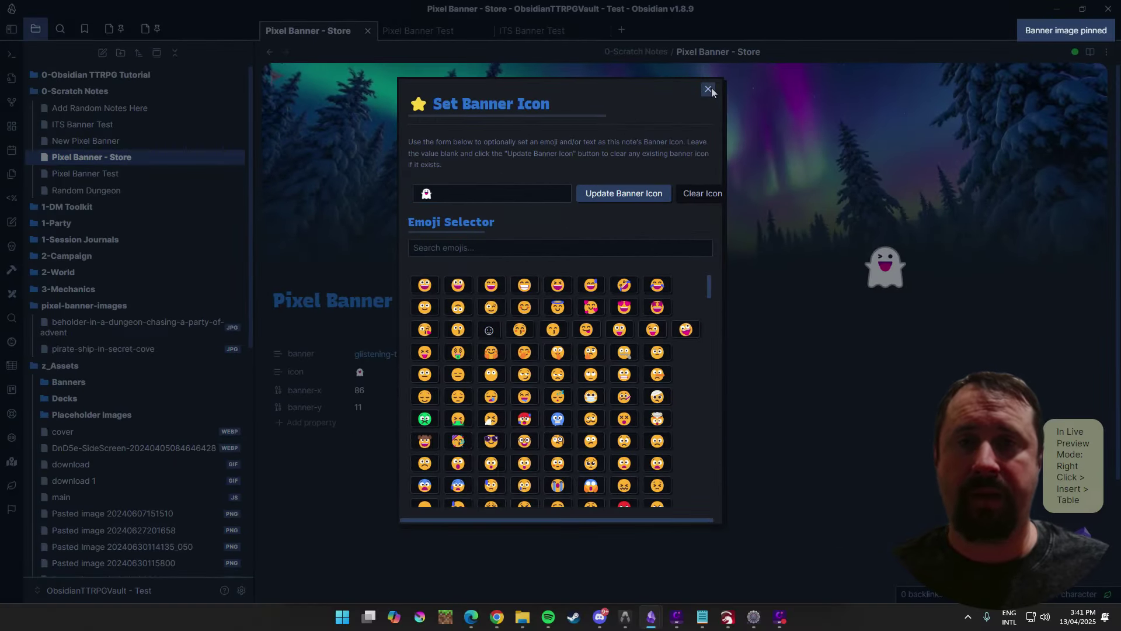
{"action": "left_click", "coordinate": [710, 89]}
{"action": "left_click", "coordinate": [711, 57]}
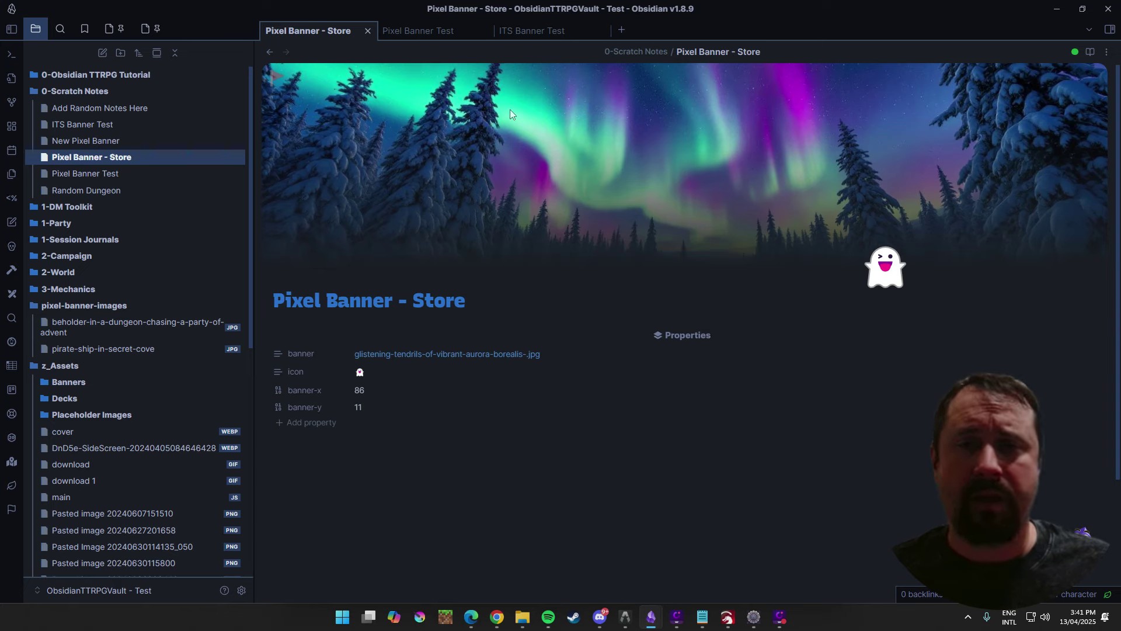
Step: Open the AI banner generator and enter the prompt "Goblins riding wolves through the snow"
{"action": "left_click", "coordinate": [277, 80]}
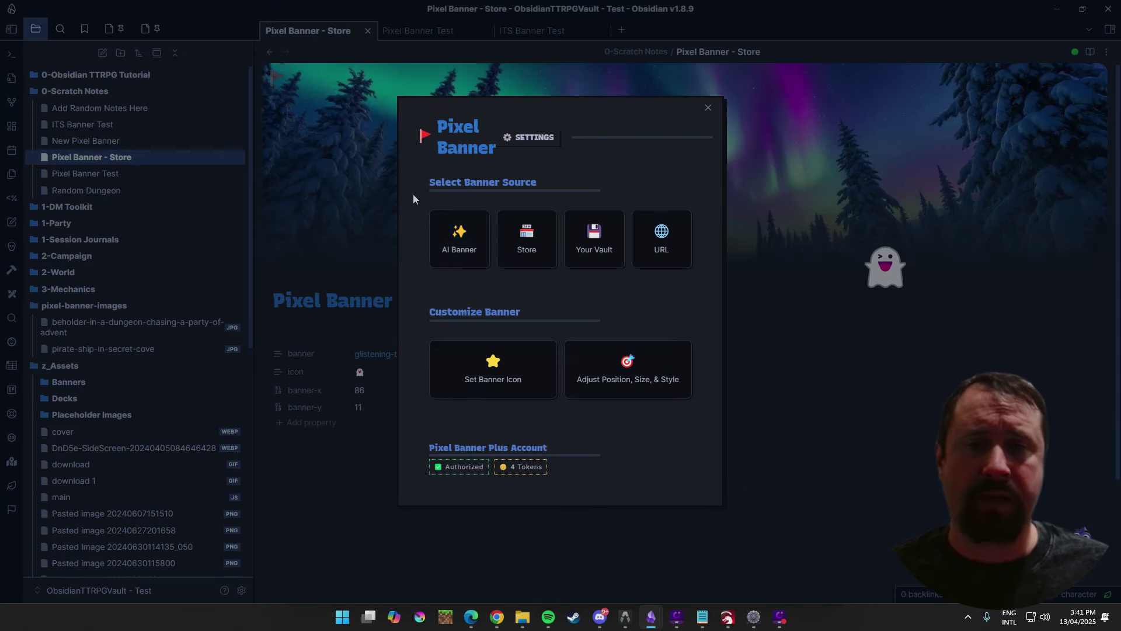
{"action": "left_click", "coordinate": [464, 236]}
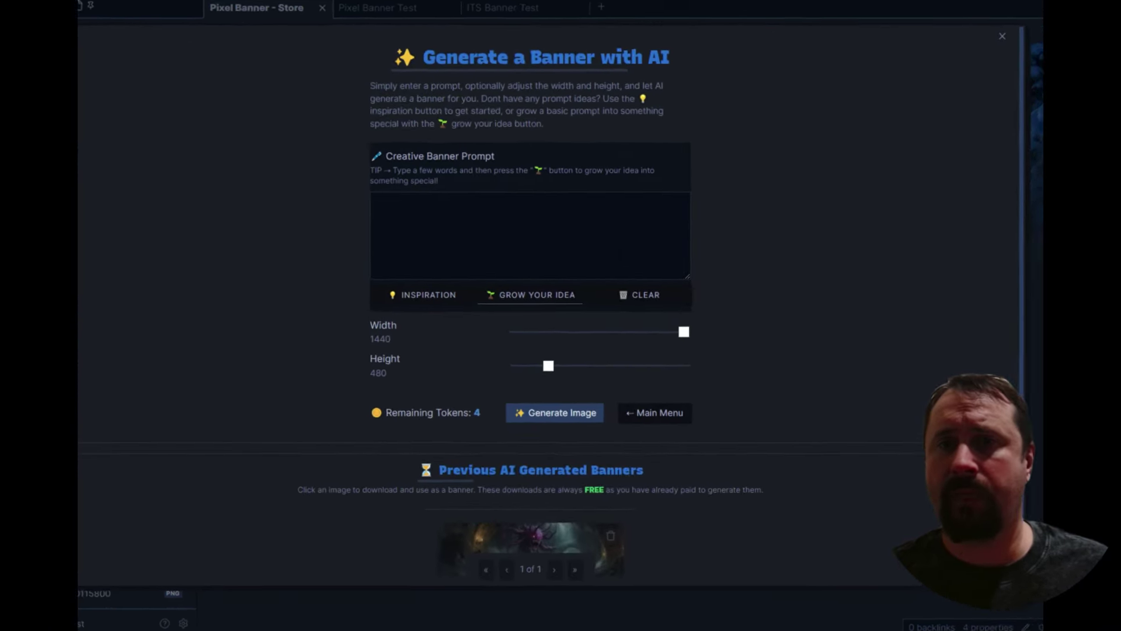
{"action": "left_click", "coordinate": [504, 228]}
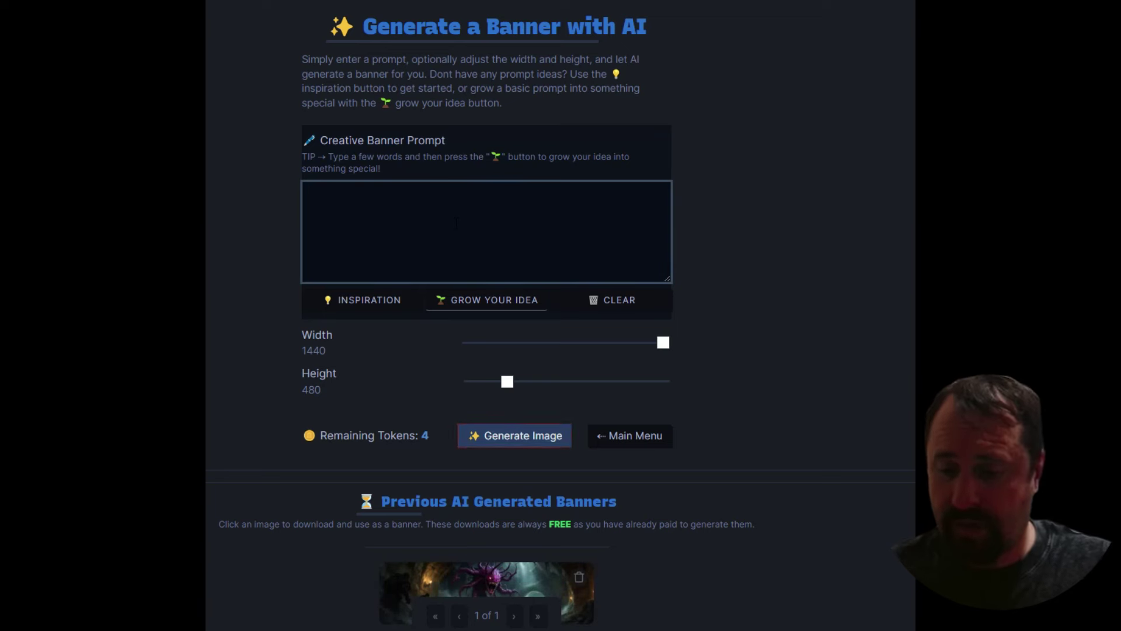
{"action": "type", "text": "Goblins"}
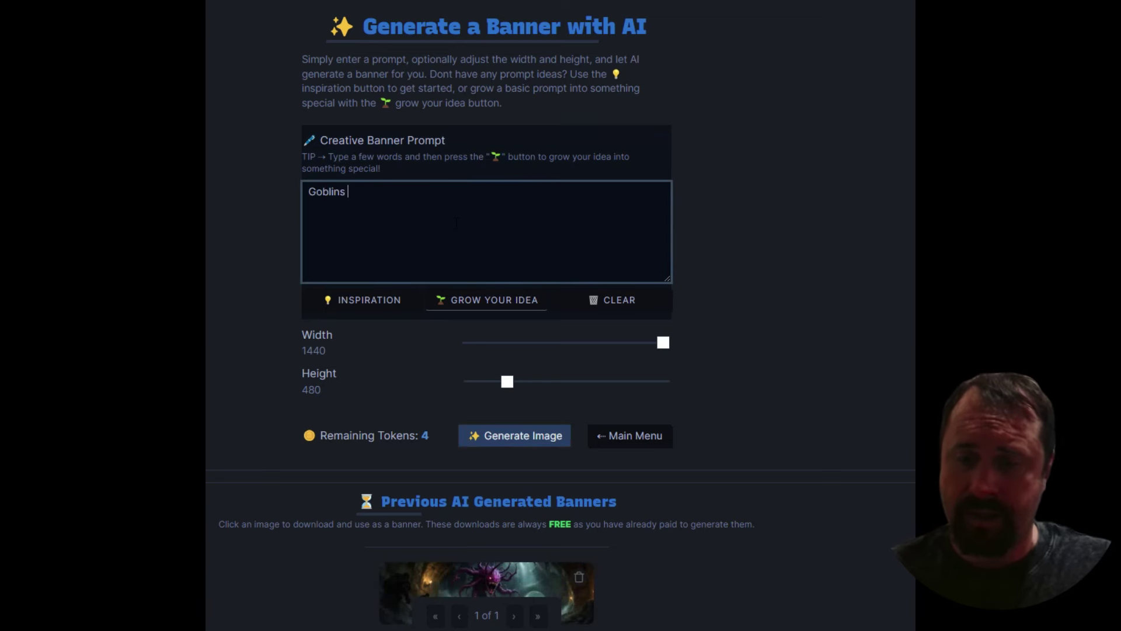
{"action": "type", "text": " riding wolves through the snow"}
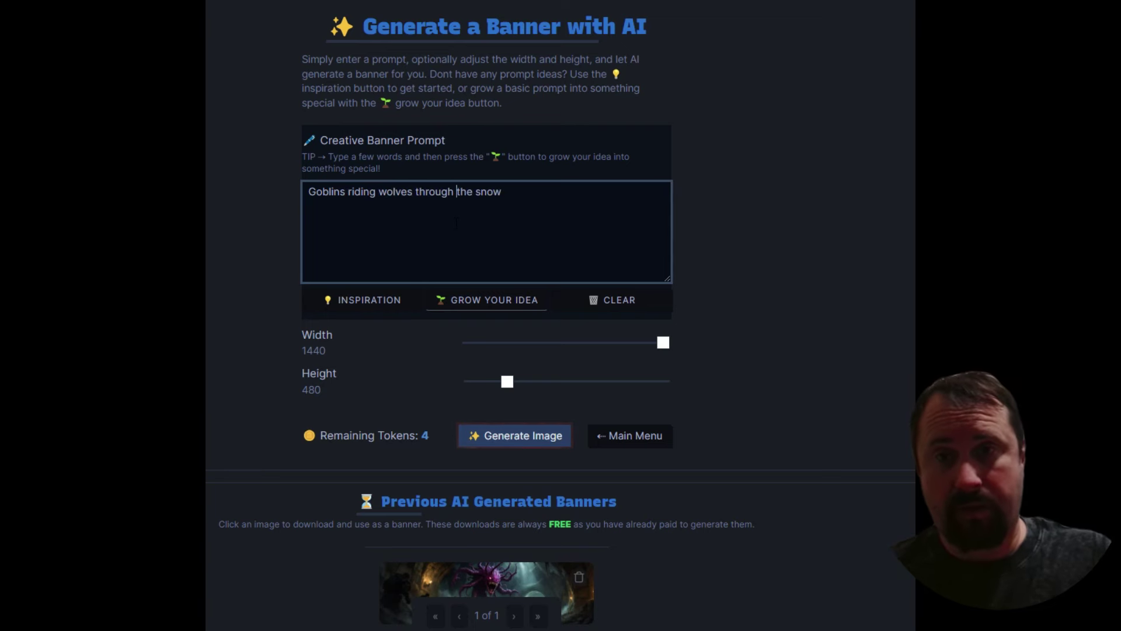
Step: Reword the AI banner prompt to "Goblins riding wolves through a snowy forest"
{"action": "left_click", "coordinate": [456, 222]}
{"action": "key", "text": "Delete"}
{"action": "key", "text": "Delete"}
{"action": "key", "text": "Delete"}
{"action": "type", "text": "a"}
{"action": "key", "text": "End"}
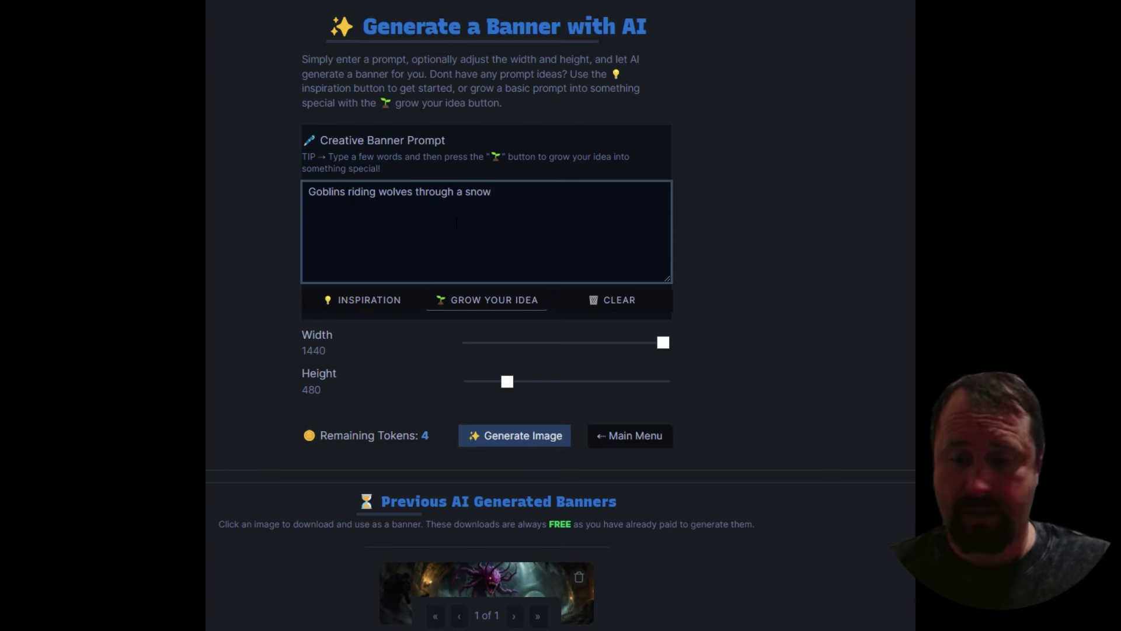
{"action": "type", "text": "y forest"}
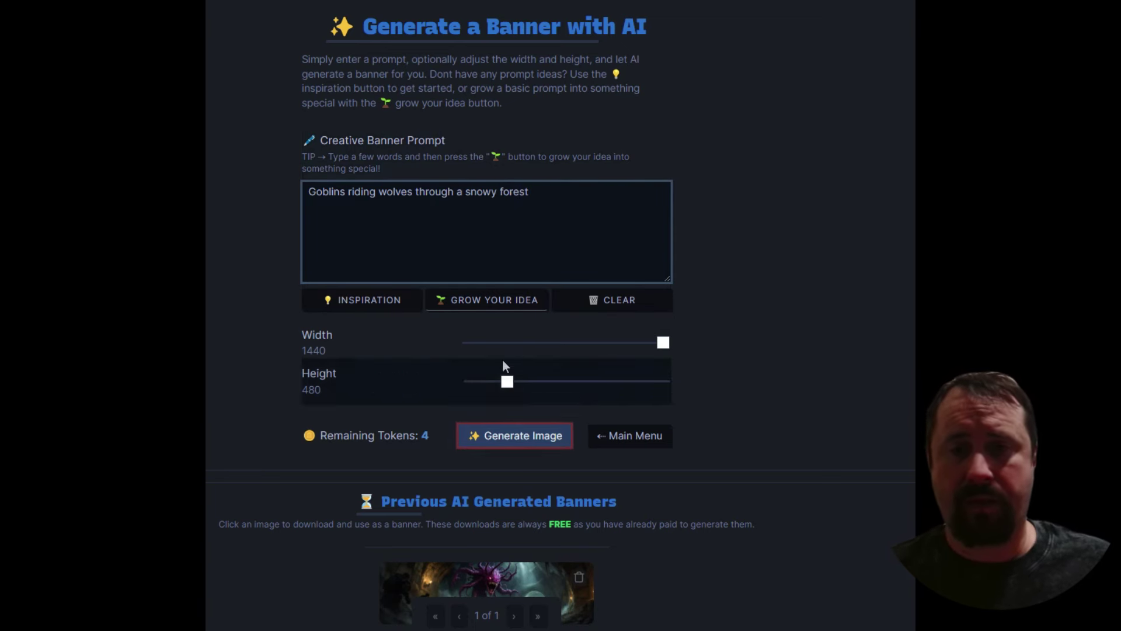
Step: Expand the prompt with Grow Your Idea, review the expanded text, and generate the banner image from it
{"action": "left_click", "coordinate": [478, 303]}
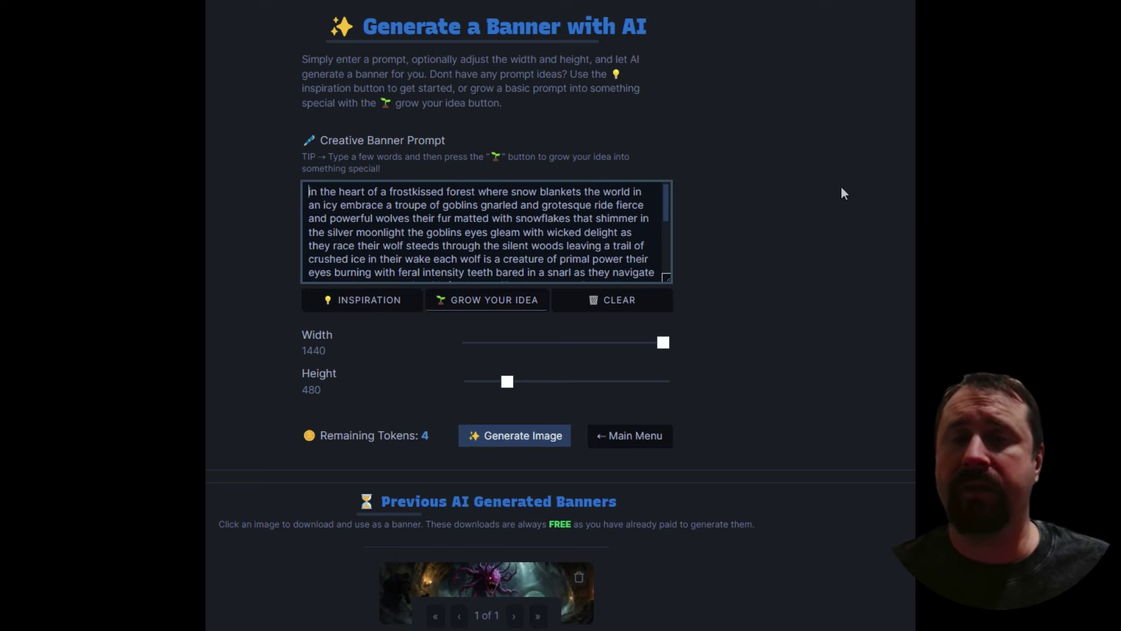
{"action": "scroll", "coordinate": [585, 234], "scroll_direction": "down", "scroll_amount": 5}
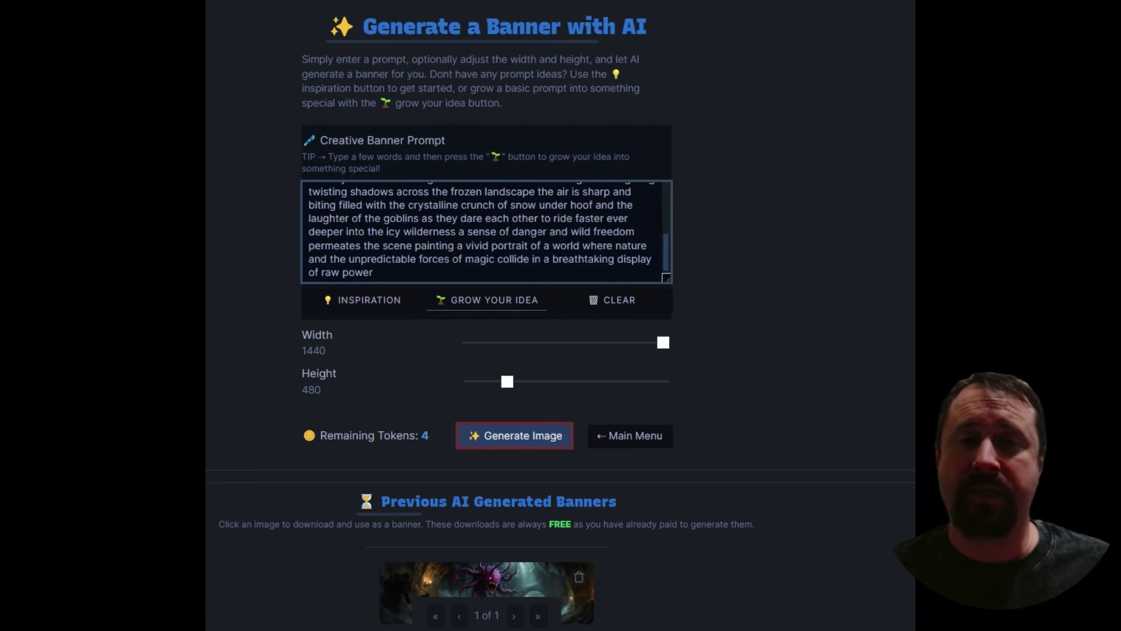
{"action": "scroll", "coordinate": [585, 234], "scroll_direction": "up", "scroll_amount": 5}
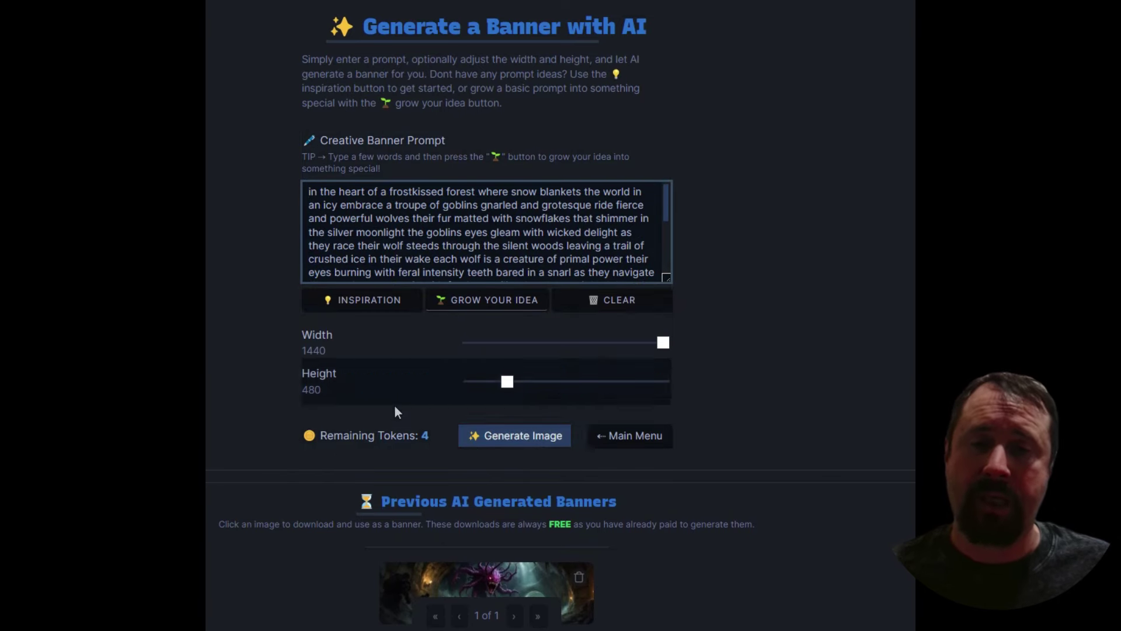
{"action": "left_click", "coordinate": [538, 445]}
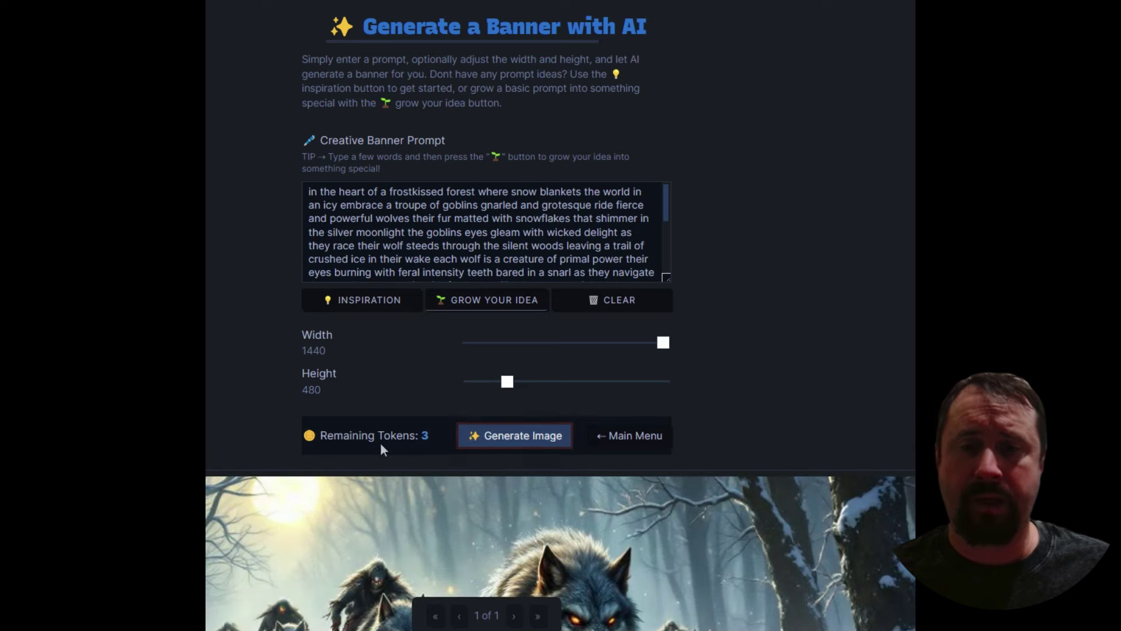
Step: Save the generated wolf image to z_Assets/Banners under its suggested file name, use it as the banner, and dismiss the banner icon dialog
{"action": "scroll", "coordinate": [381, 442], "scroll_direction": "down", "scroll_amount": 5}
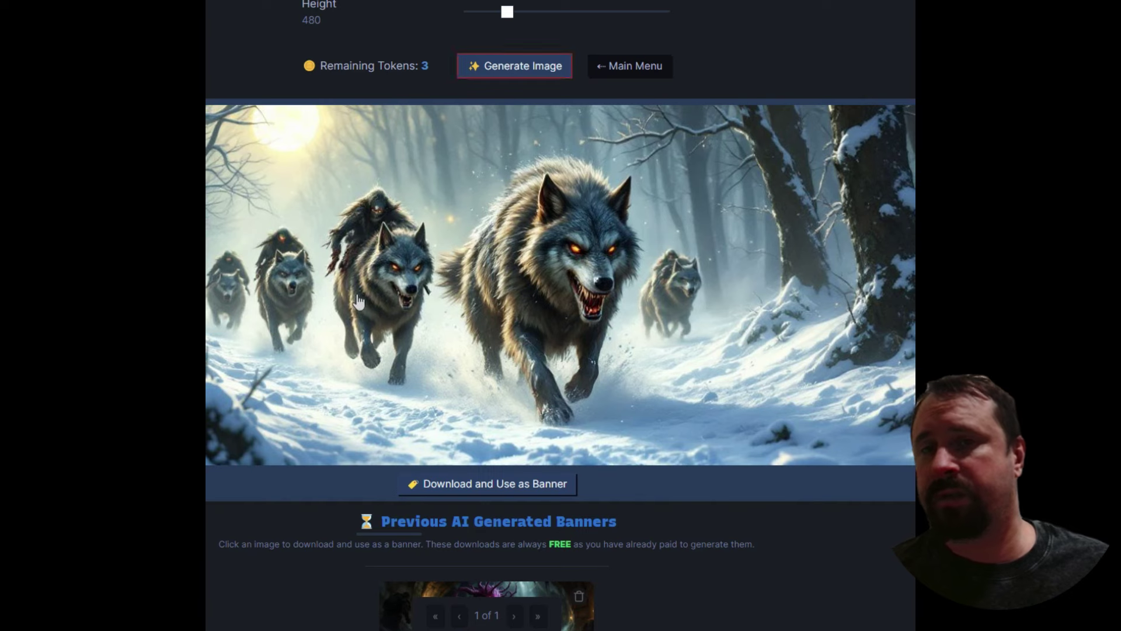
{"action": "scroll", "coordinate": [653, 268], "scroll_direction": "down", "scroll_amount": 1}
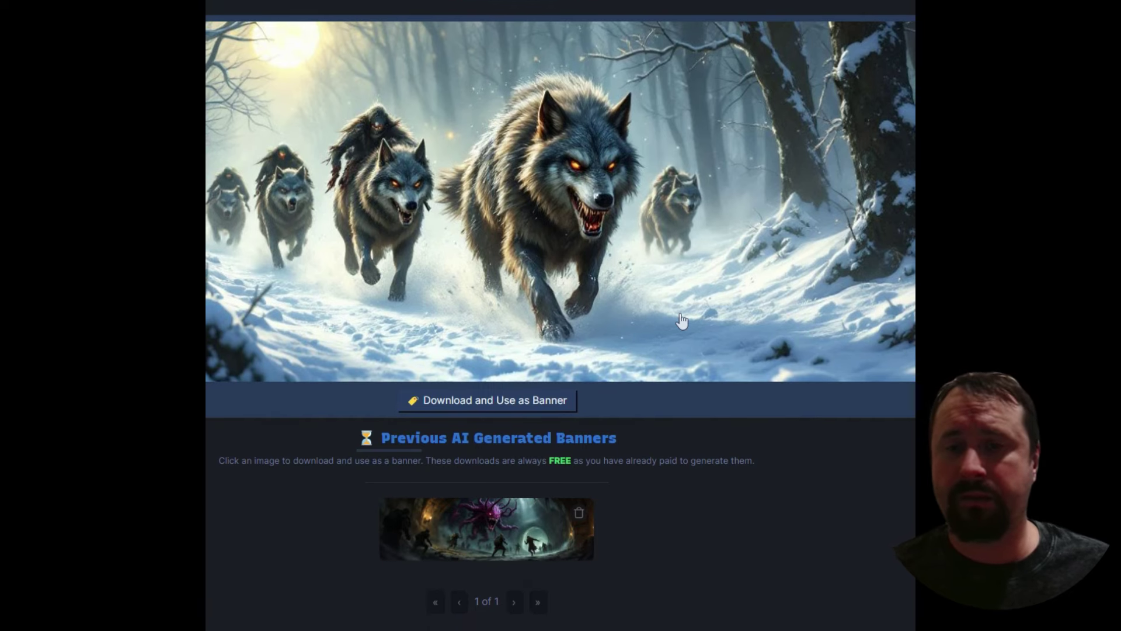
{"action": "left_click", "coordinate": [480, 405]}
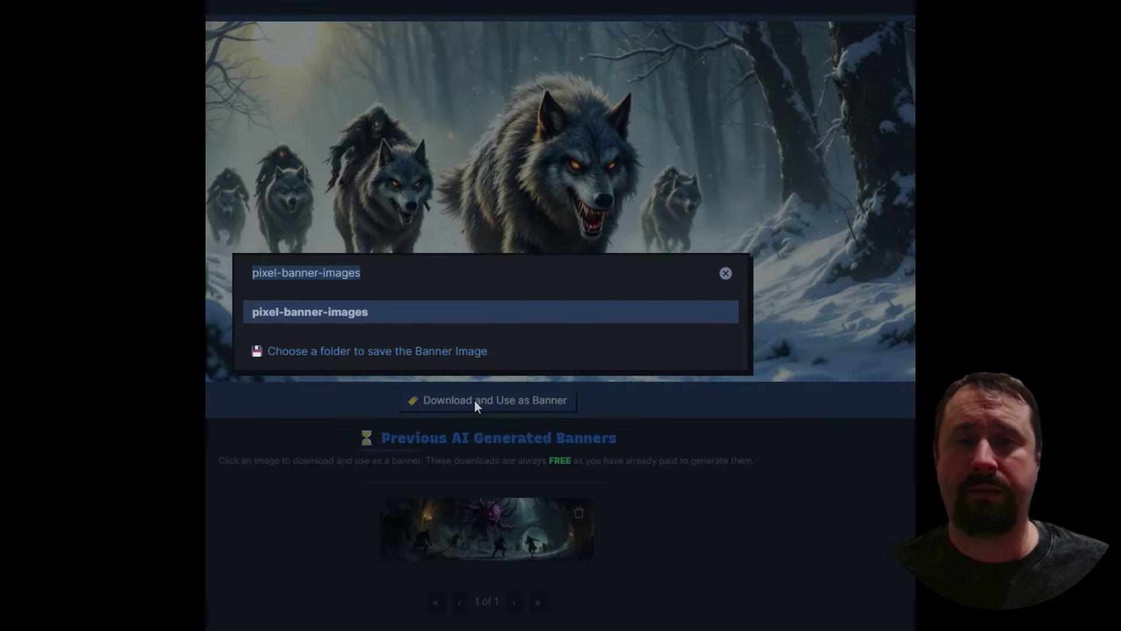
{"action": "left_click", "coordinate": [361, 280]}
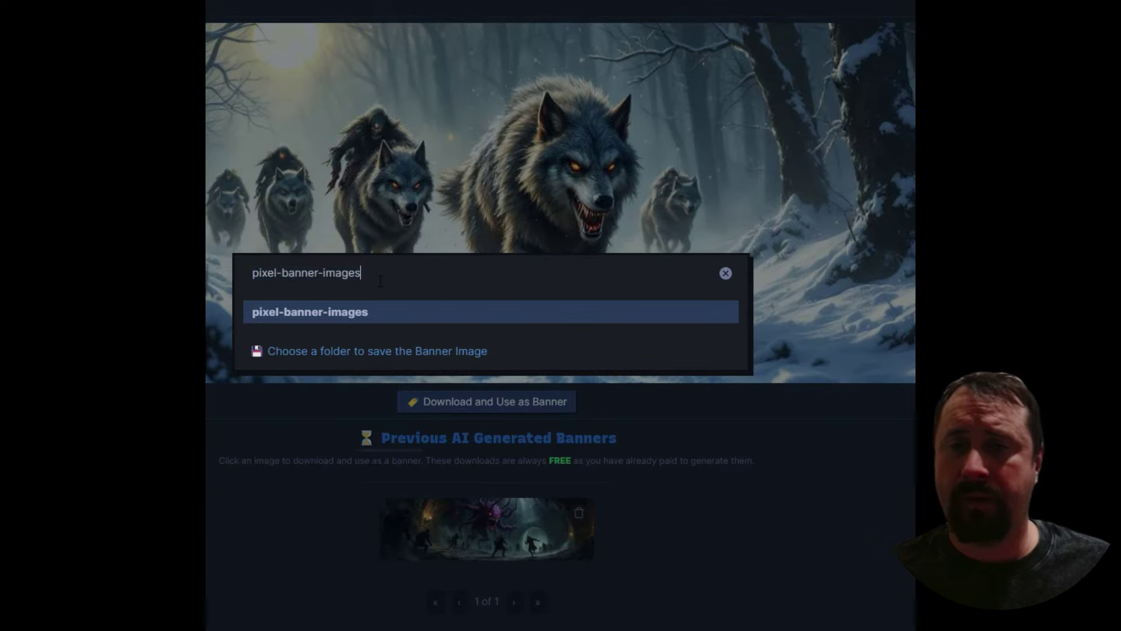
{"action": "key", "text": "ctrl+a"}
{"action": "type", "text": "z_"}
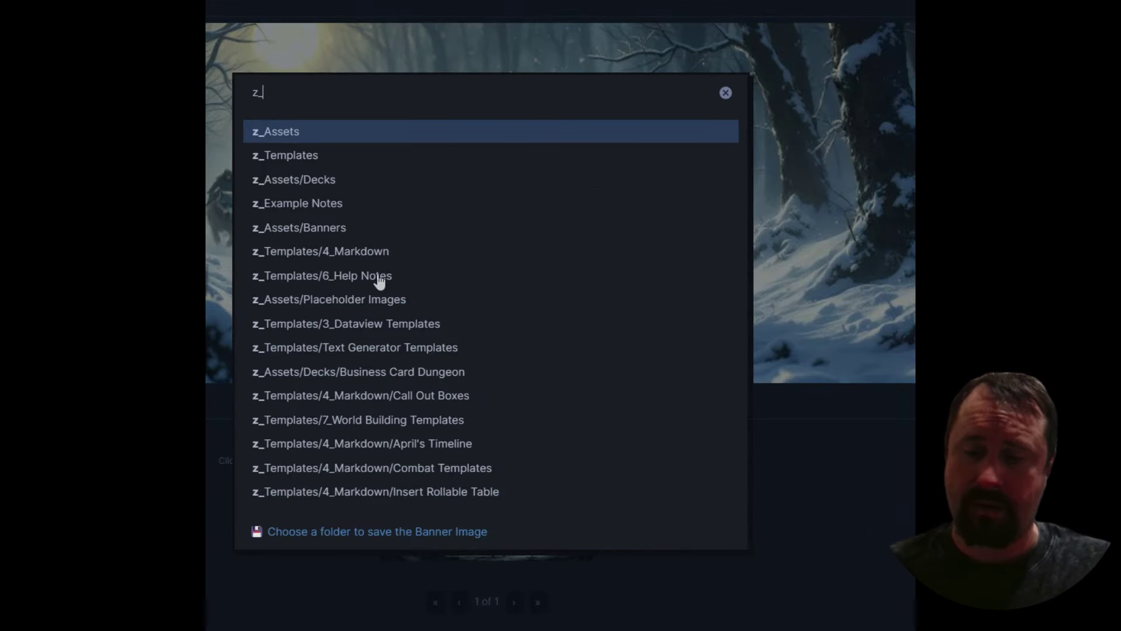
{"action": "type", "text": "Ass"}
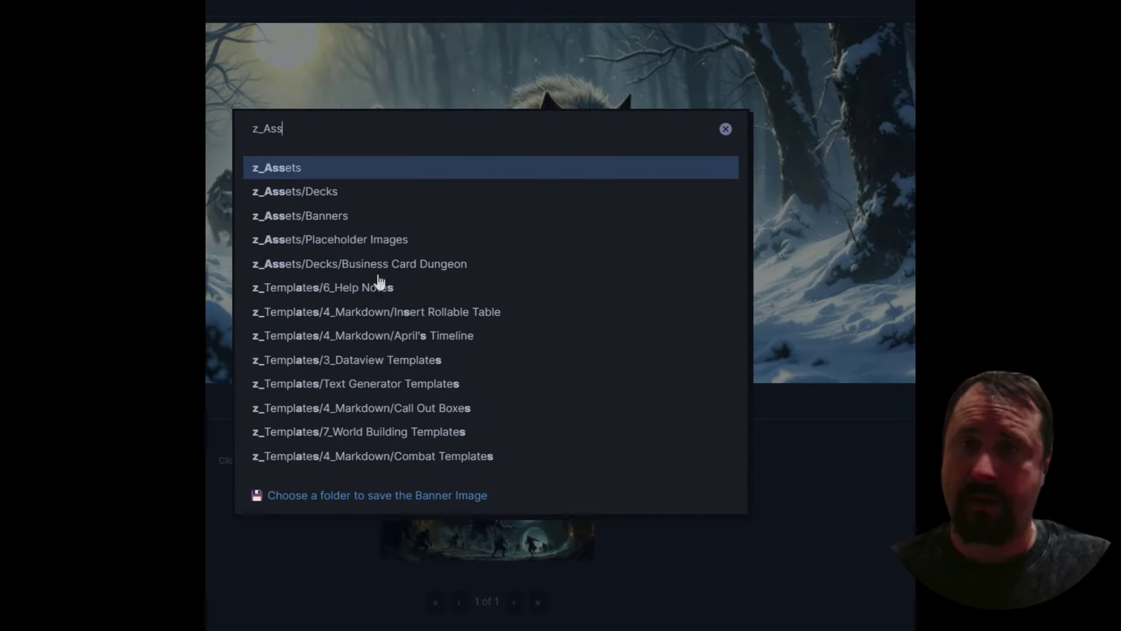
{"action": "left_click", "coordinate": [325, 217]}
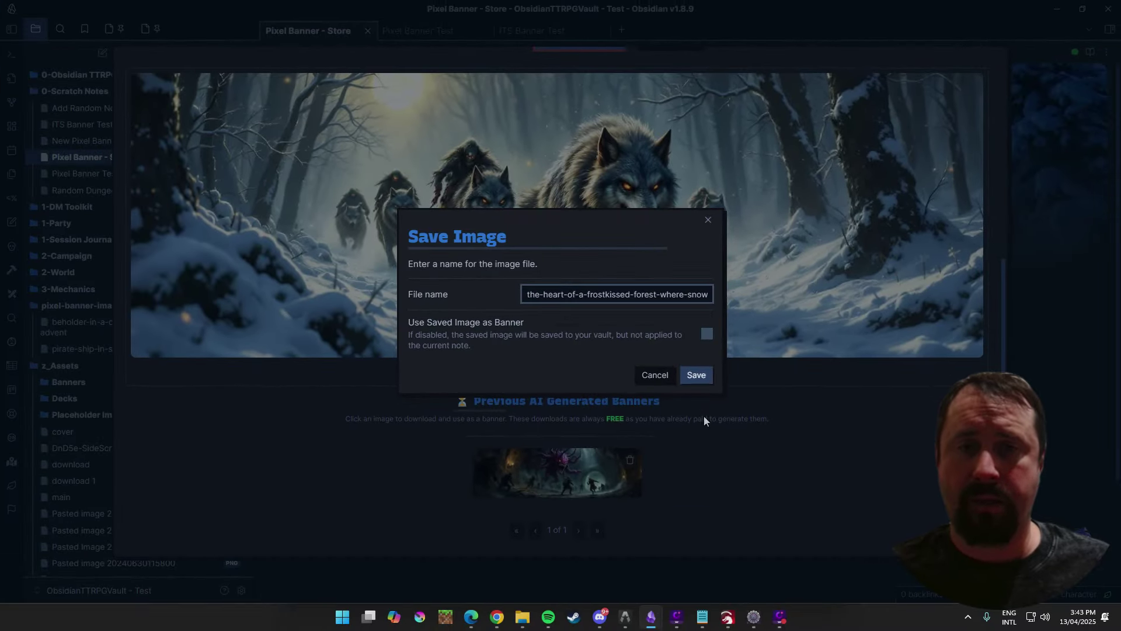
{"action": "left_click", "coordinate": [701, 375]}
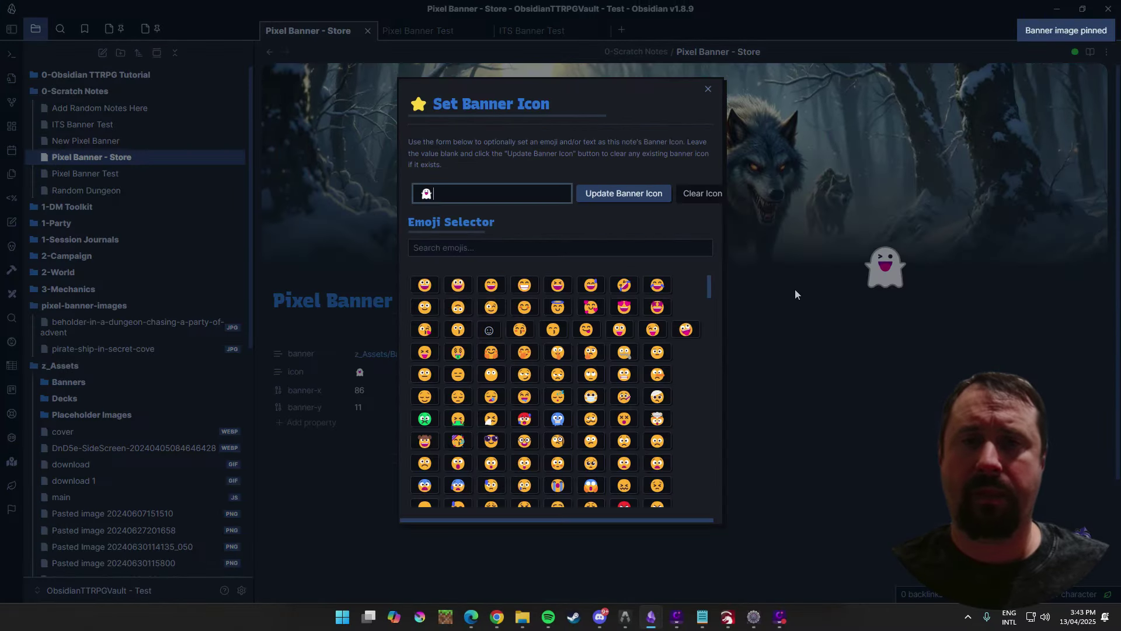
{"action": "left_click", "coordinate": [708, 89]}
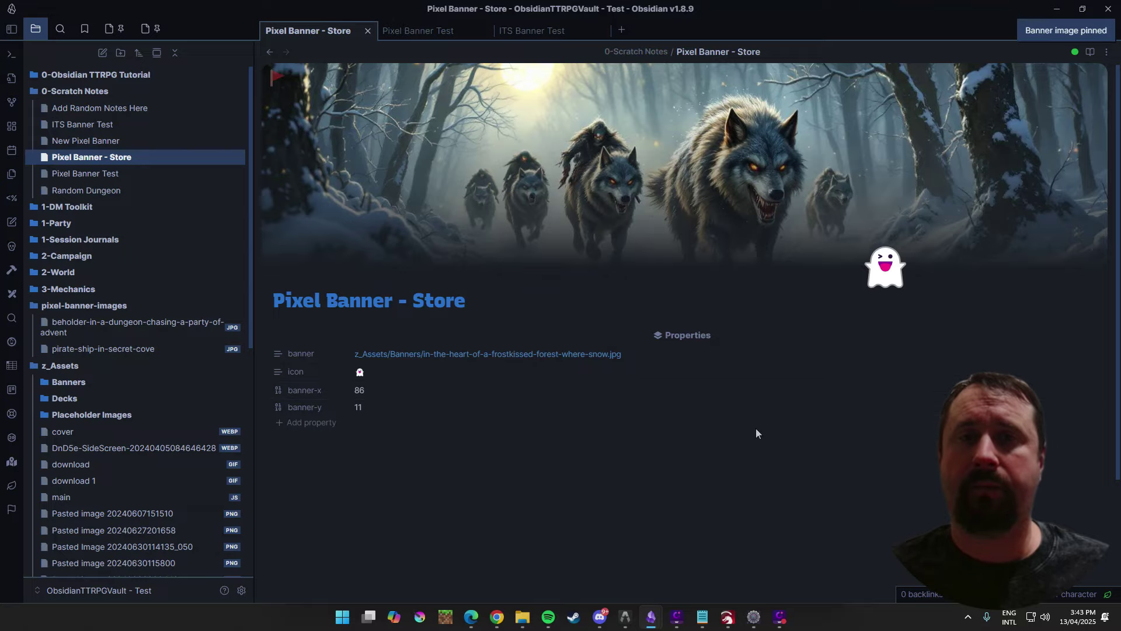
Step: Set the wolf banner's image position to X 57%, Y 22% in the Pixel Banner position settings, and close them
{"action": "left_click", "coordinate": [277, 76]}
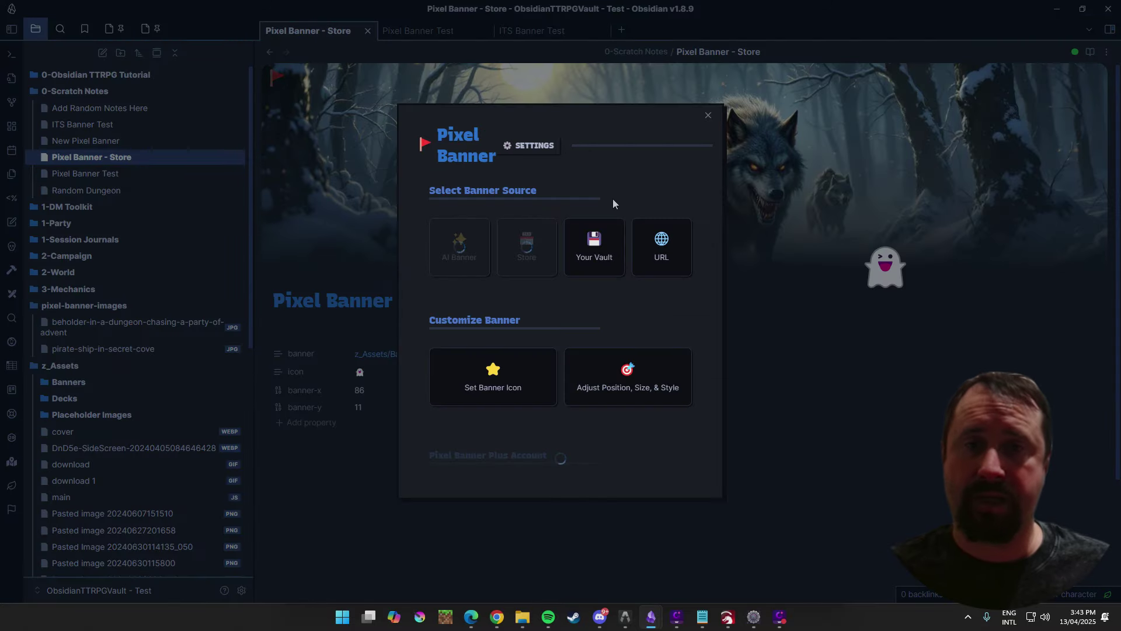
{"action": "left_click", "coordinate": [641, 379]}
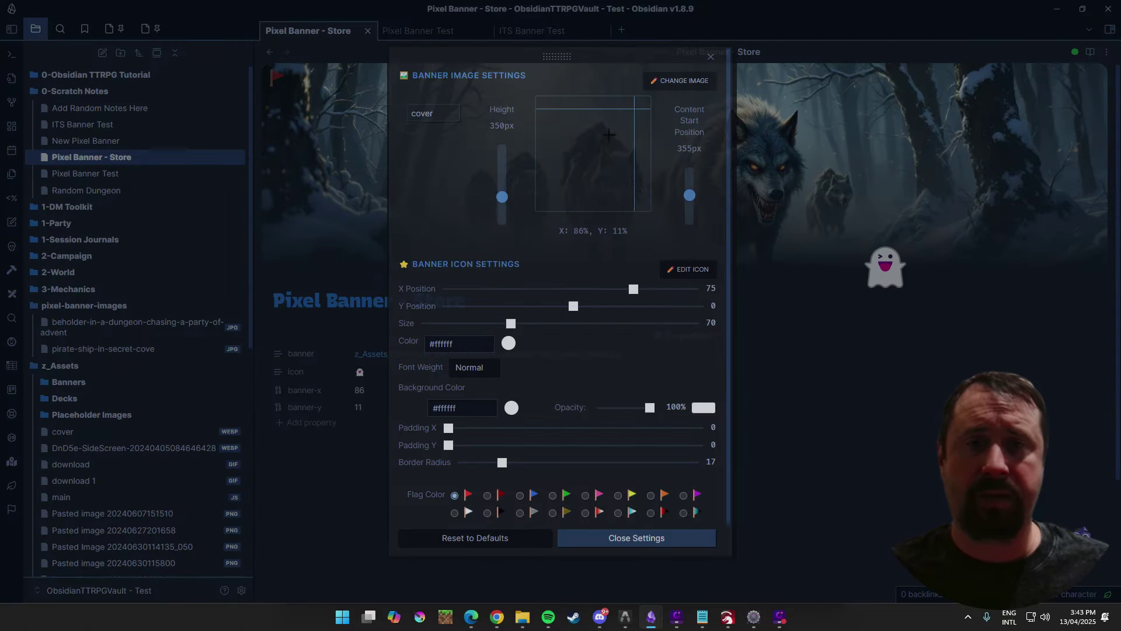
{"action": "left_click_drag", "start_coordinate": [642, 123], "coordinate": [608, 128]}
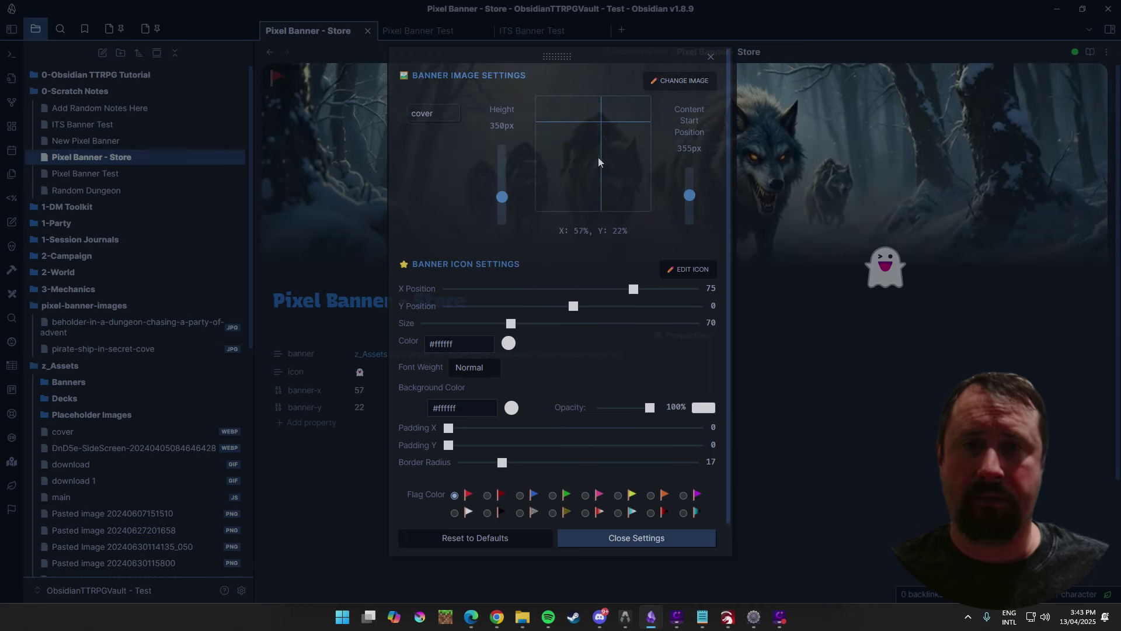
{"action": "left_click", "coordinate": [621, 543]}
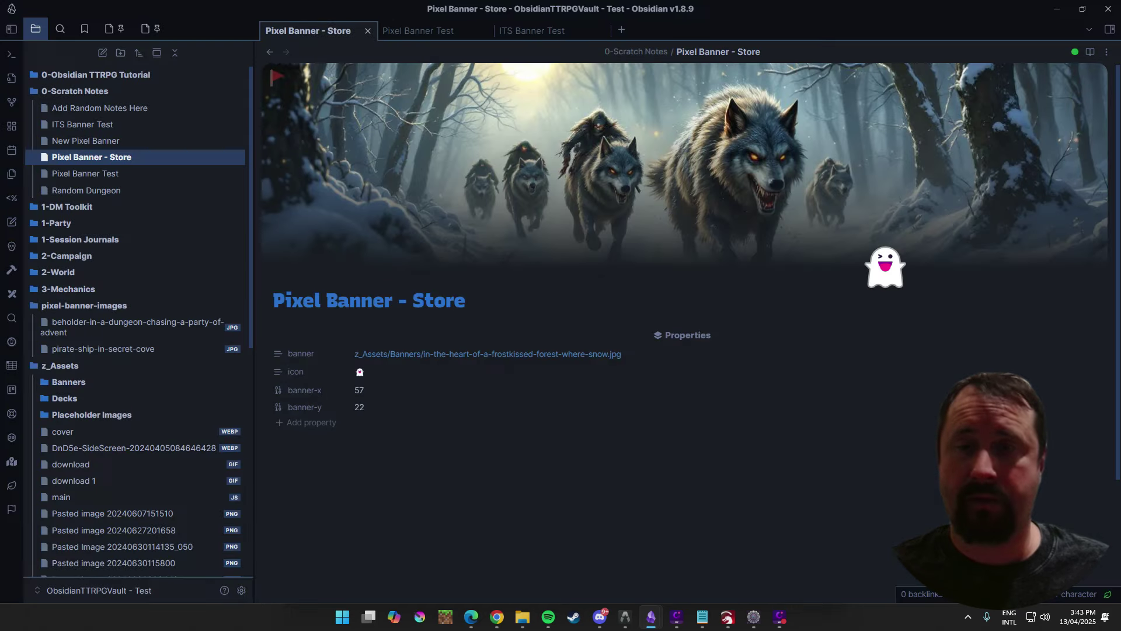
{"action": "left_click", "coordinate": [782, 464]}
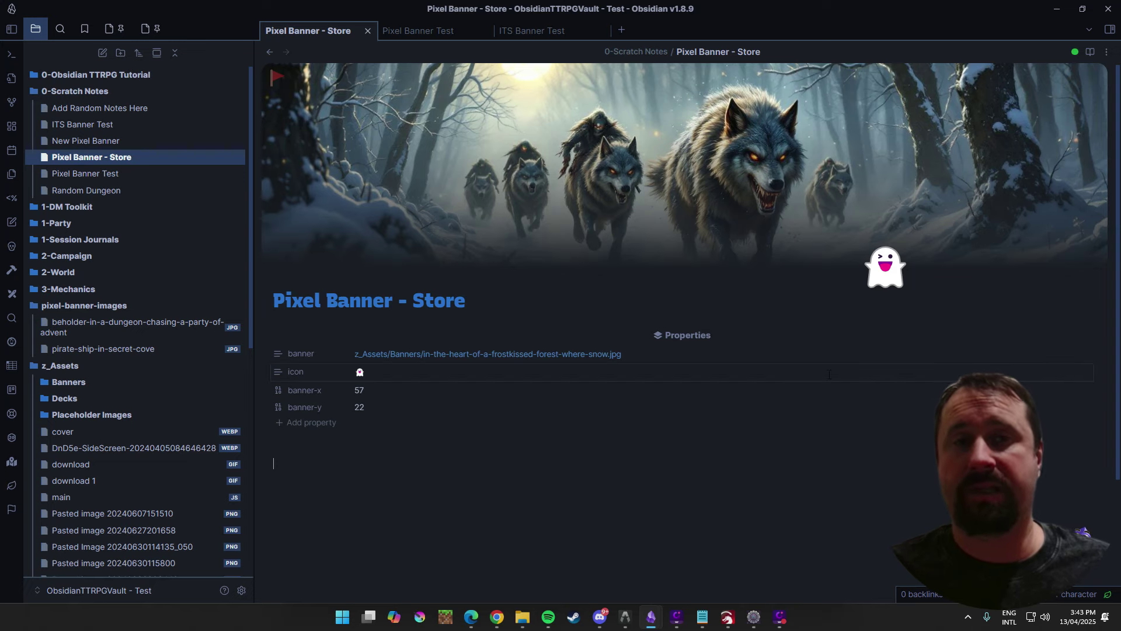
{"action": "scroll", "coordinate": [917, 169], "scroll_direction": "down", "scroll_amount": 3}
{"action": "scroll", "coordinate": [917, 170], "scroll_direction": "up", "scroll_amount": 3}
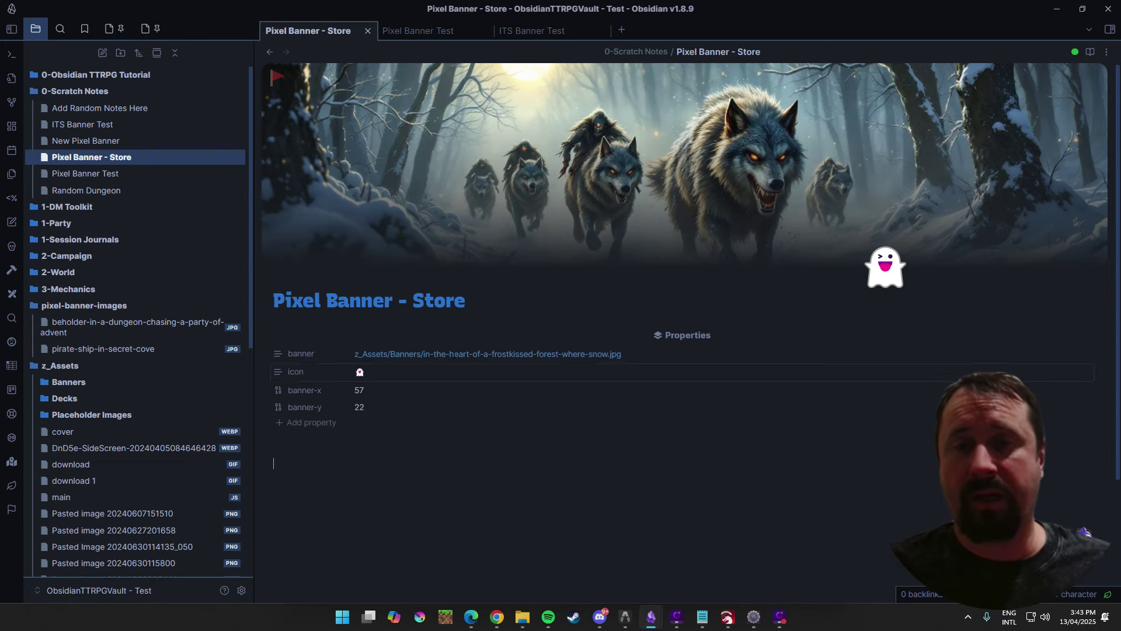
{"action": "scroll", "coordinate": [622, 327], "scroll_direction": "down", "scroll_amount": 3}
{"action": "scroll", "coordinate": [621, 327], "scroll_direction": "up", "scroll_amount": 3}
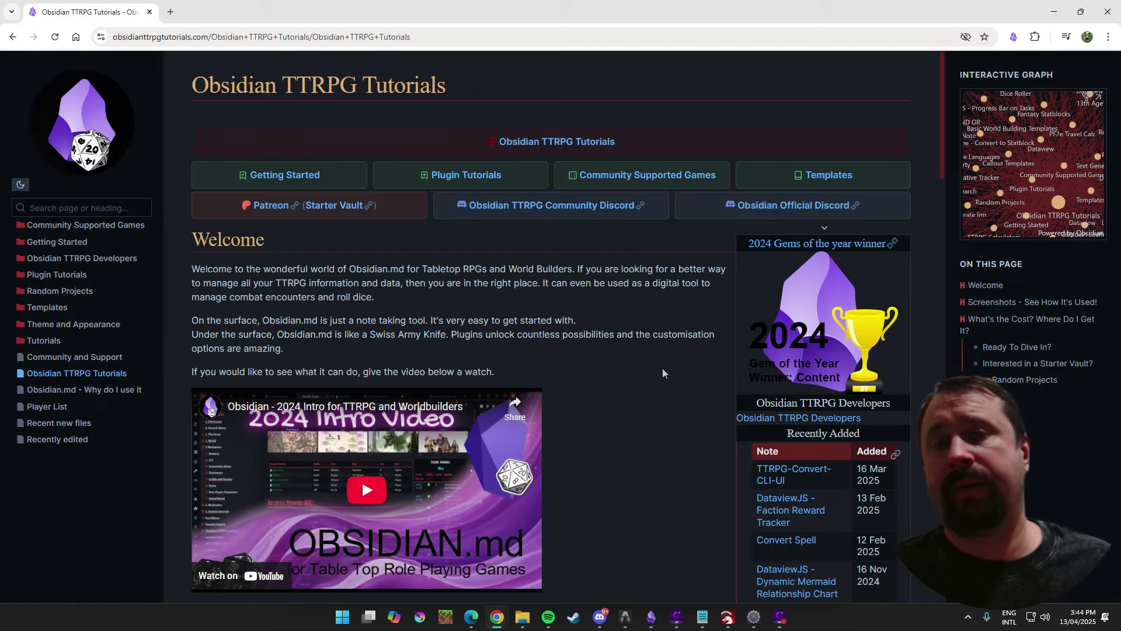
{"action": "left_click", "coordinate": [1054, 12]}
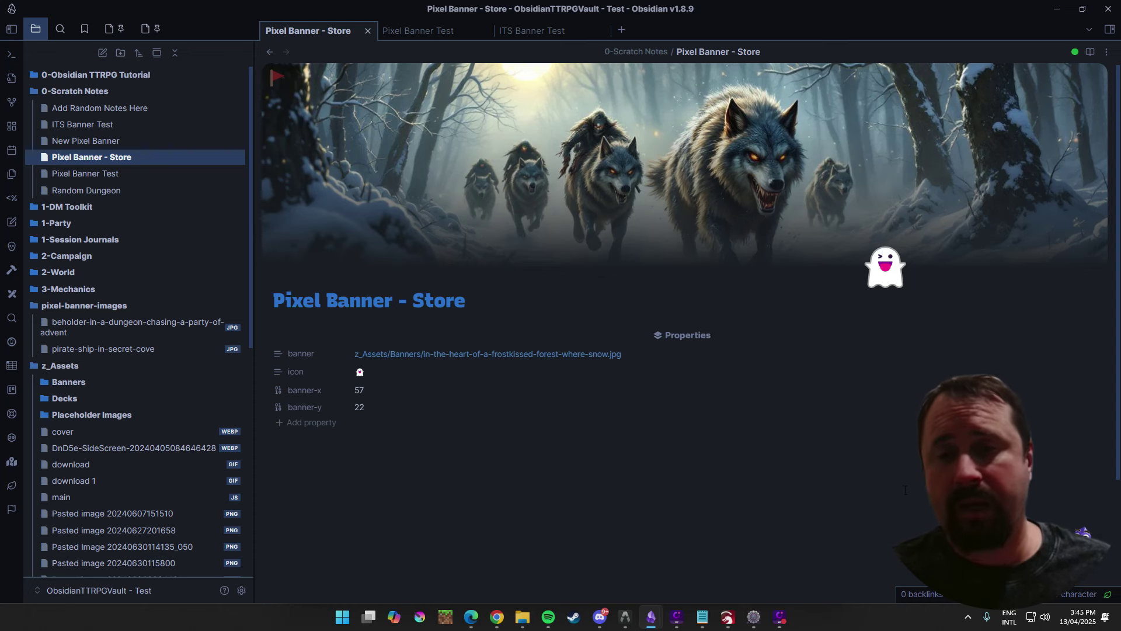
Step: Switch to the Obsidian TTRPG Tutorials site in Chrome and look over the Welcome section of its home page
{"action": "mouse_move", "coordinate": [497, 617]}
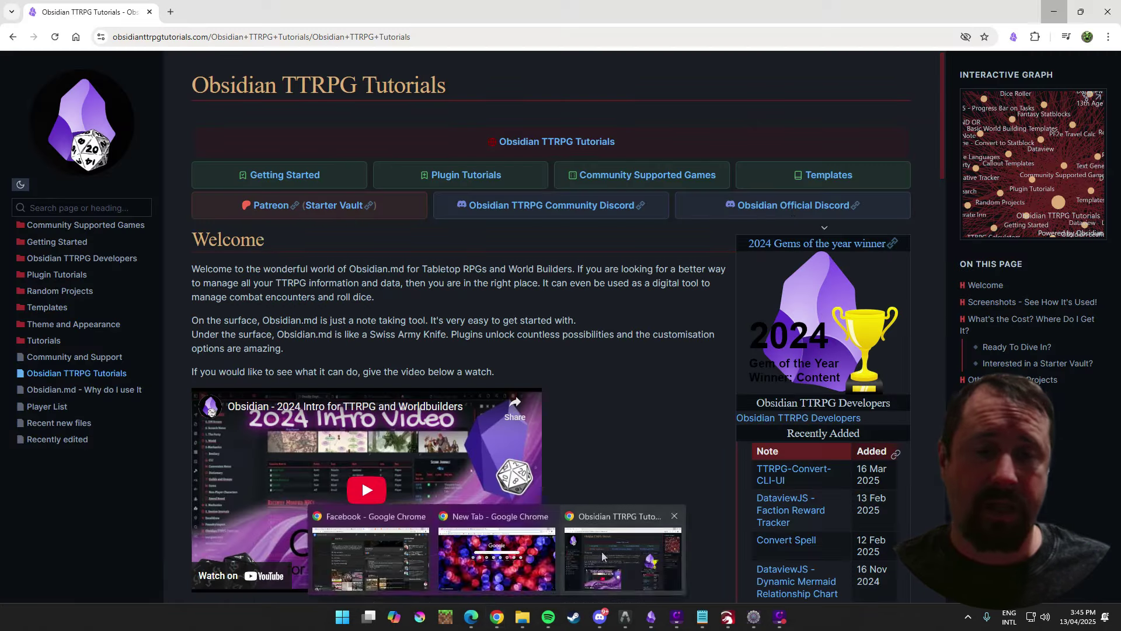
{"action": "left_click", "coordinate": [625, 555]}
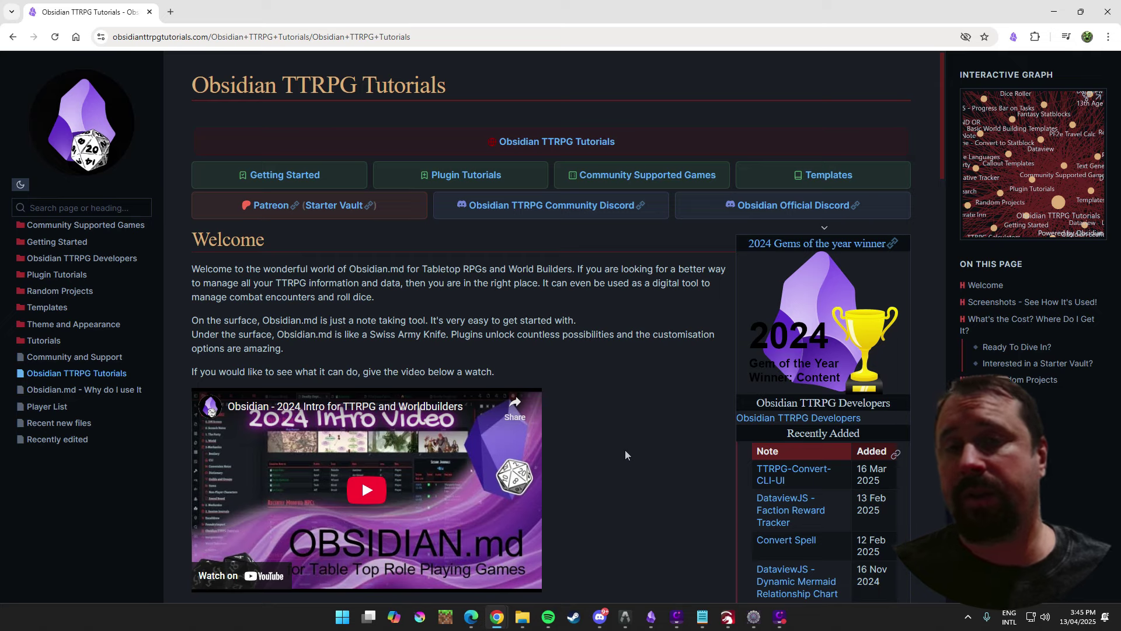
{"action": "scroll", "coordinate": [653, 457], "scroll_direction": "down", "scroll_amount": 3}
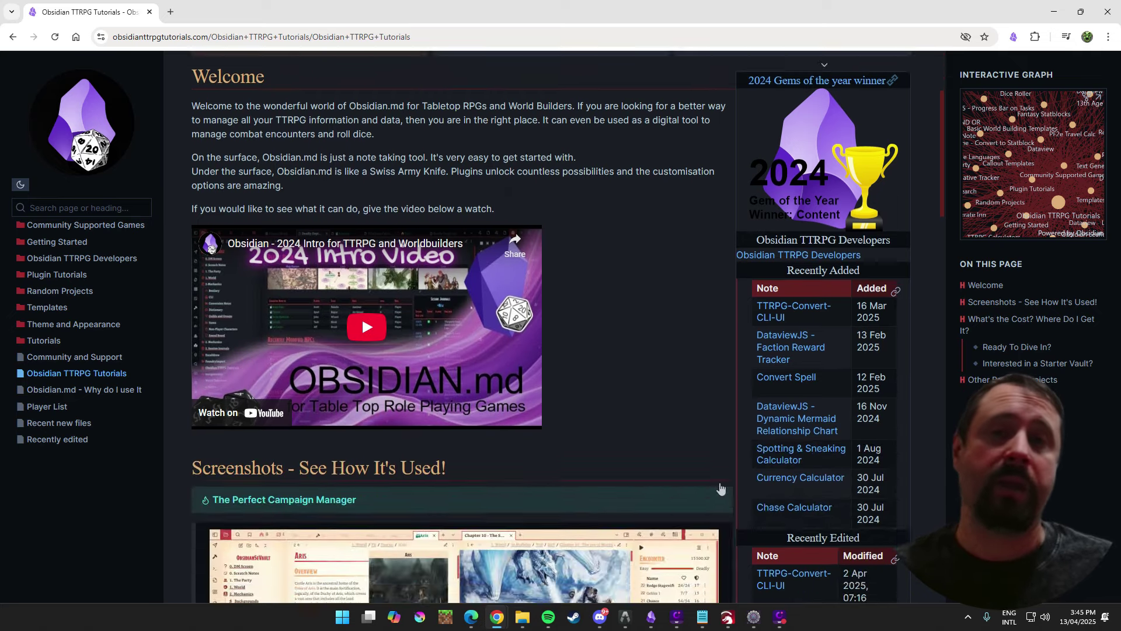
{"action": "scroll", "coordinate": [662, 435], "scroll_direction": "up", "scroll_amount": 3}
{"action": "scroll", "coordinate": [650, 420], "scroll_direction": "down", "scroll_amount": 3}
{"action": "scroll", "coordinate": [663, 426], "scroll_direction": "up", "scroll_amount": 3}
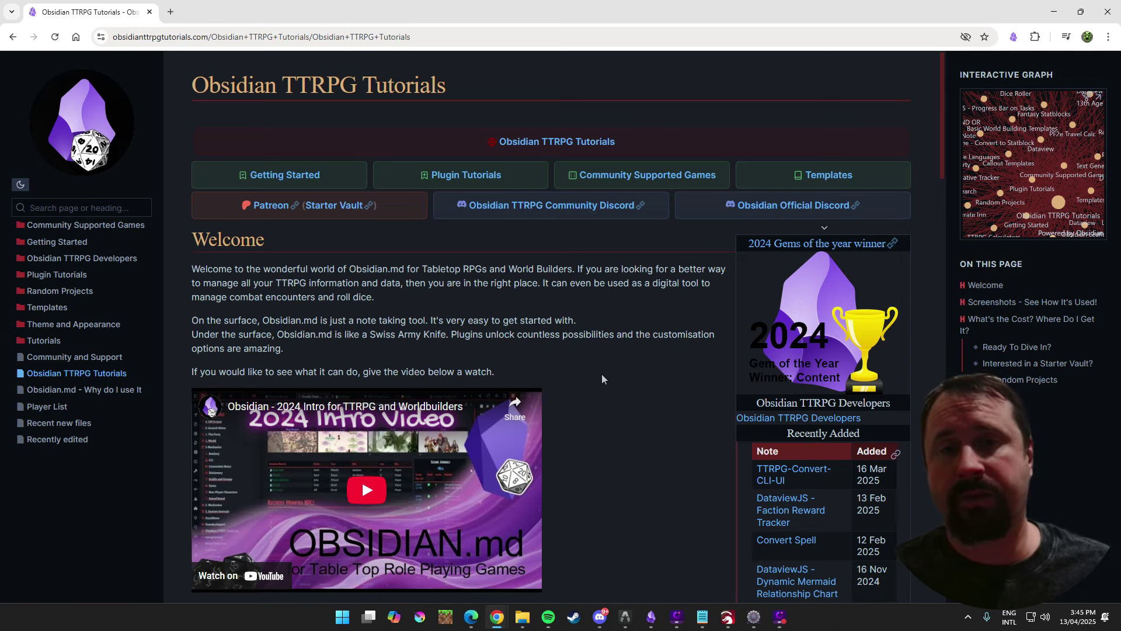
{"action": "scroll", "coordinate": [614, 409], "scroll_direction": "down", "scroll_amount": 1}
{"action": "scroll", "coordinate": [631, 456], "scroll_direction": "up", "scroll_amount": 1}
{"action": "scroll", "coordinate": [645, 495], "scroll_direction": "down", "scroll_amount": 1}
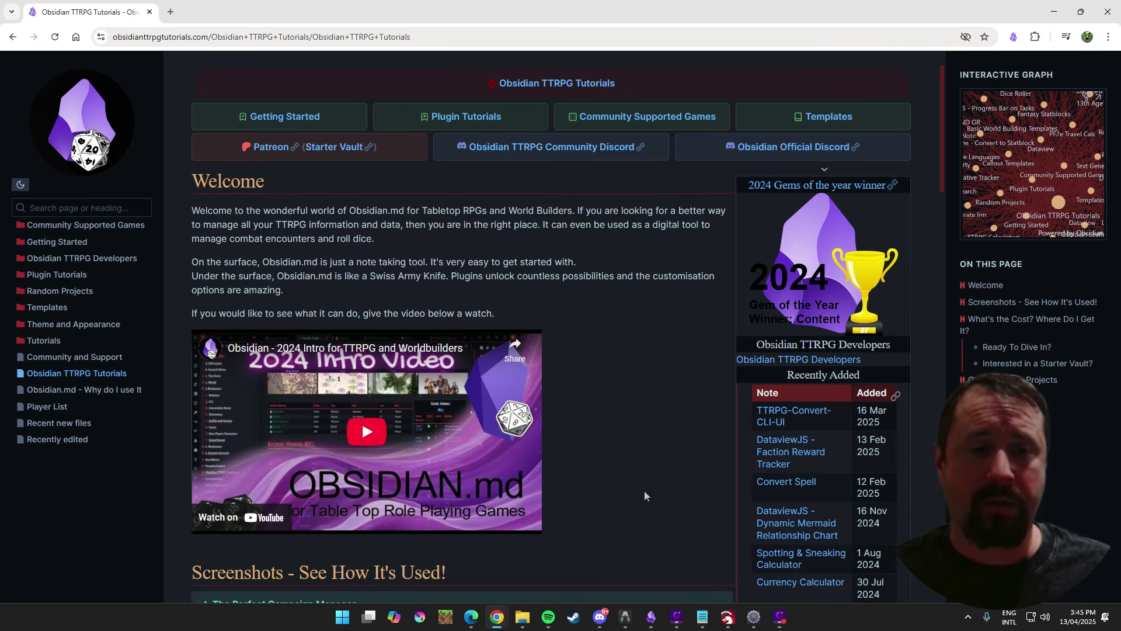
{"action": "scroll", "coordinate": [655, 444], "scroll_direction": "up", "scroll_amount": 1}
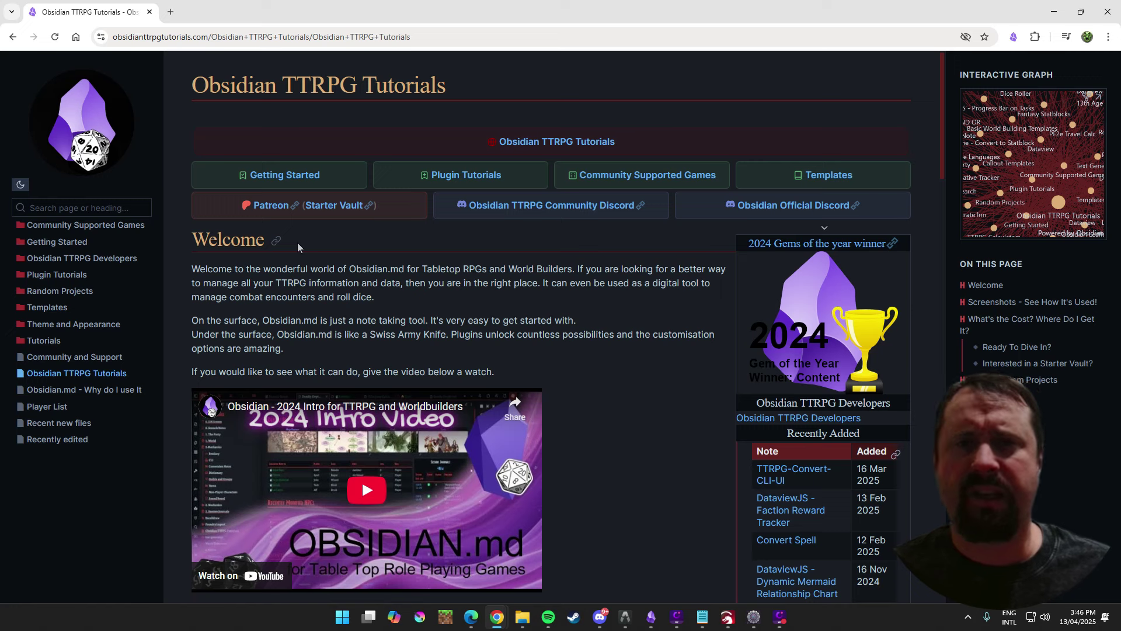
{"action": "left_click", "coordinate": [217, 36]}
{"action": "left_click", "coordinate": [217, 37]}
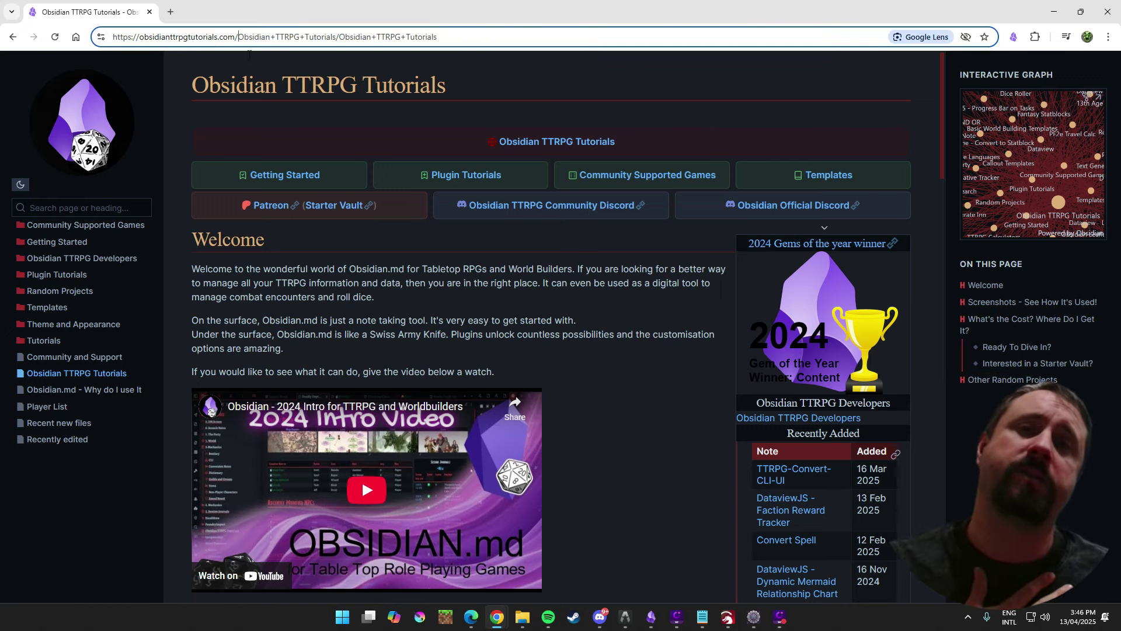
{"action": "left_click_drag", "start_coordinate": [238, 38], "coordinate": [112, 38]}
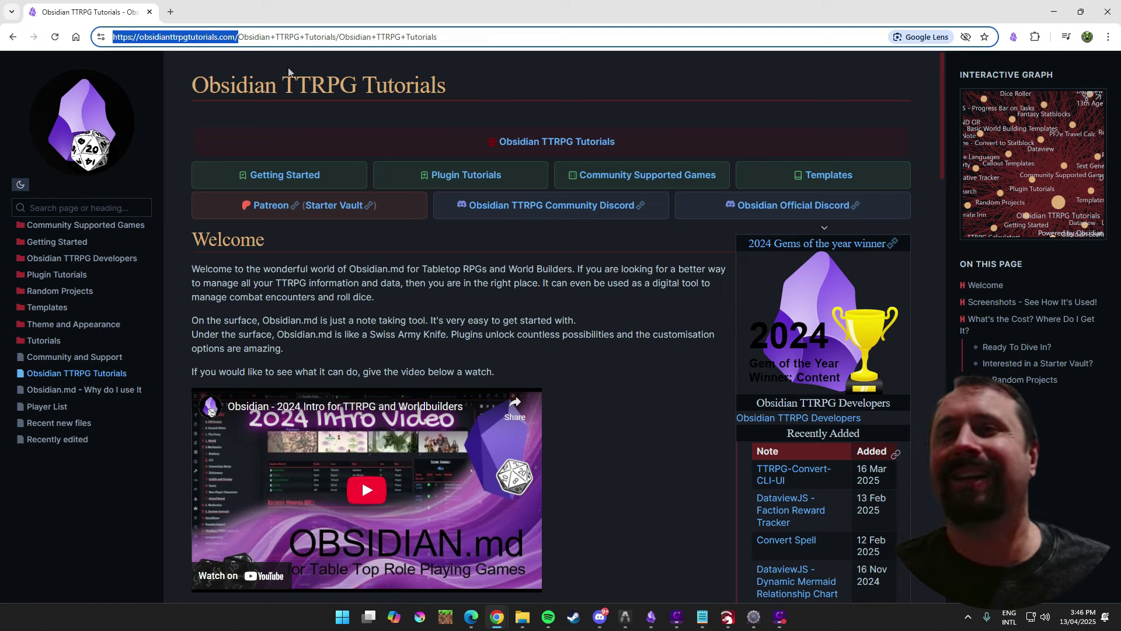
{"action": "left_click", "coordinate": [630, 329]}
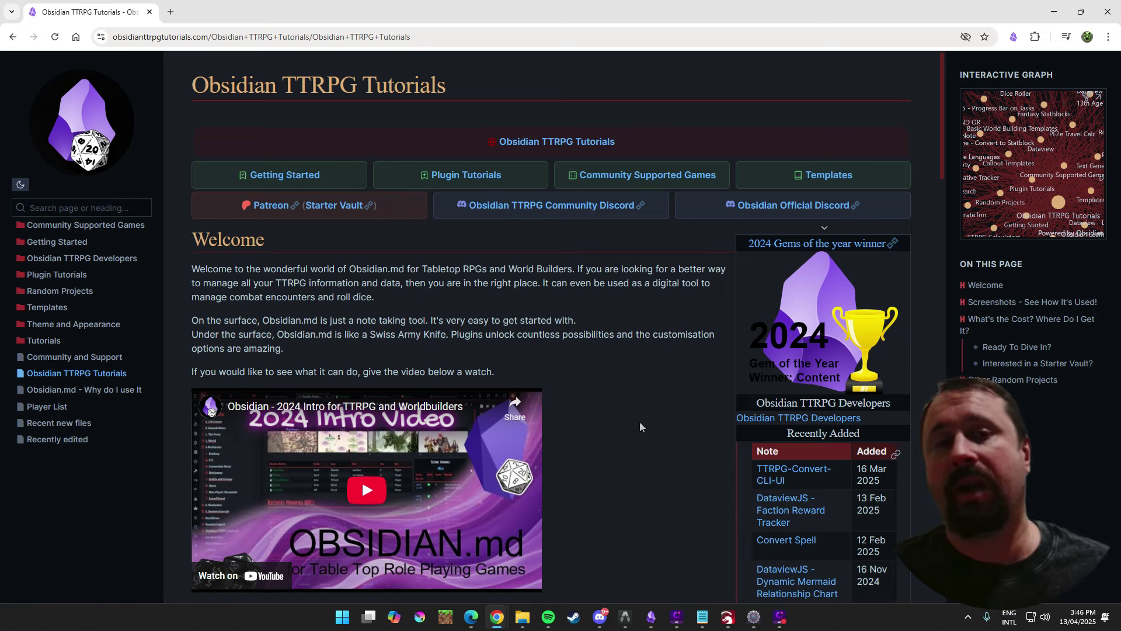
{"action": "scroll", "coordinate": [629, 429], "scroll_direction": "down", "scroll_amount": 2}
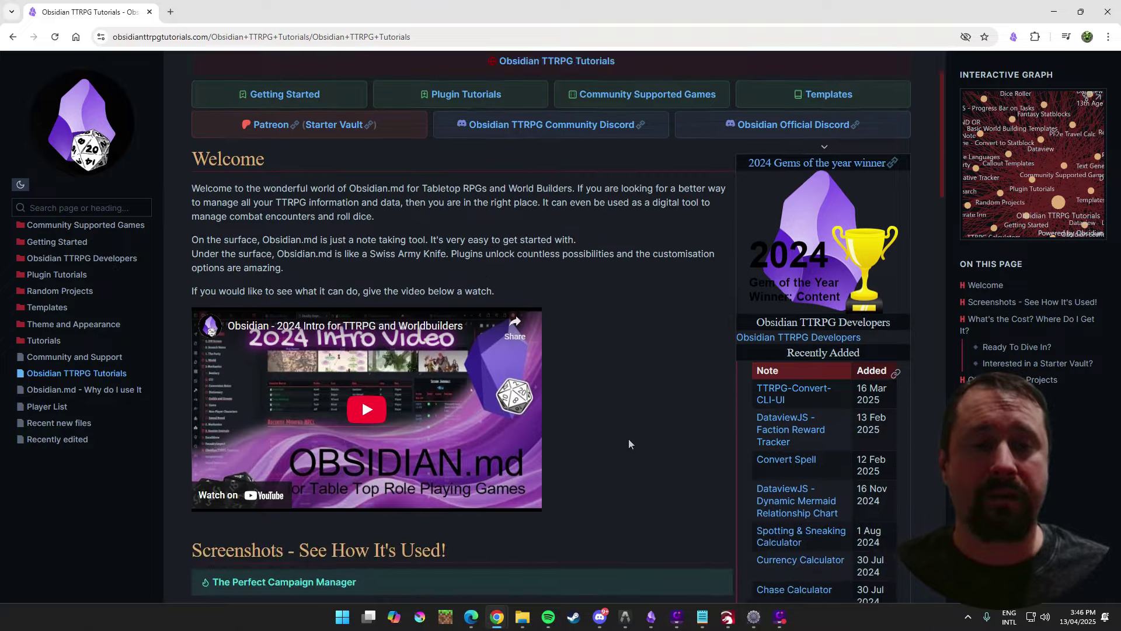
{"action": "scroll", "coordinate": [625, 442], "scroll_direction": "up", "scroll_amount": 2}
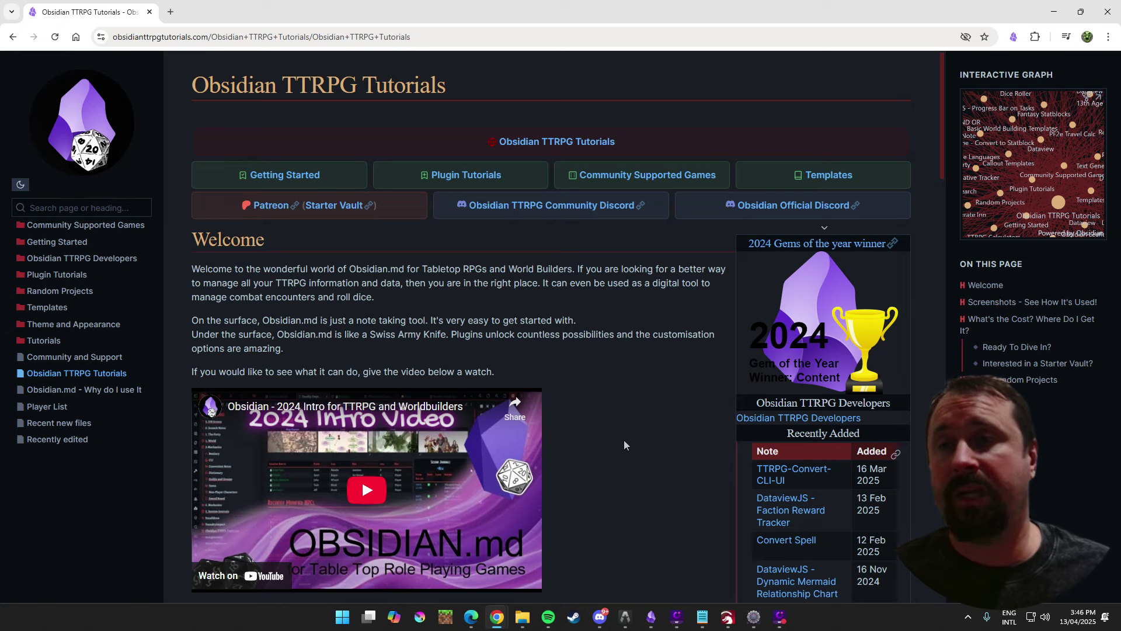
{"action": "scroll", "coordinate": [643, 436], "scroll_direction": "down", "scroll_amount": 2}
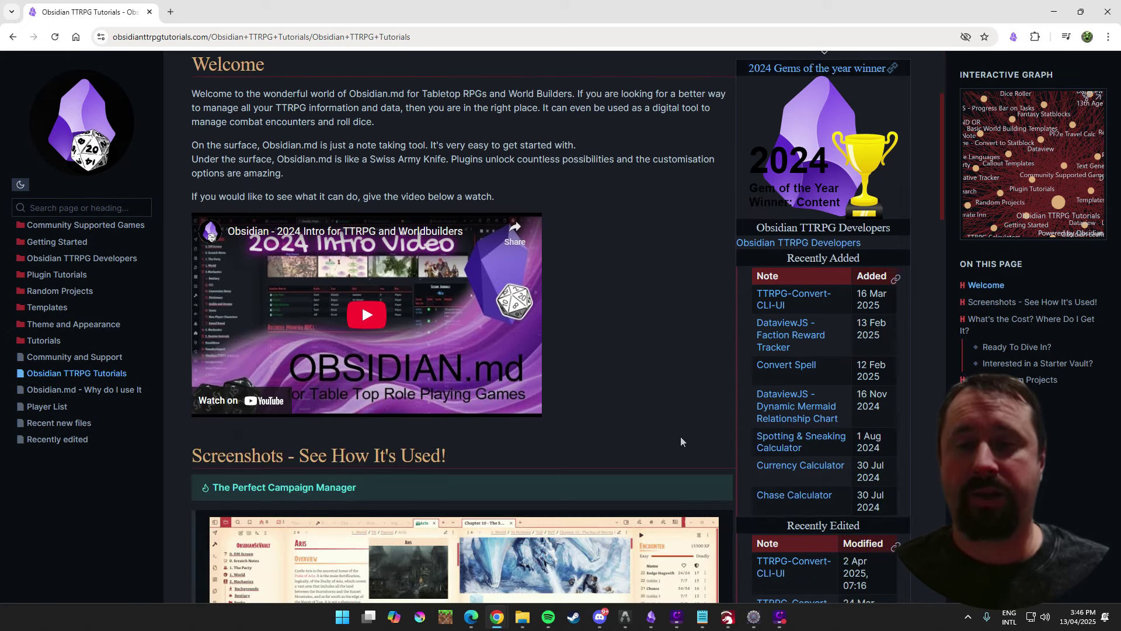
{"action": "scroll", "coordinate": [681, 437], "scroll_direction": "up", "scroll_amount": 2}
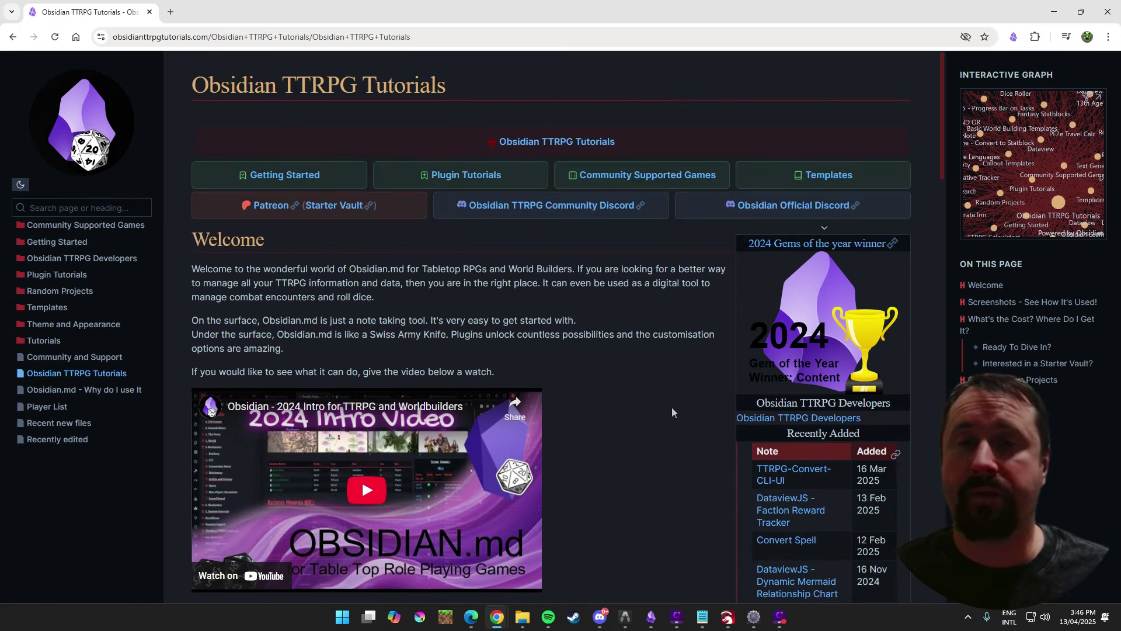